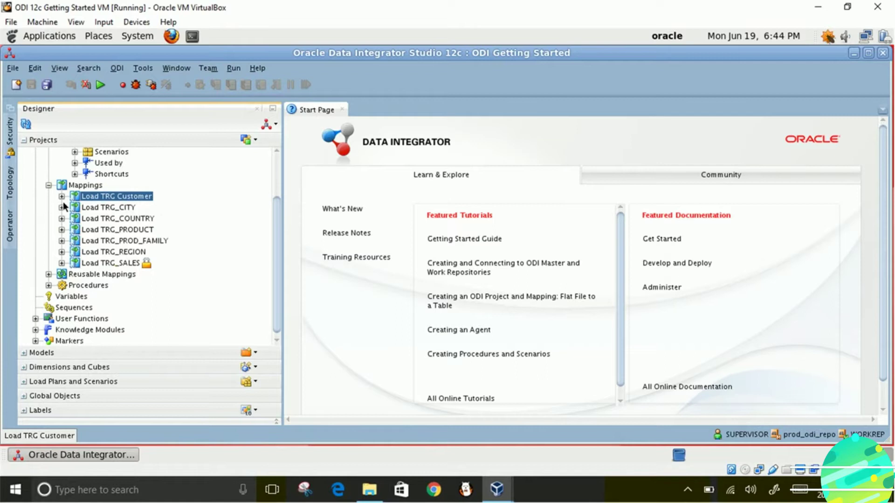
- Check Load TRG Customer's existing scenarios, then generate LOAD_TRG_CITY version 001 from Load TRG_CITY
click(62, 196)
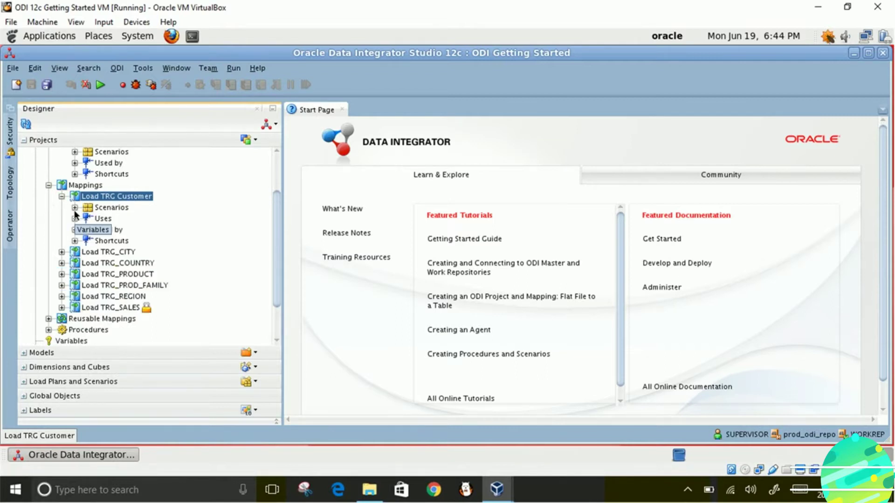
click(74, 208)
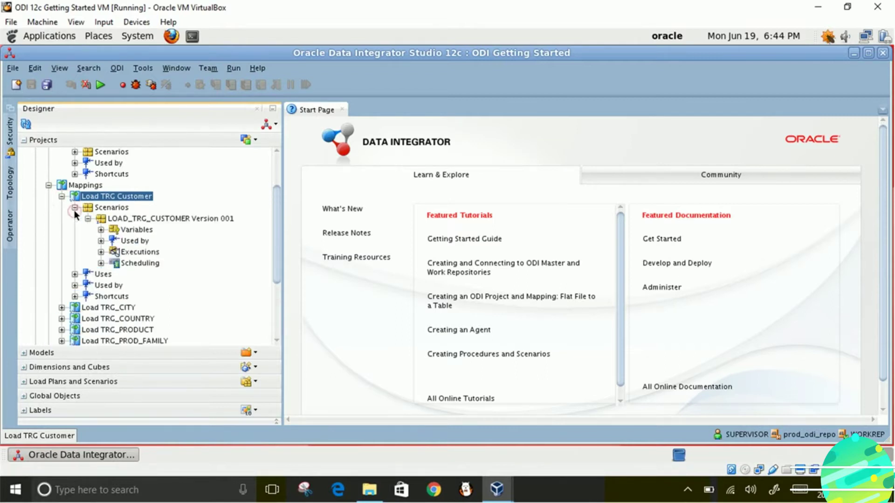
click(62, 307)
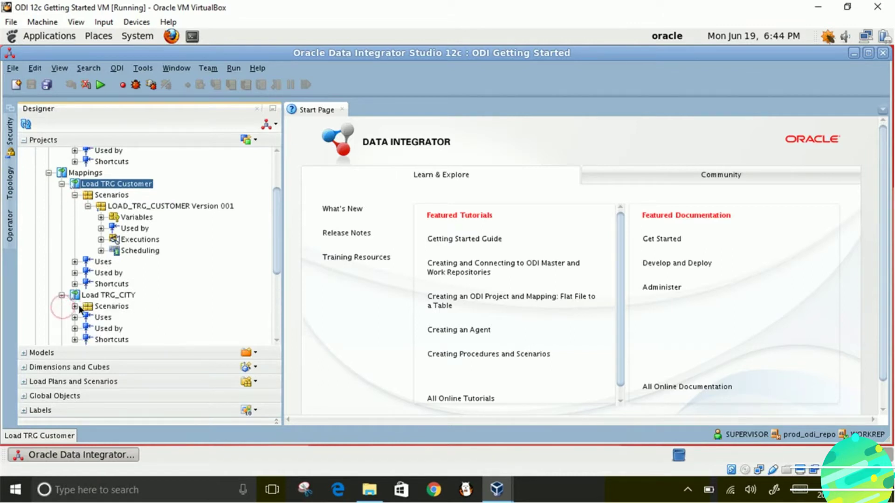
right_click(95, 295)
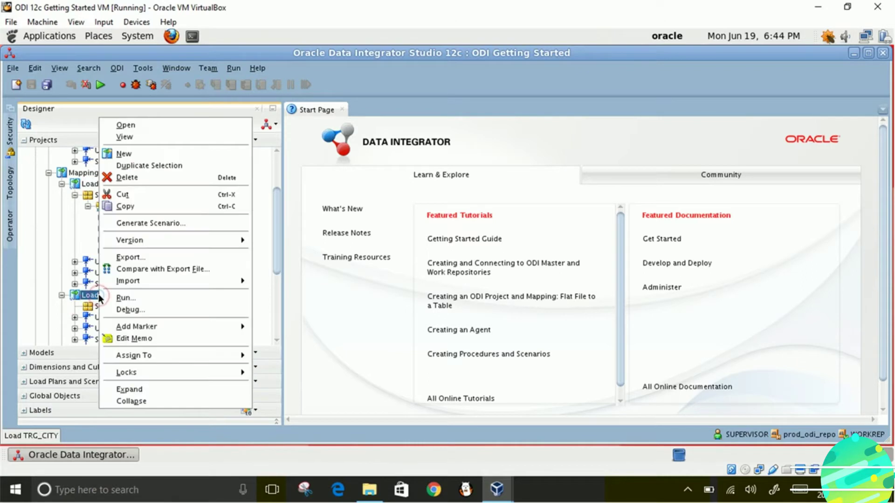
click(151, 222)
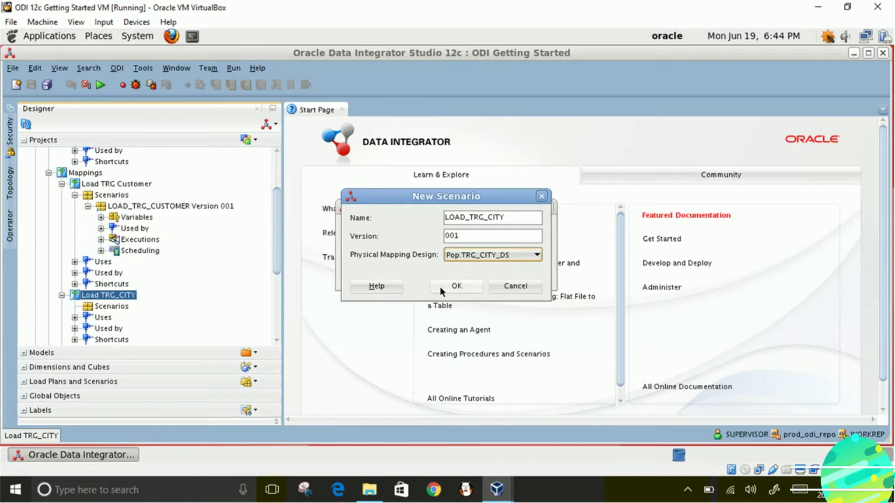
click(440, 287)
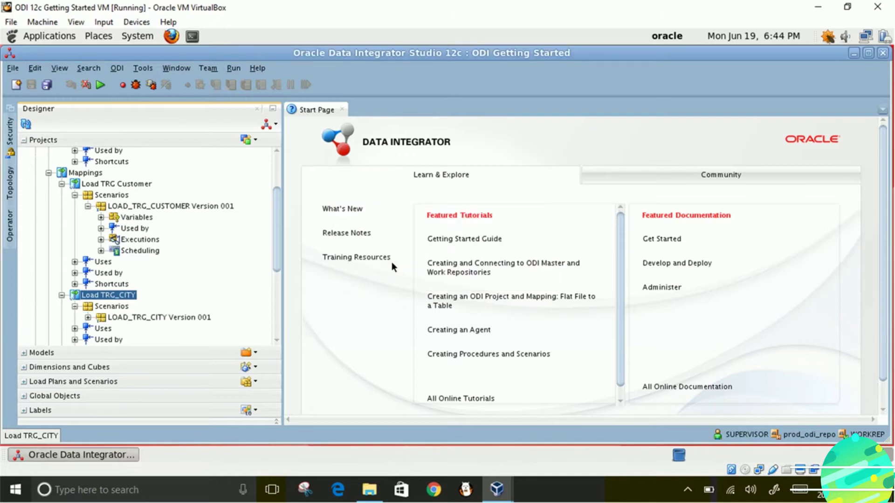
- Collapse the Load TRG Customer and Load TRG_CITY nodes and select the Load TRG_COUNTRY mapping
click(61, 184)
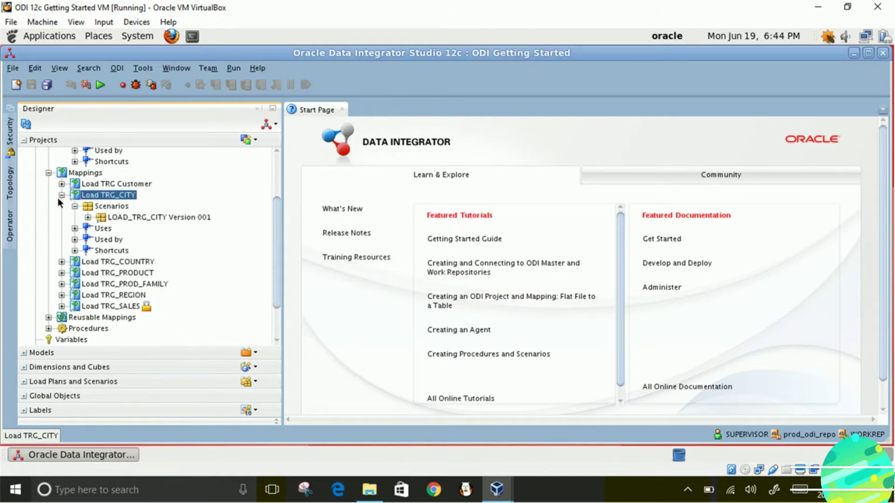
click(62, 196)
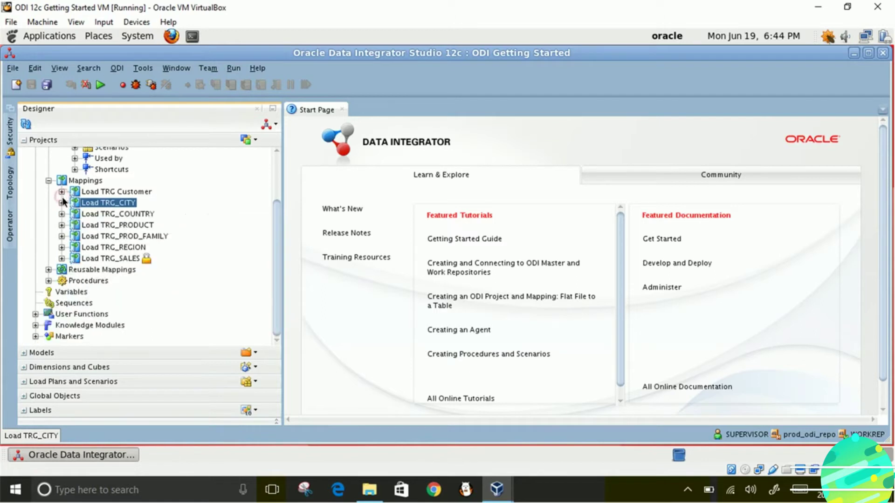
click(102, 214)
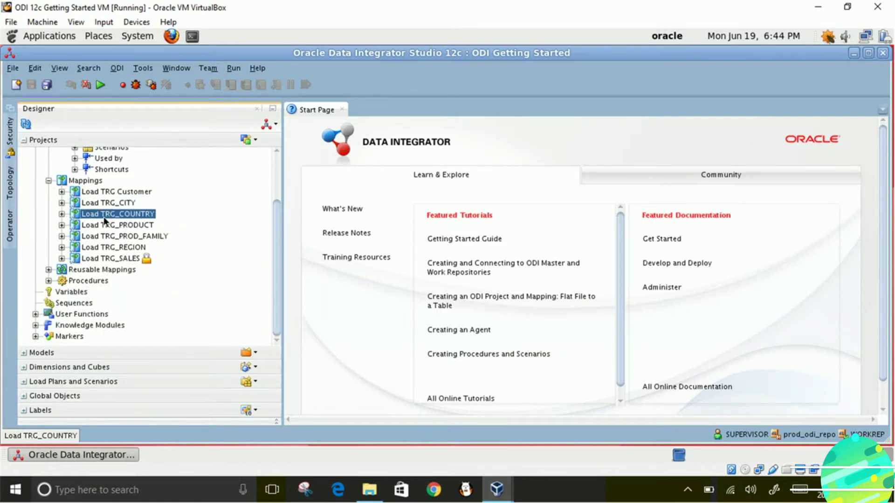
- Generate the LOAD_TRG_COUNTRY scenario from the Load TRG_COUNTRY mapping
right_click(105, 215)
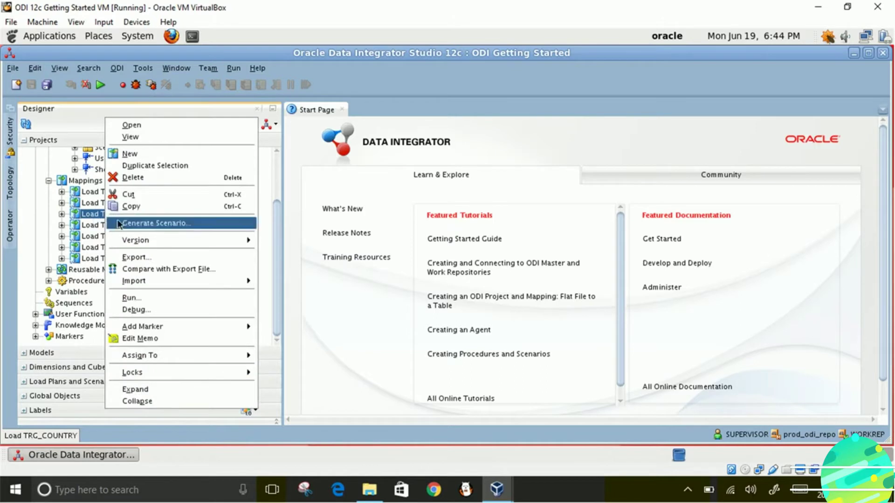
click(119, 222)
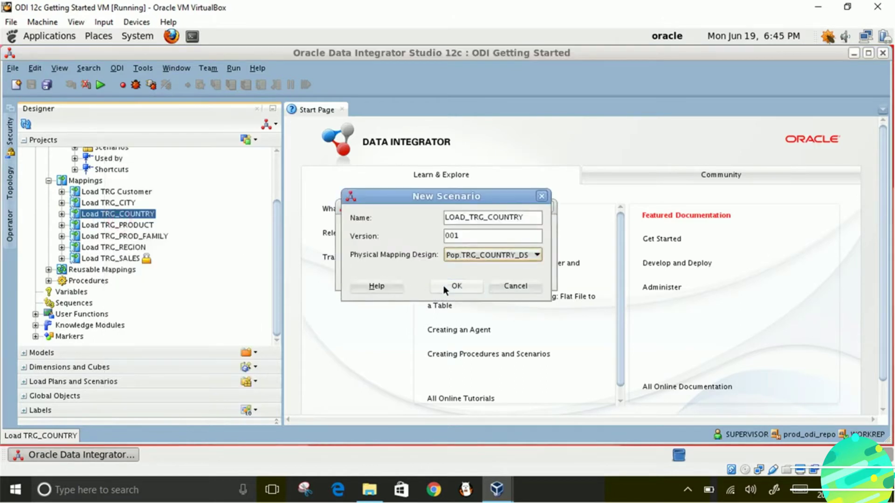
click(444, 287)
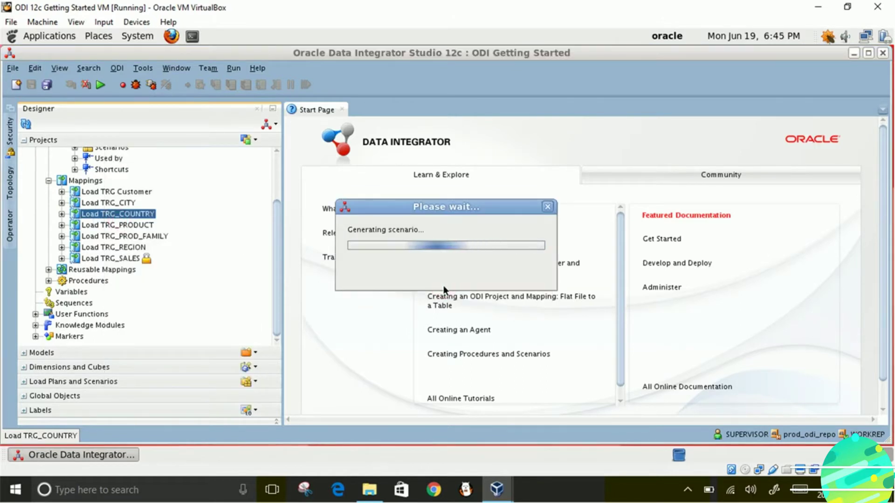
- Generate the LOAD_TRG_PRODUCT scenario from the Load TRG_PRODUCT mapping
click(147, 226)
right_click(147, 227)
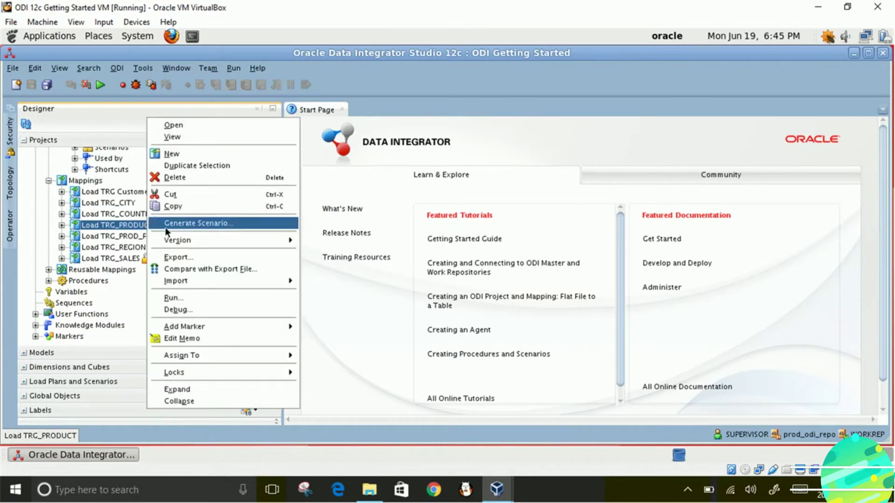
click(176, 223)
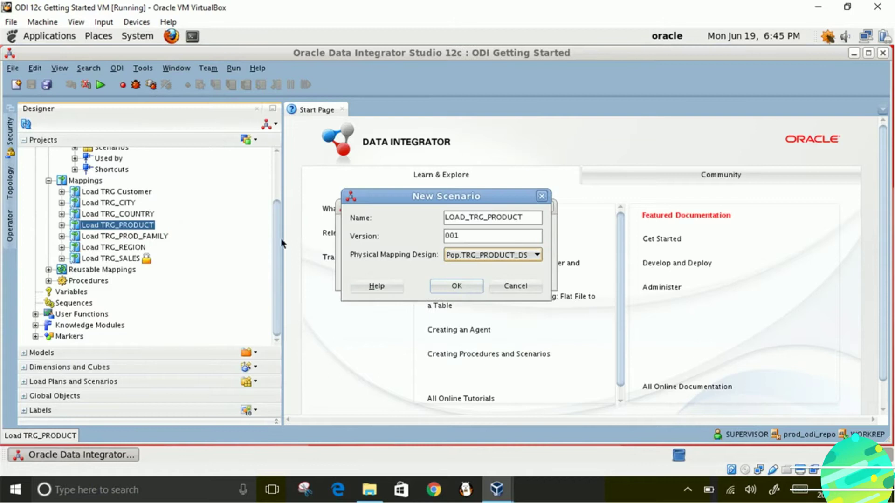
click(459, 287)
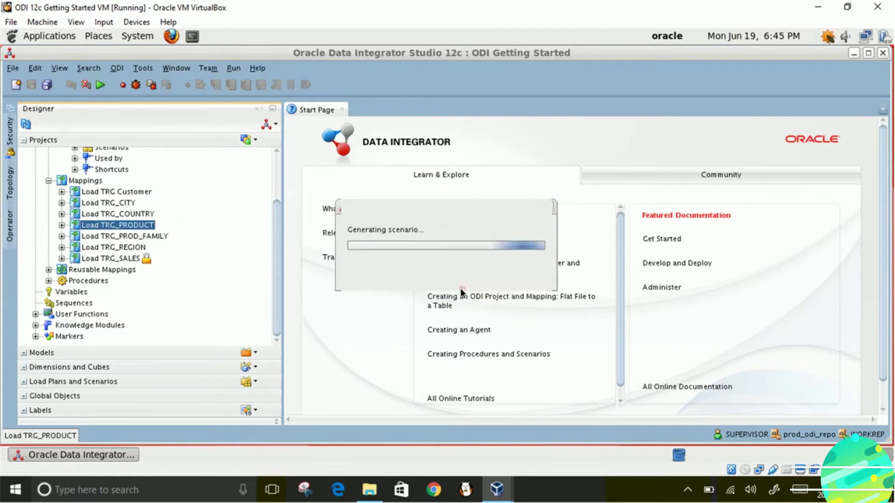
- Generate a scenario from Load TRG_PROD_FAMILY, which warns about a size issue on TRG_PROD_FAMILY
click(148, 241)
click(140, 237)
right_click(140, 237)
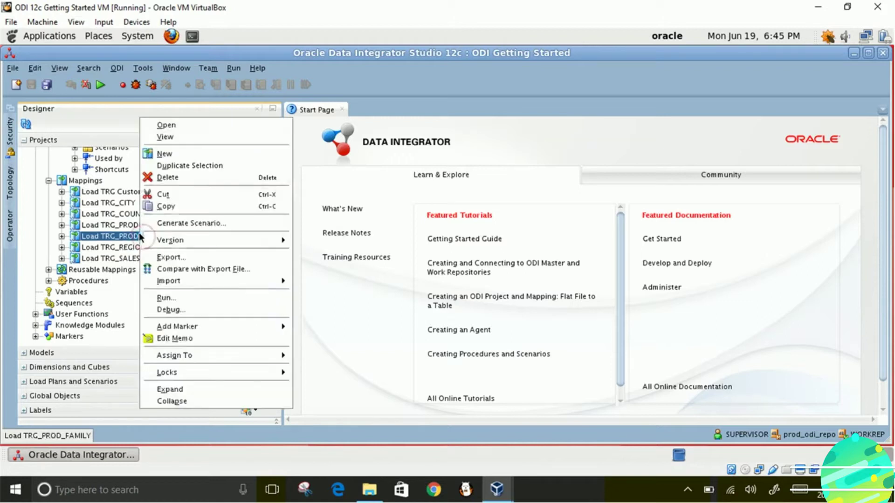
click(194, 223)
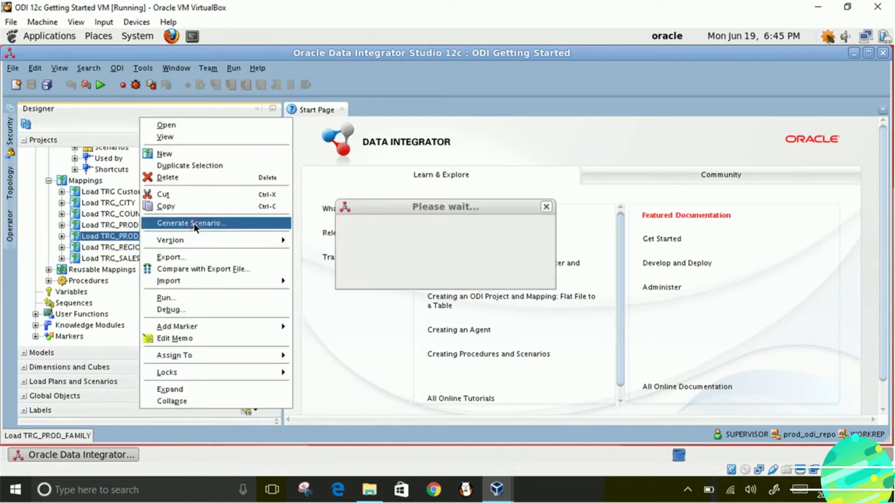
click(448, 288)
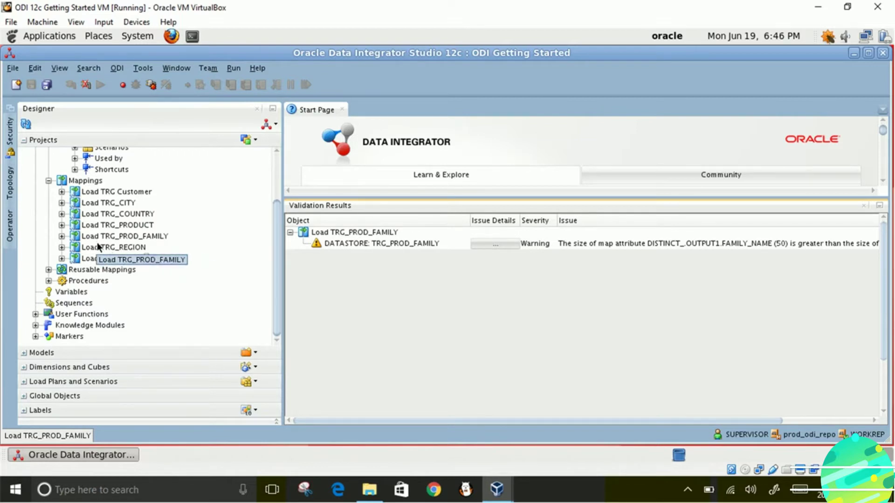
- Generate a scenario from the Load TRG_REGION mapping
click(114, 247)
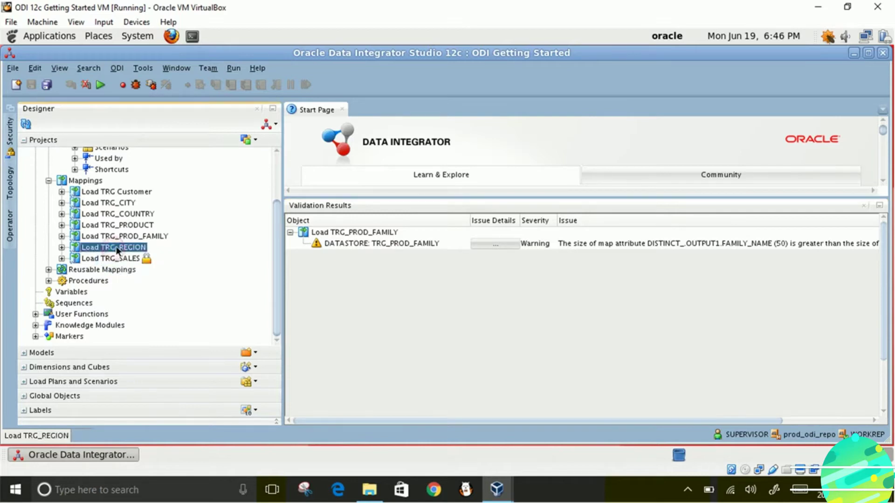
right_click(114, 247)
mouse_move(149, 239)
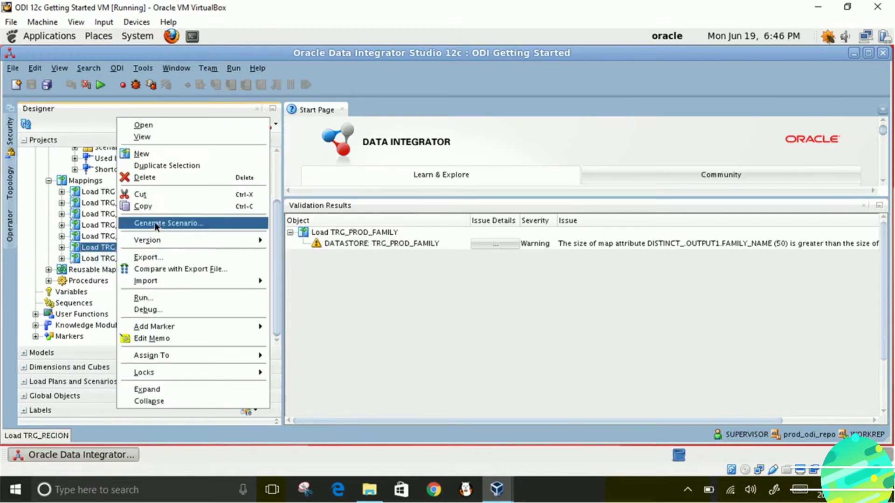
click(155, 223)
click(447, 287)
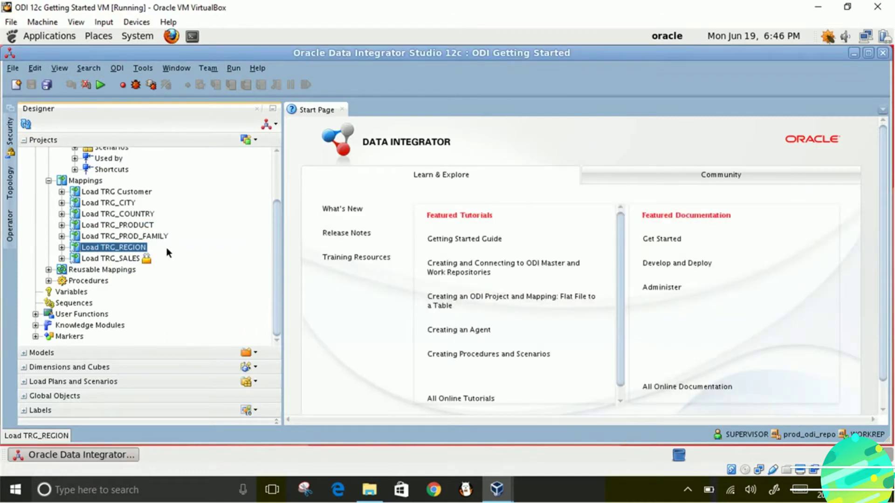
- Generate LOAD_TRG_SALES version 001 from Load TRG_SALES and expand its node to check it
right_click(135, 258)
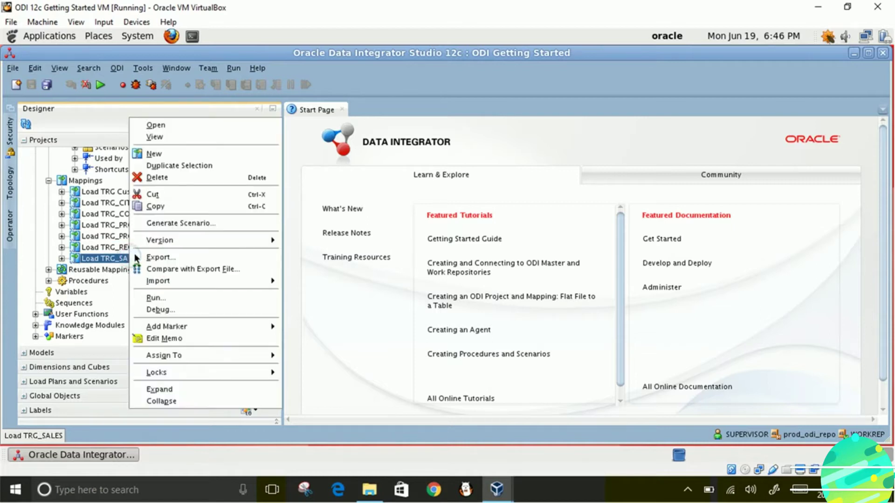
click(173, 223)
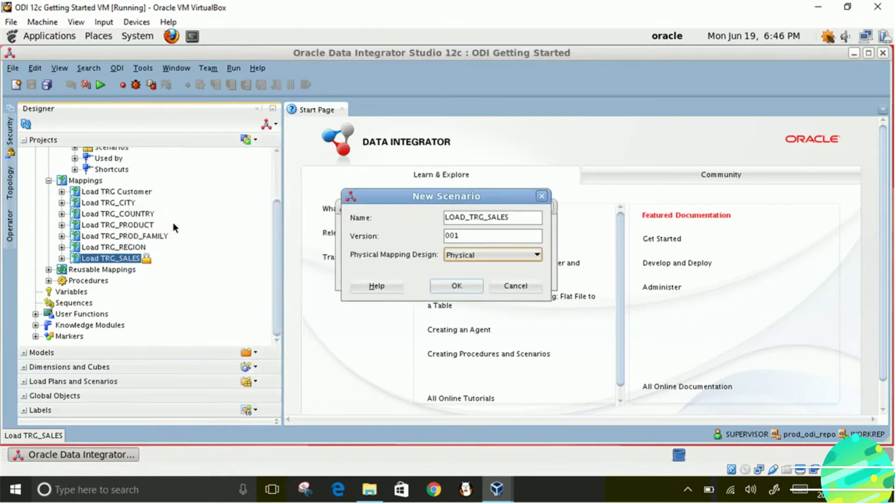
click(457, 286)
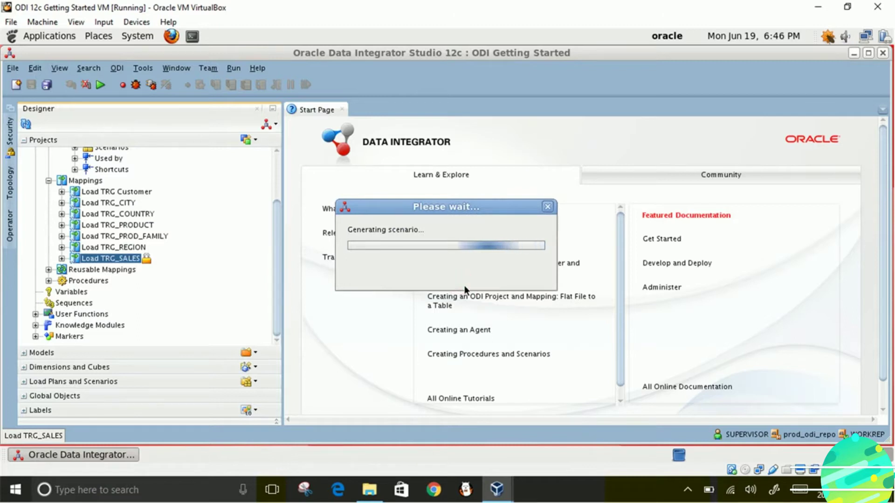
click(62, 259)
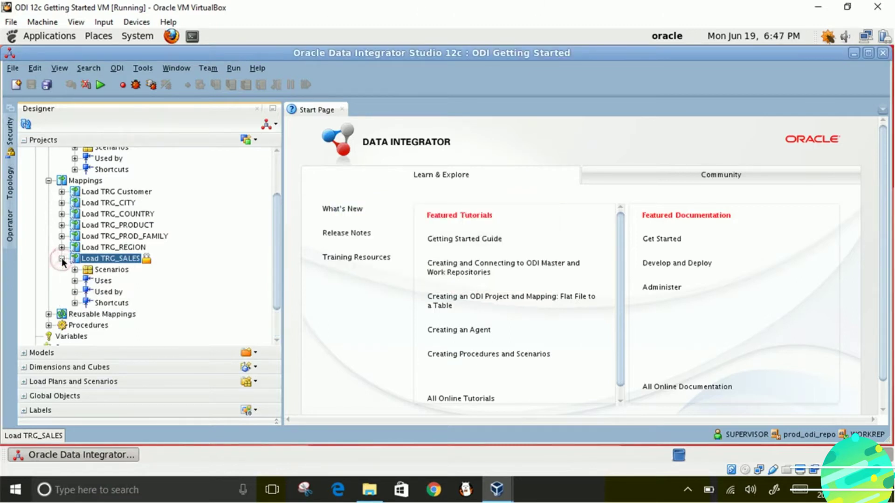
click(49, 326)
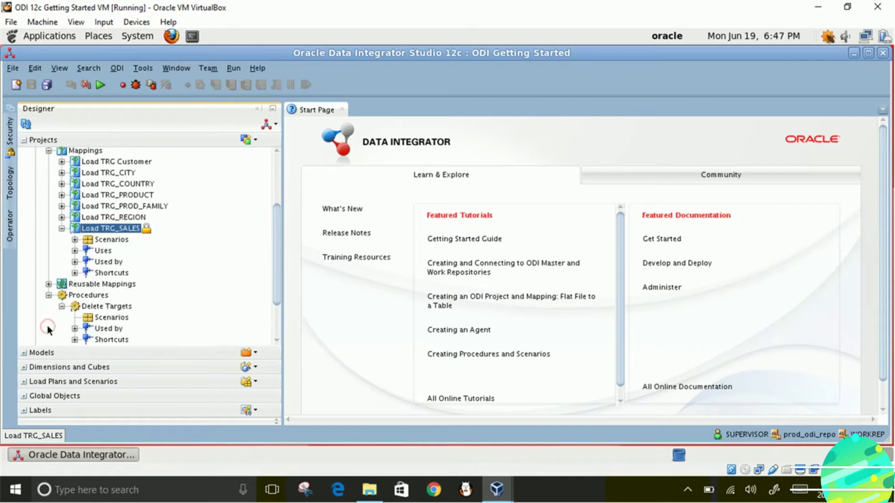
- Create the DELETE_TARGETS 001 scenario from the Delete Targets procedure
click(99, 317)
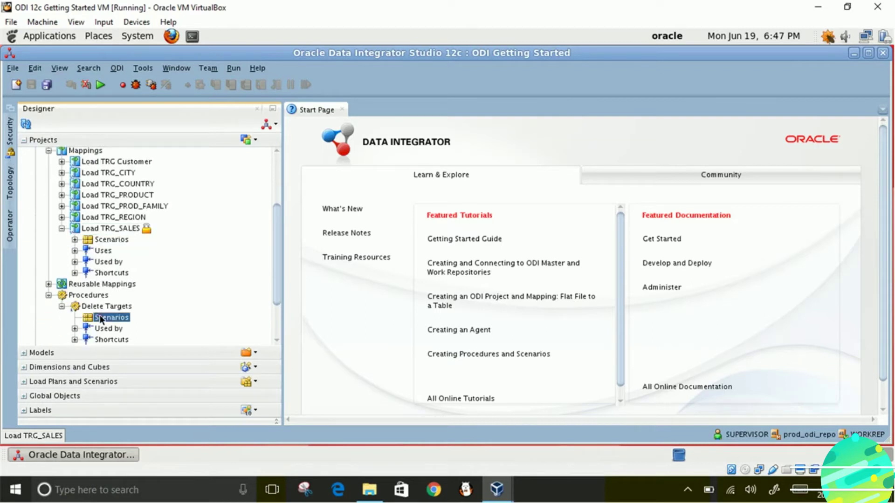
right_click(113, 307)
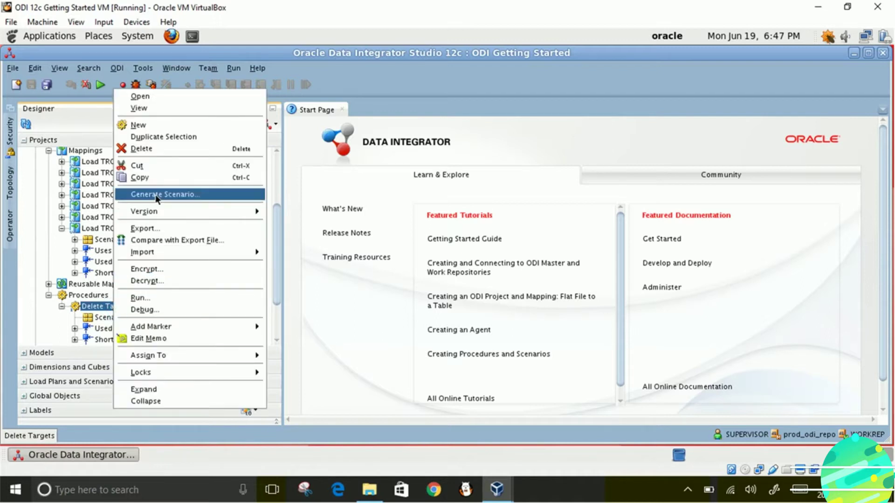
click(155, 194)
click(461, 273)
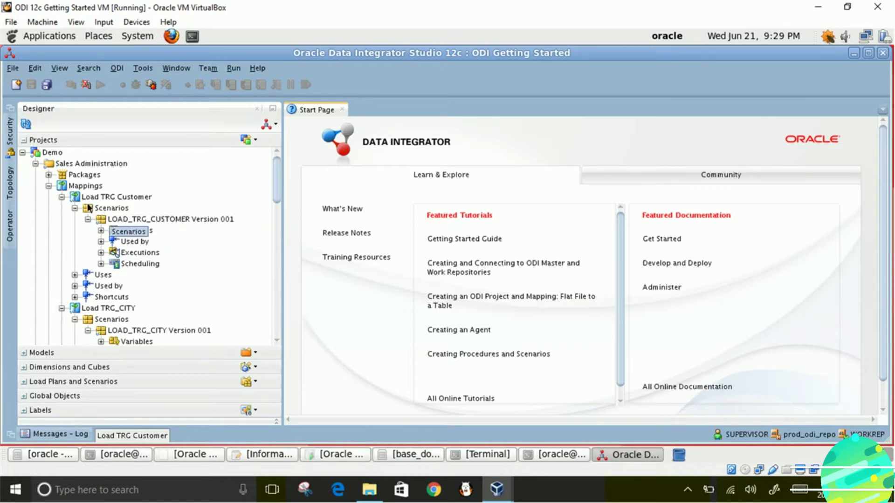
- Select the LOAD_TRG_CUSTOMER Version 001 scenario under the Load TRG Customer mapping
click(86, 198)
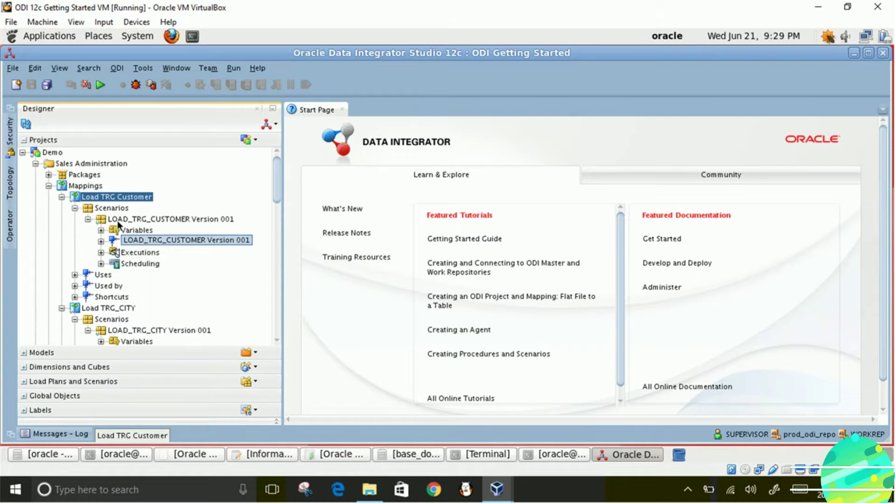
mouse_move(117, 220)
mouse_down()
mouse_move(119, 228)
mouse_move(117, 218)
mouse_up()
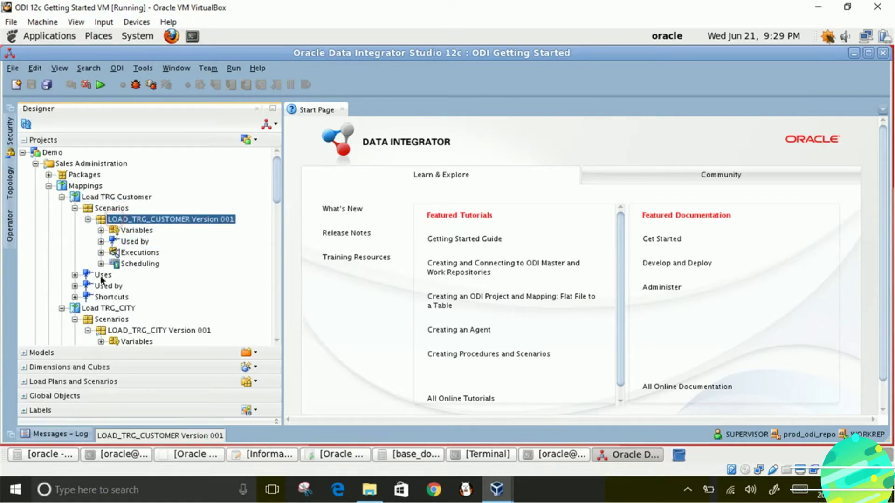
drag(277, 203, 276, 291)
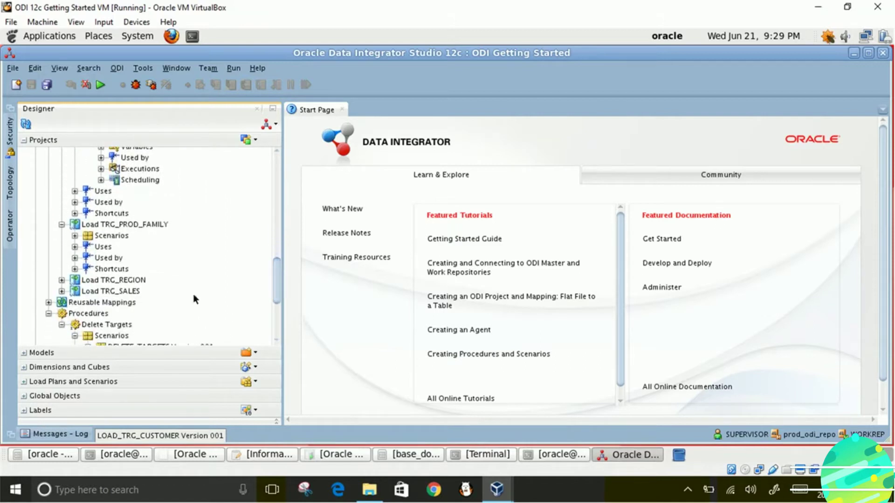
- Expand the scenario versions of Load TRG_PROD_FAMILY, Load TRG_REGION and Load TRG_SALES
click(71, 235)
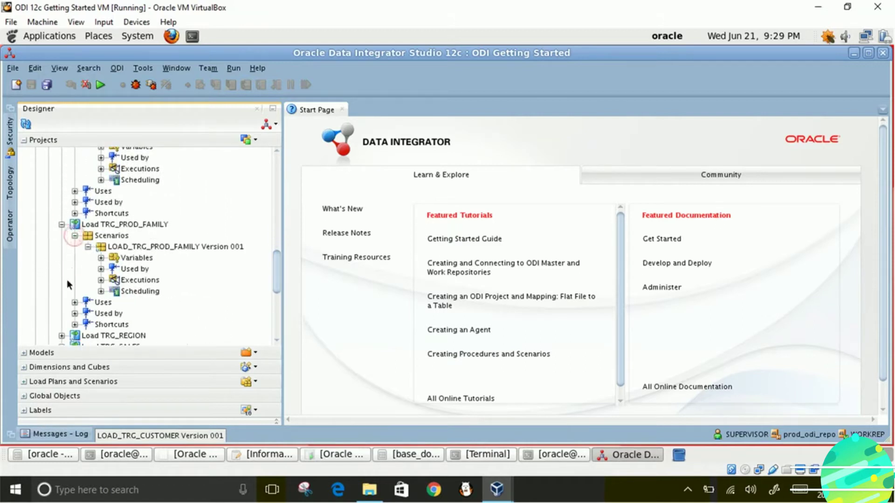
click(62, 336)
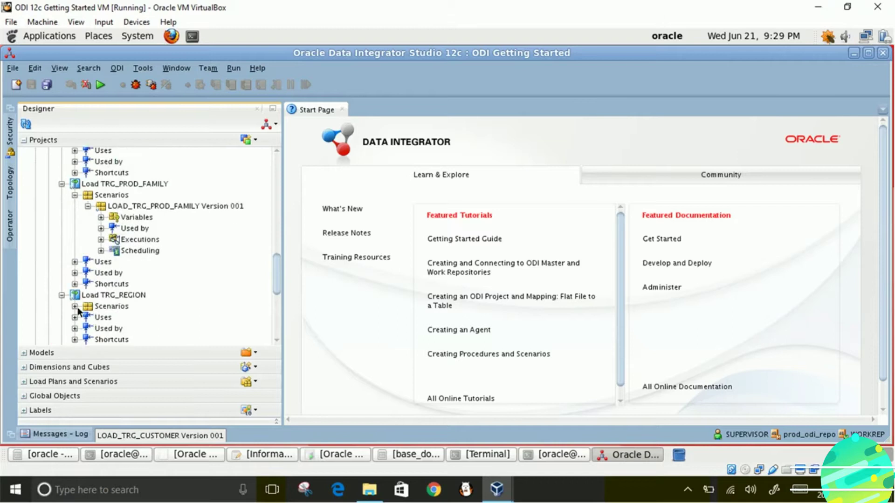
click(75, 306)
scroll(70, 301, down, 3)
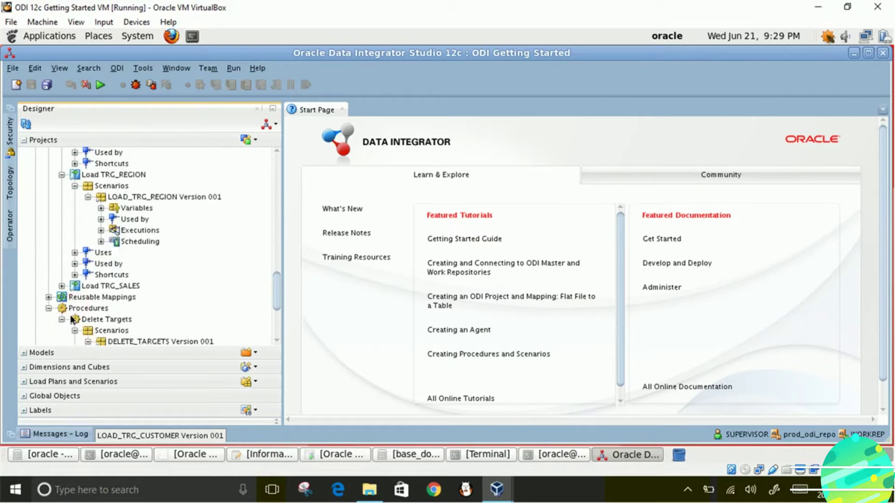
click(61, 286)
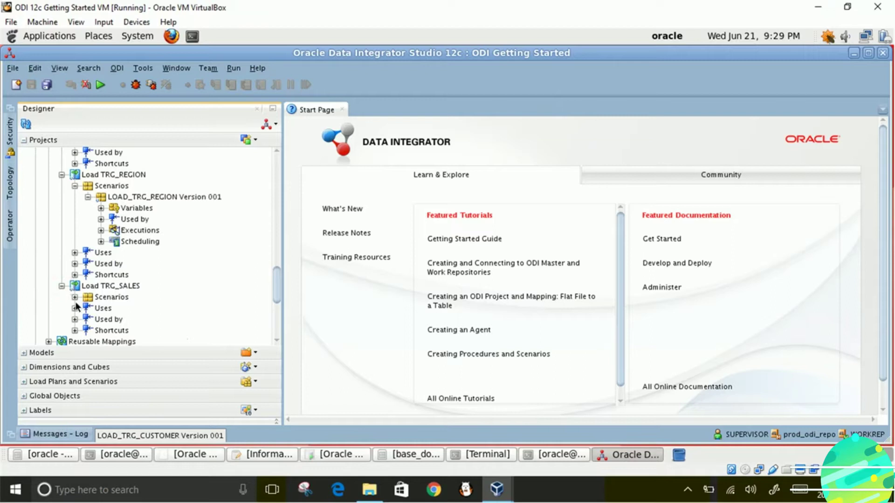
click(74, 298)
- Select the DELETE_TARGETS Version 001 scenario under the Delete Targets procedure
scroll(128, 304, down, 4)
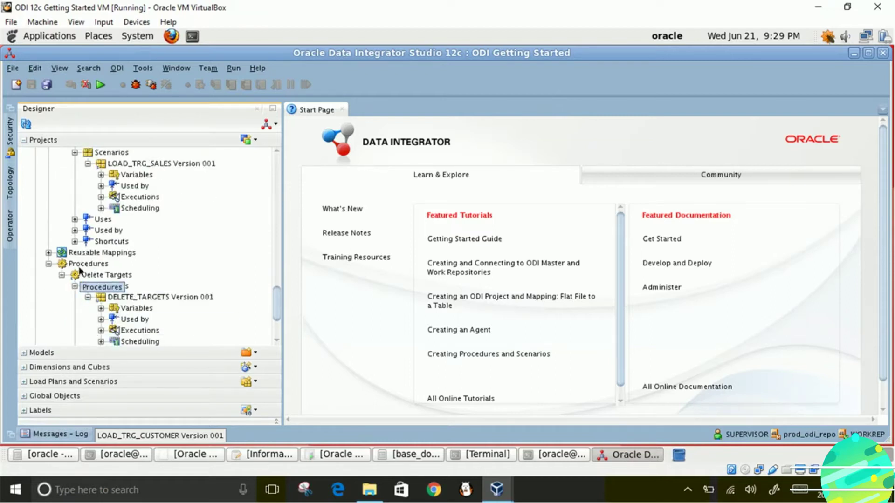
click(139, 298)
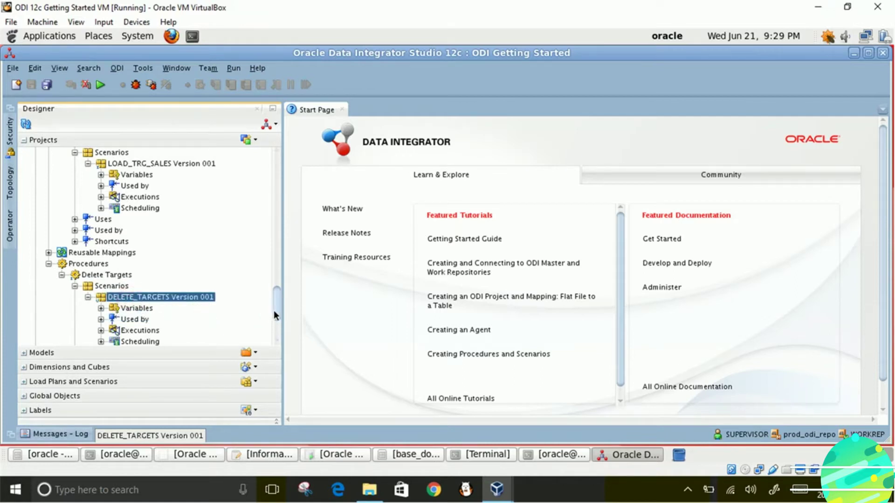
scroll(273, 315, down, 4)
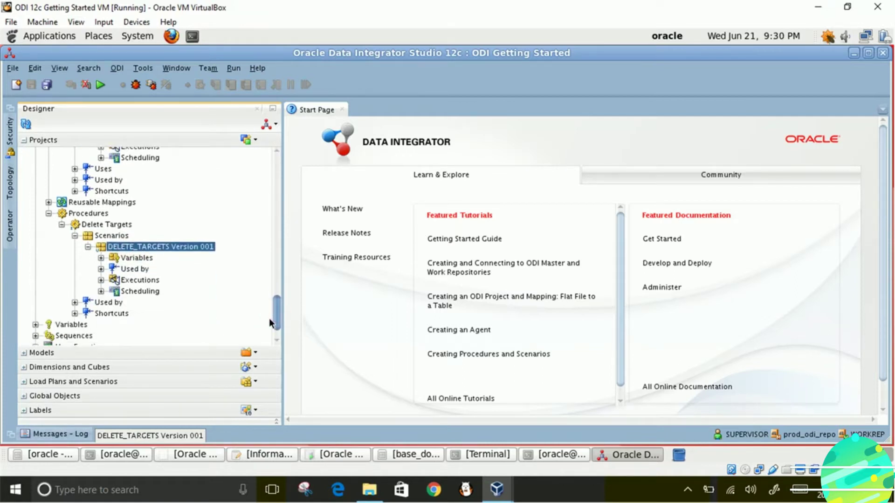
drag(271, 318, 292, 339)
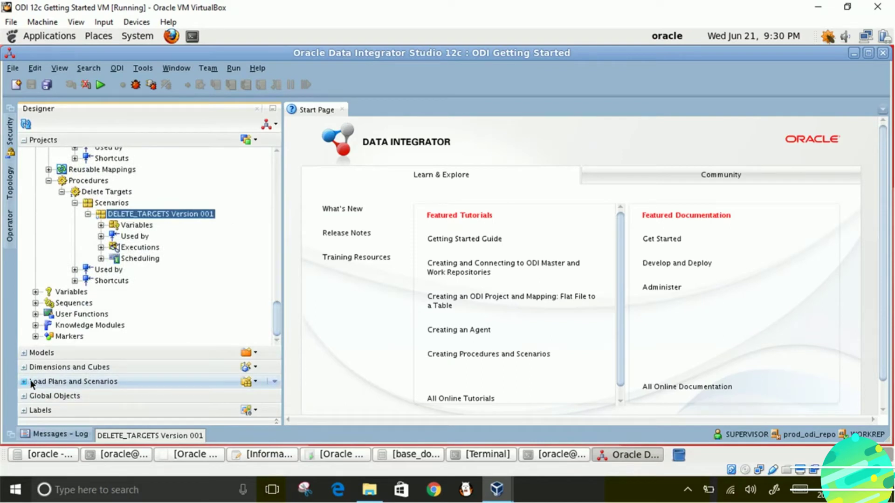
- Expand the Load Plans and Scenarios section and open its new load plan dropdown menu
click(22, 380)
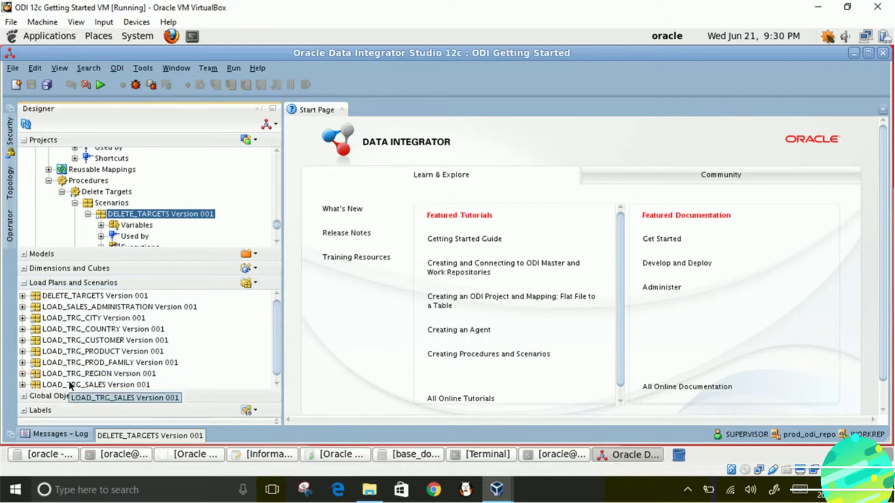
drag(276, 357, 269, 319)
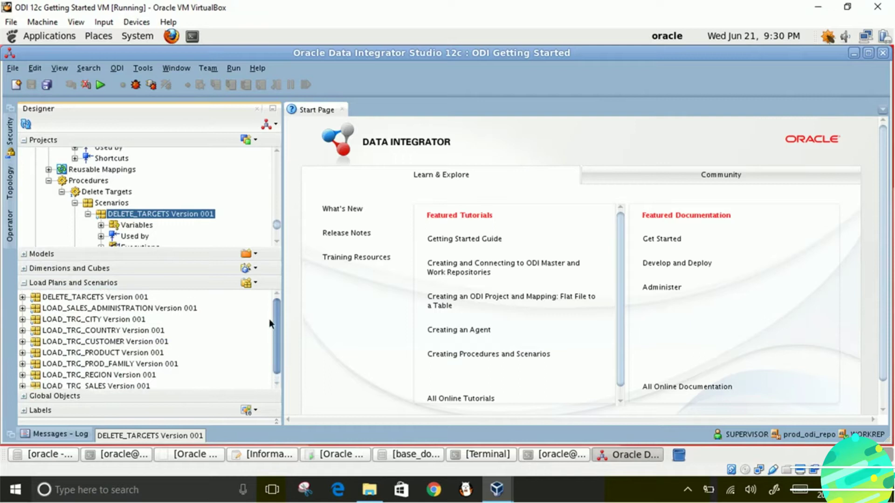
click(256, 284)
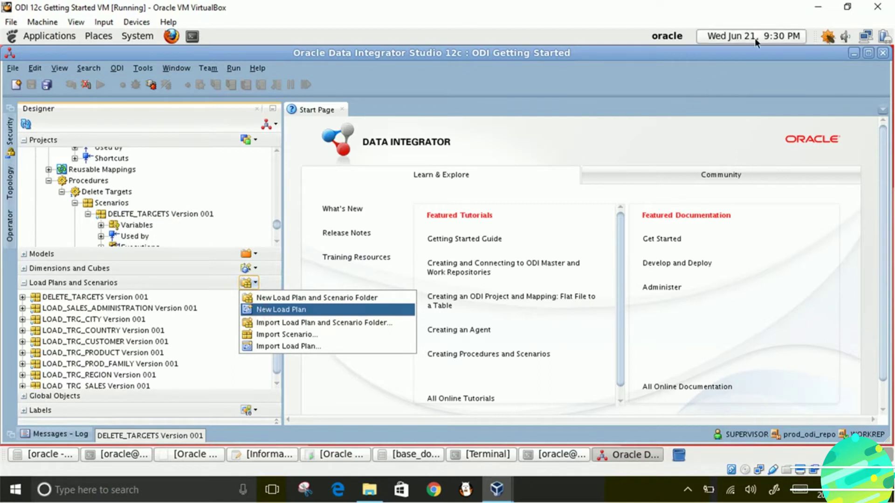
- Create a load plan named 'My very first load plan' and view its Steps hierarchy
click(259, 310)
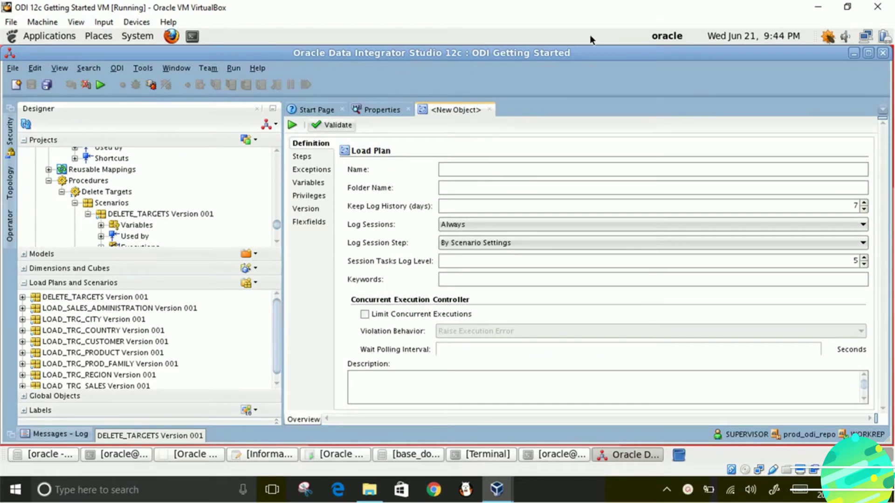
text(My )
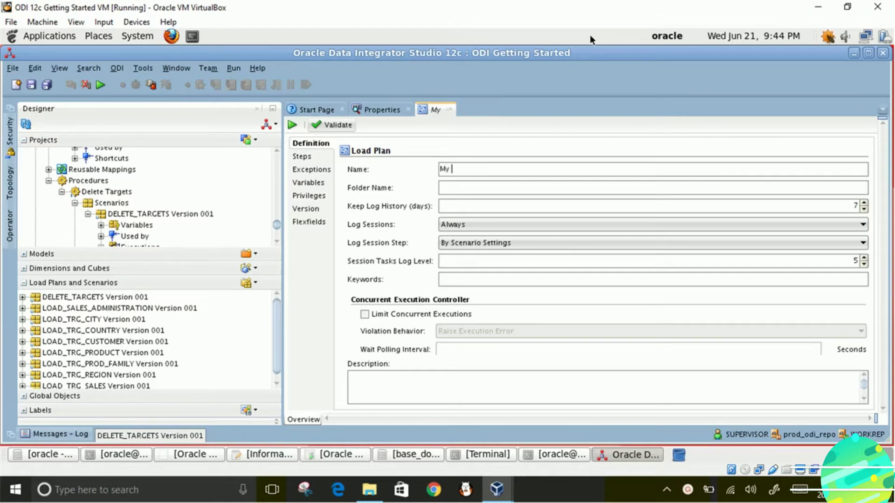
text(very f)
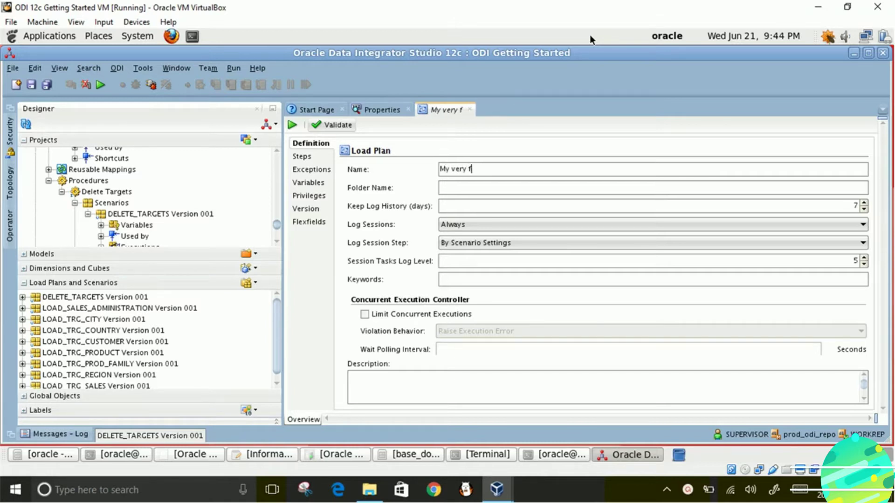
text(irst)
text(load plan)
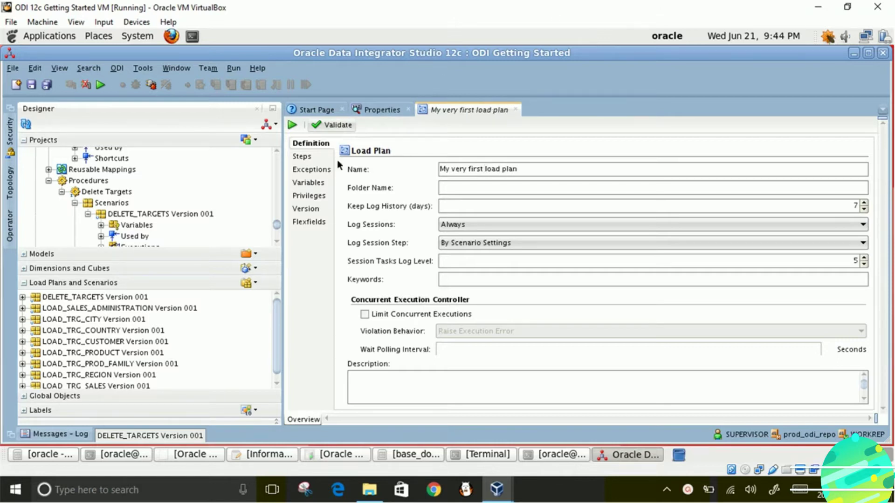
click(301, 158)
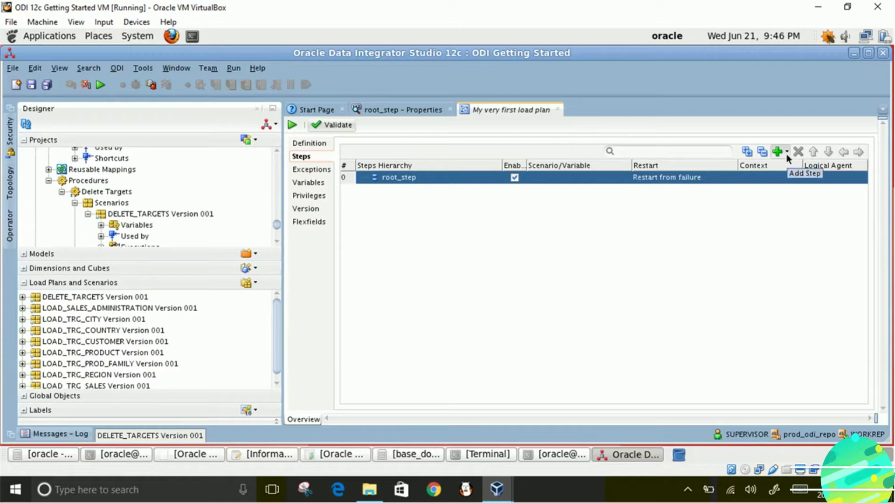
click(787, 154)
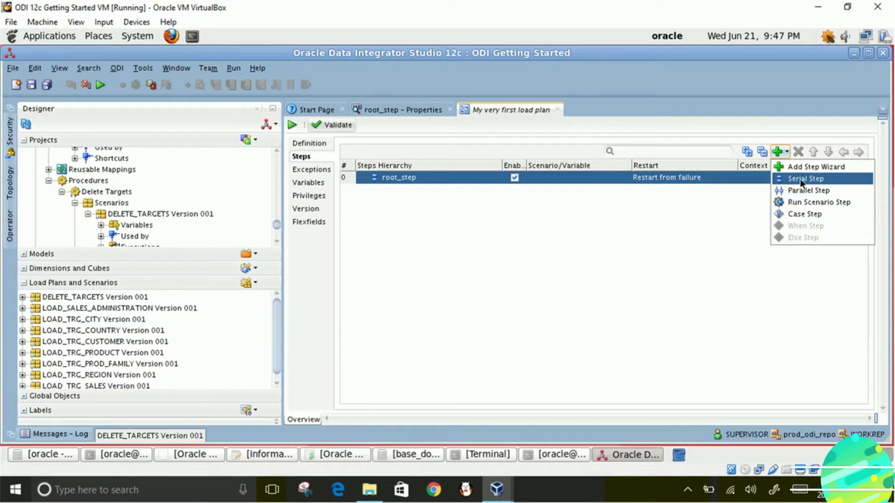
- Add a Serial step under root_step in the load plan's step hierarchy
click(800, 178)
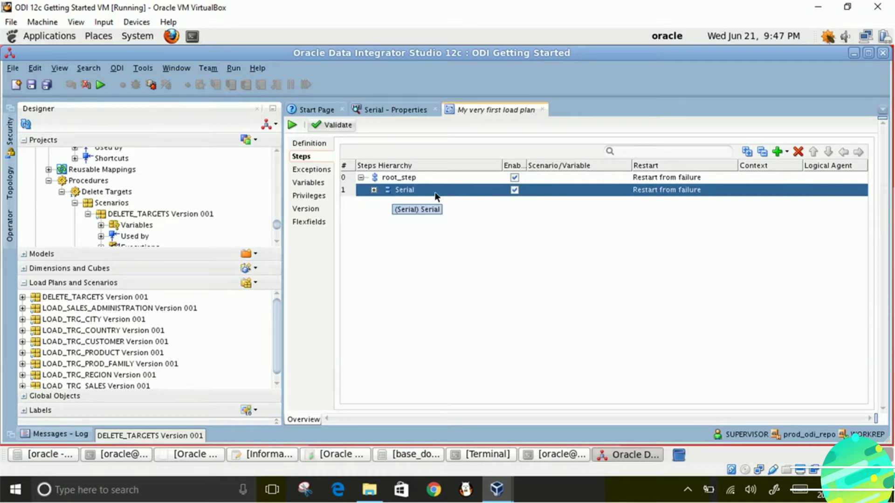
click(787, 153)
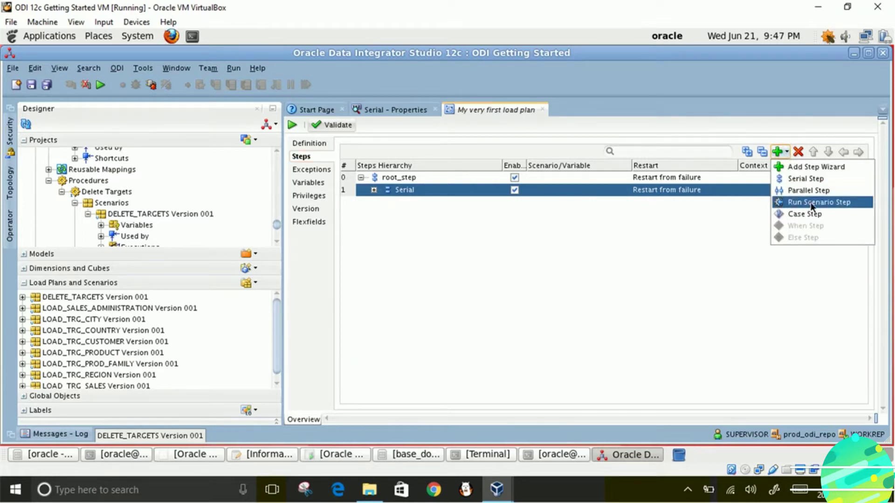
- Add a Run Scenario step for DELETE_TARGETS version 001 inside the Serial step
click(810, 203)
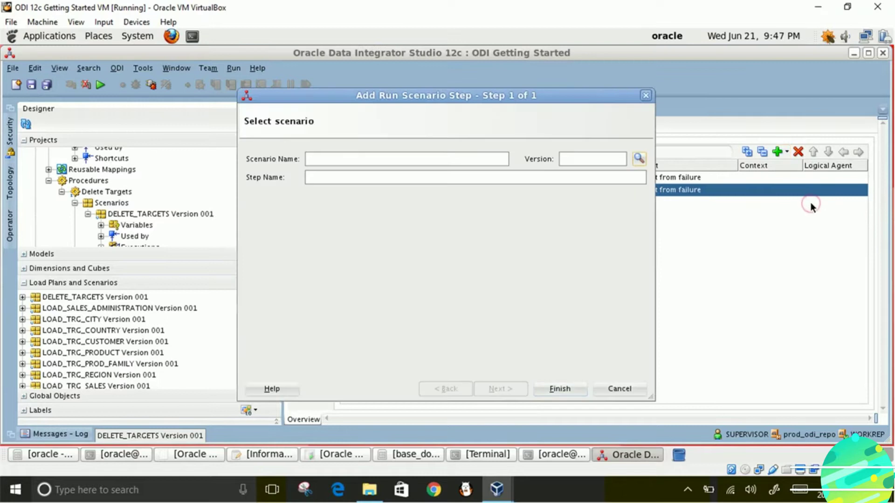
click(639, 158)
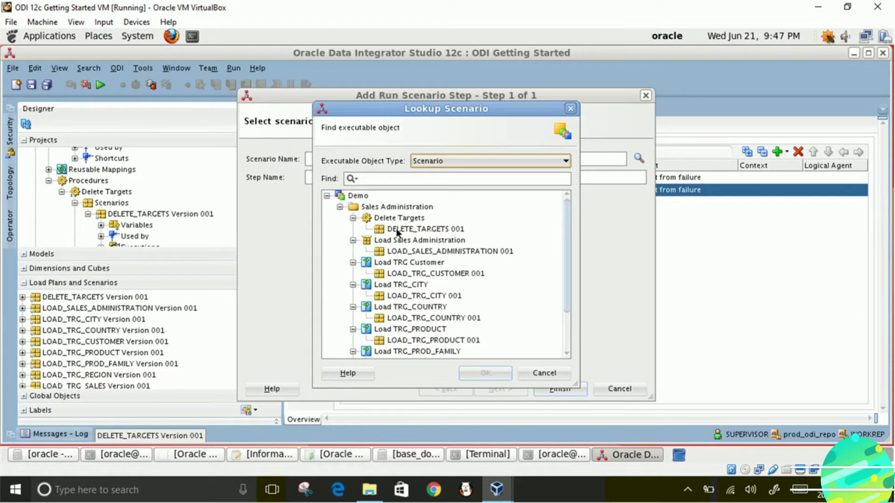
click(397, 231)
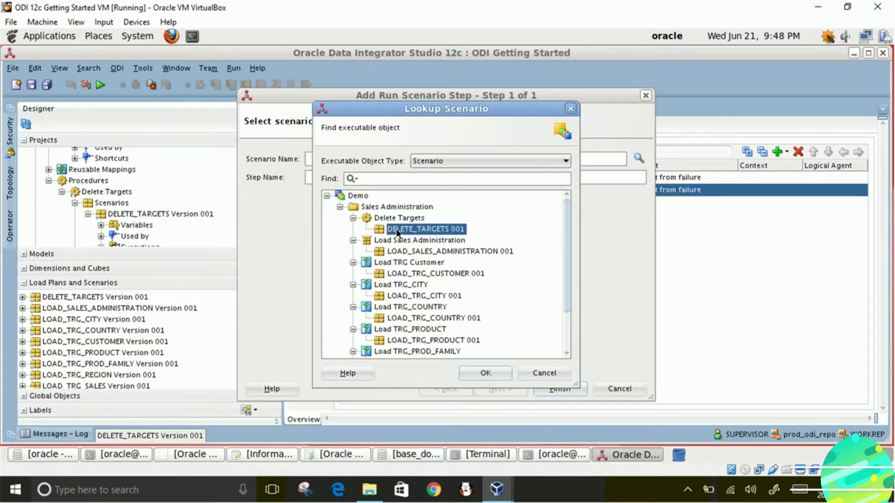
click(476, 372)
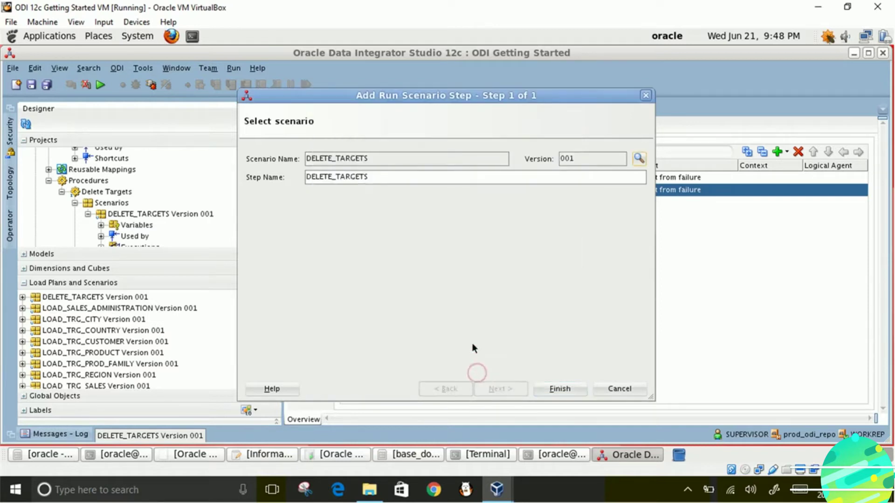
click(557, 389)
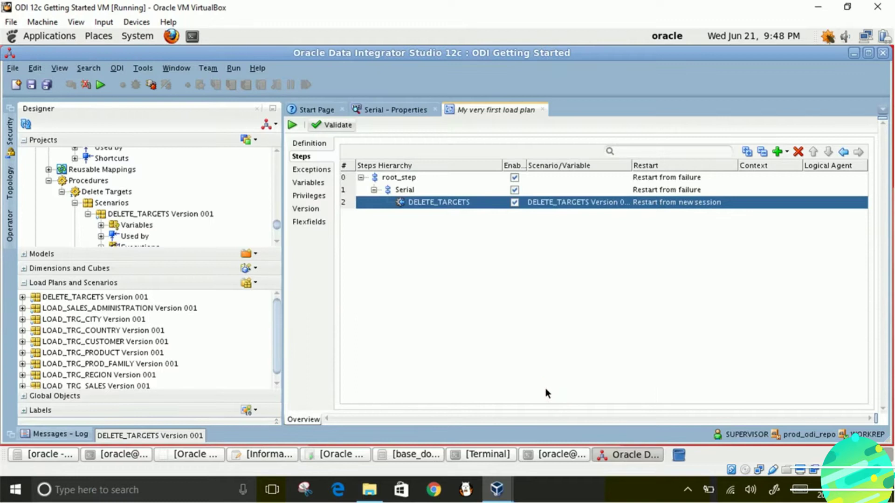
click(410, 191)
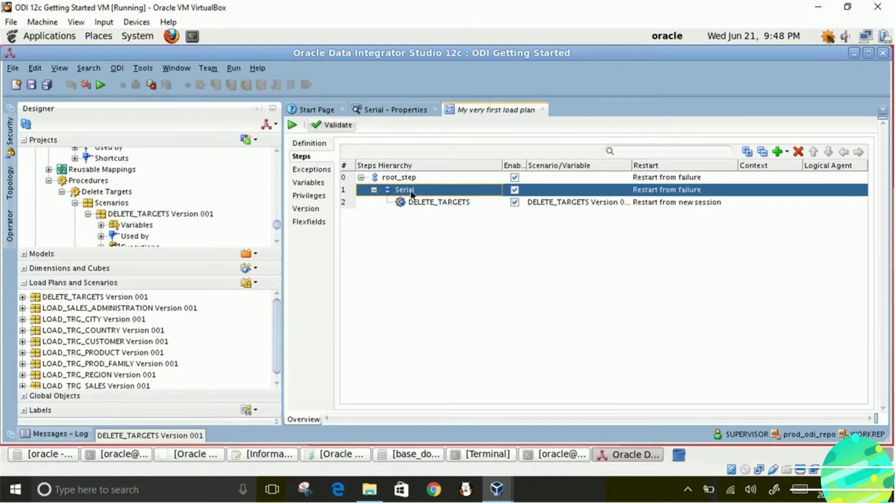
- Add a LOAD_TRC_CUSTOMER 001 run step after DELETE_TARGETS, then a Parallel step under root_step
click(786, 154)
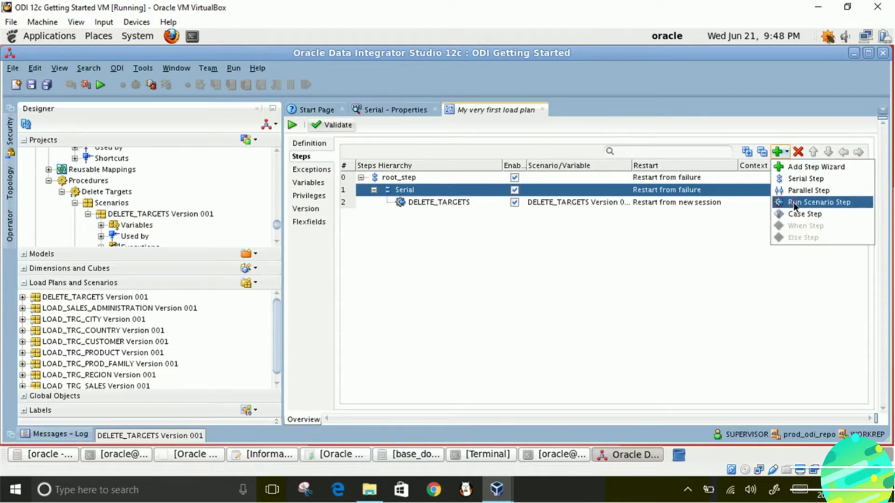
click(793, 202)
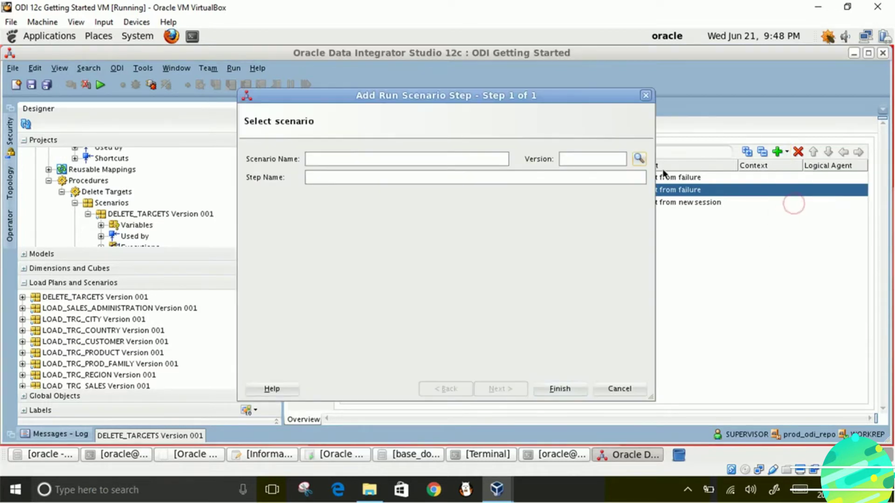
click(639, 158)
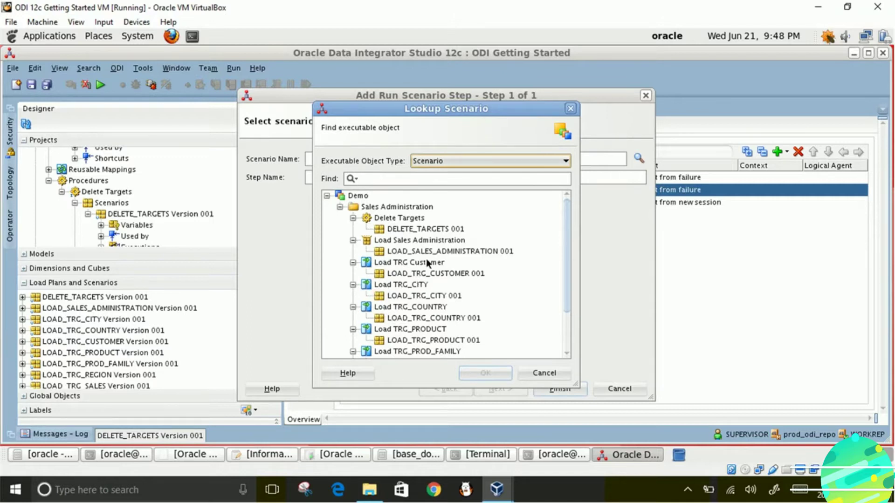
click(412, 272)
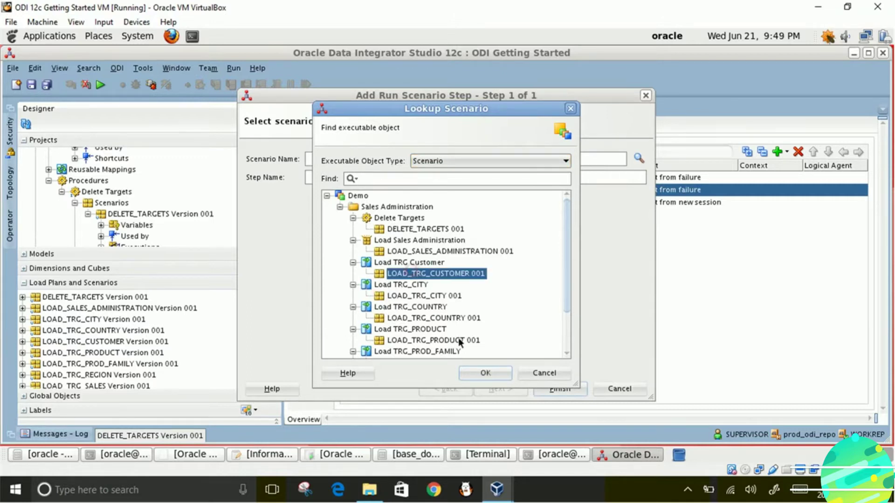
click(485, 372)
click(543, 387)
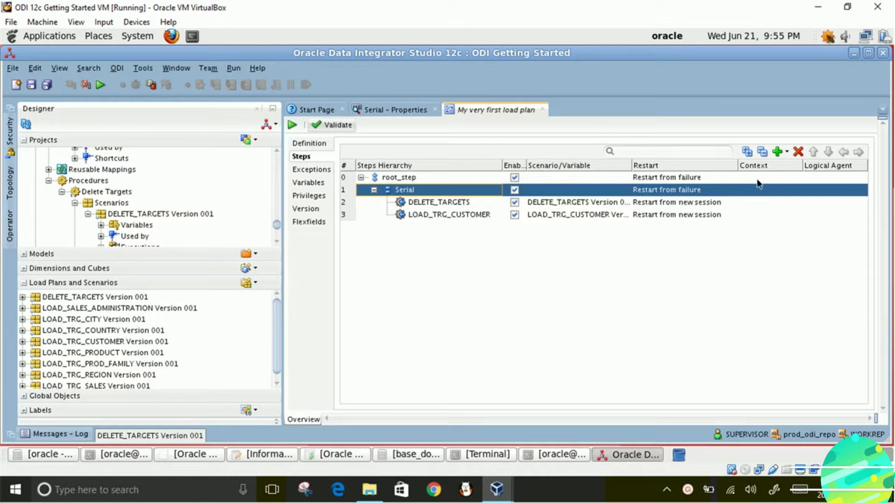
click(787, 153)
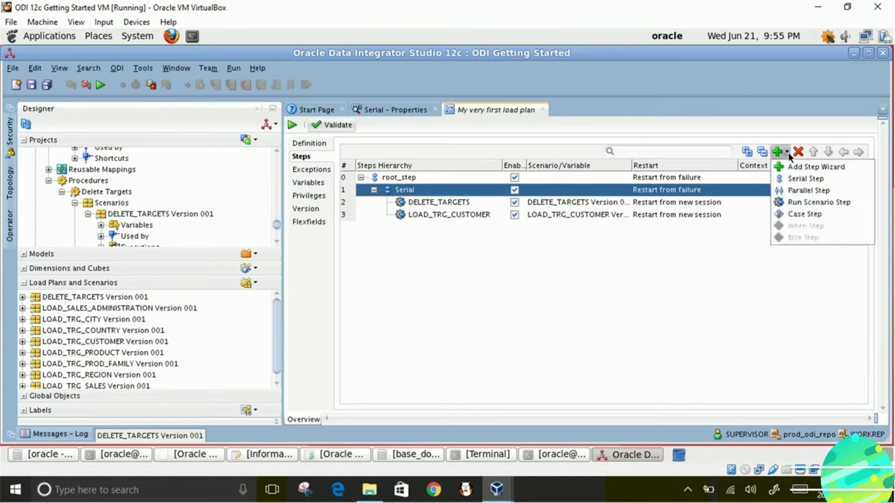
click(794, 191)
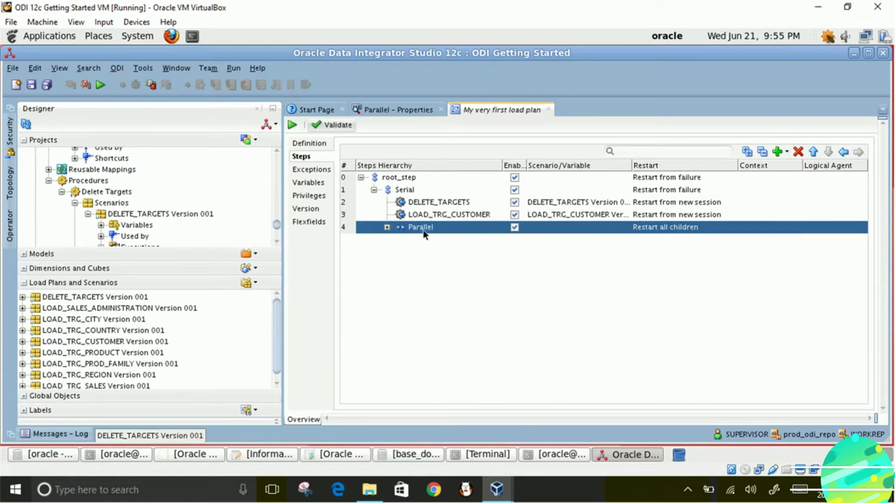
- Add a run-scenario step for LOAD_TRG_CITY 001 under the Parallel step
click(788, 153)
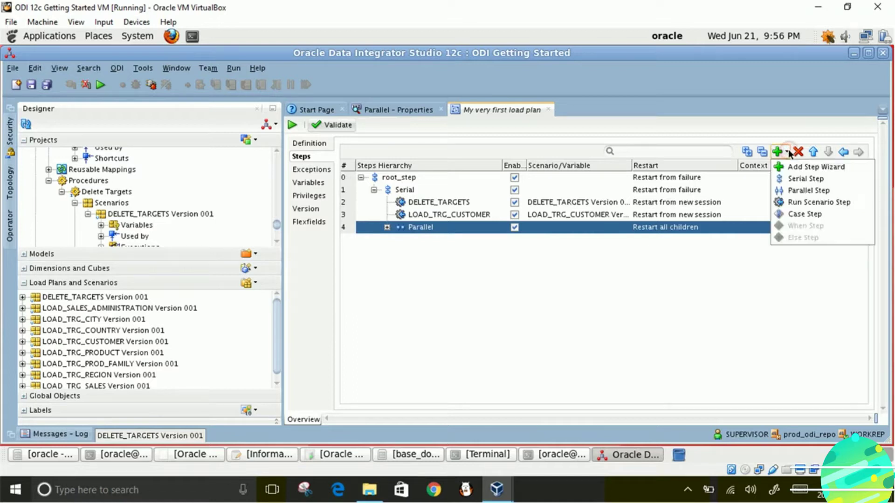
click(786, 205)
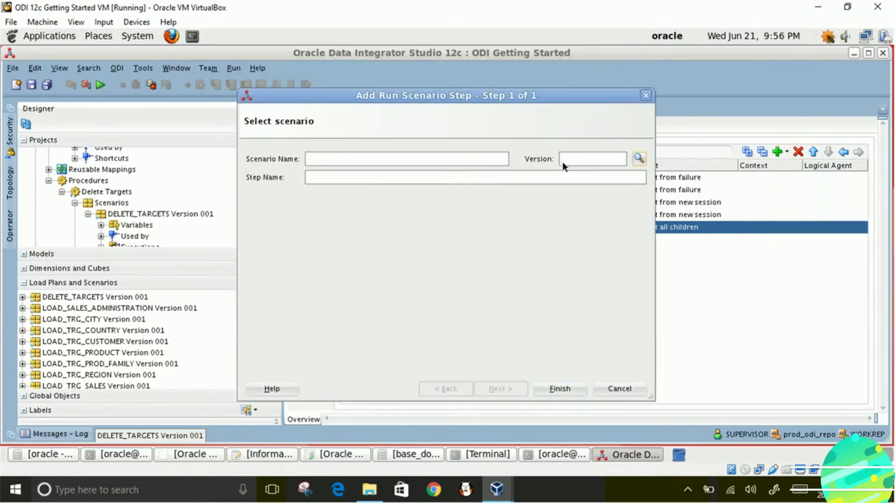
click(638, 159)
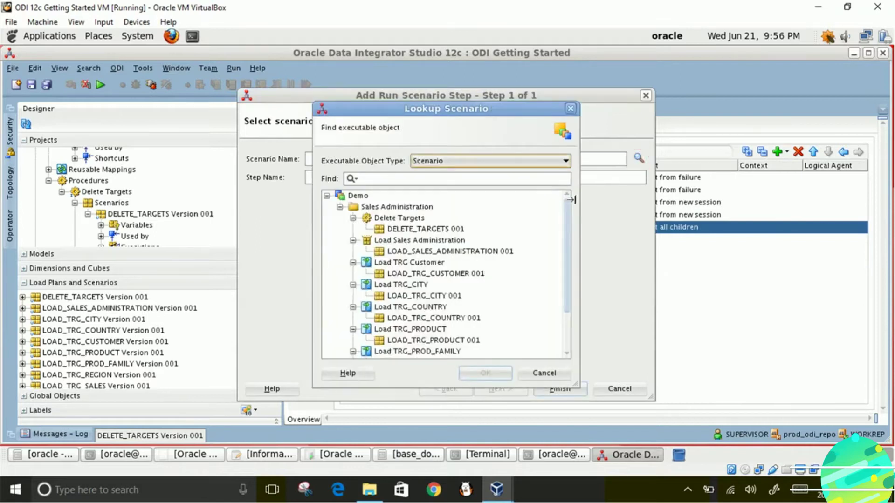
click(416, 292)
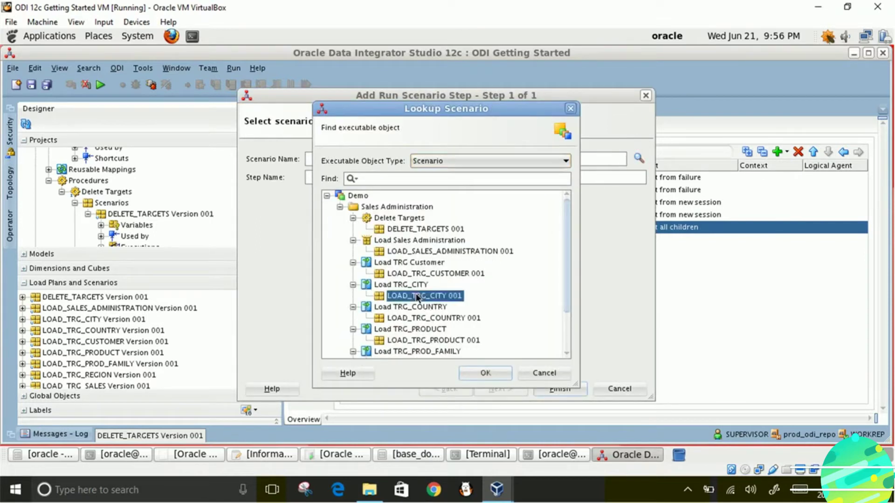
click(478, 373)
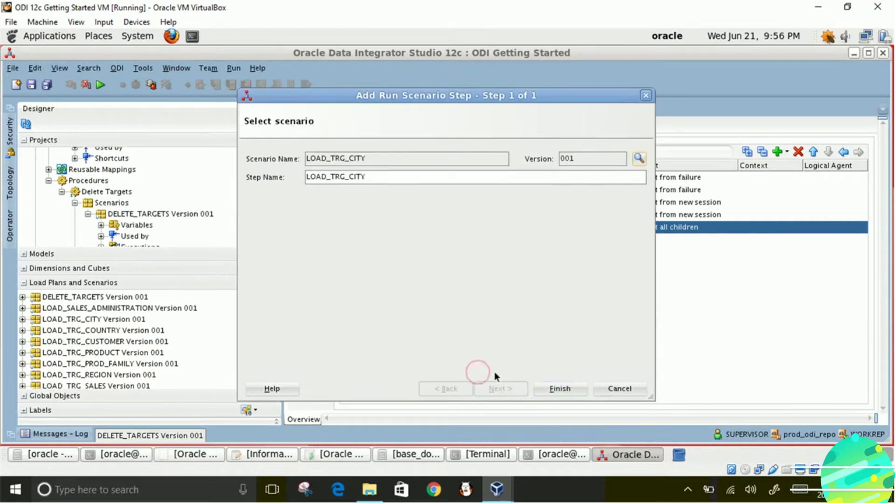
click(555, 391)
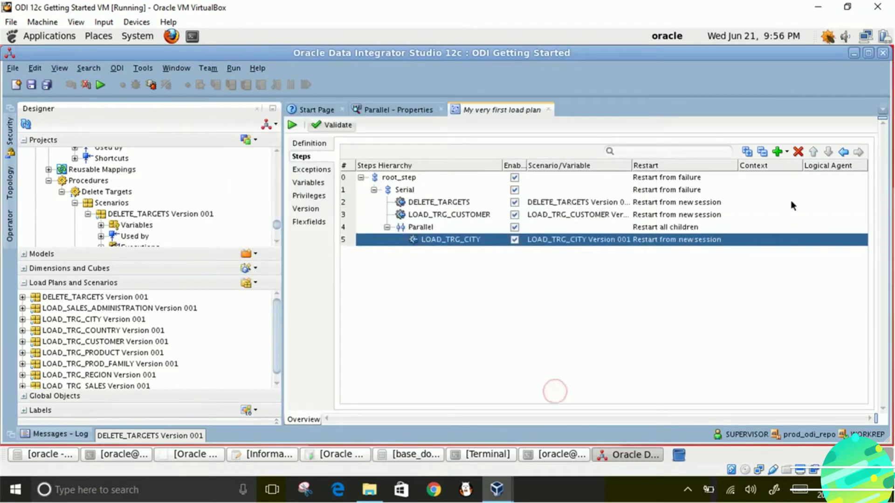
- Add a LOAD_TRG_COUNTRY 001 scenario step under Parallel
click(787, 152)
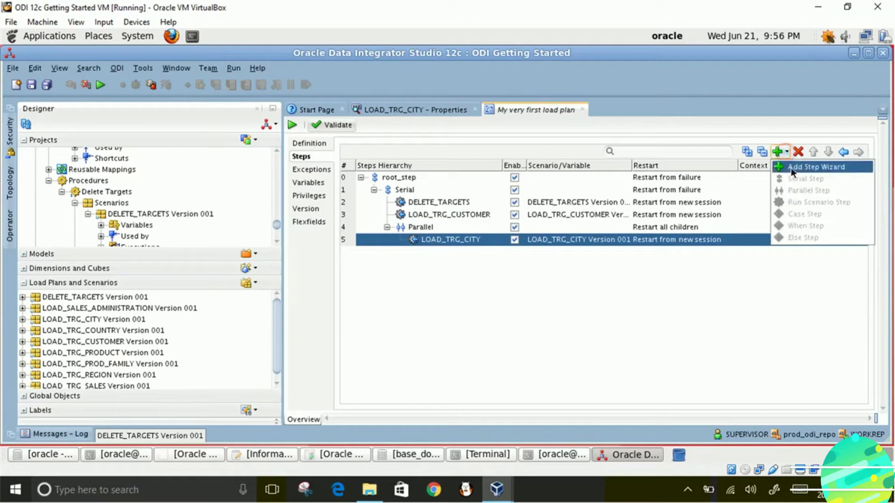
click(421, 229)
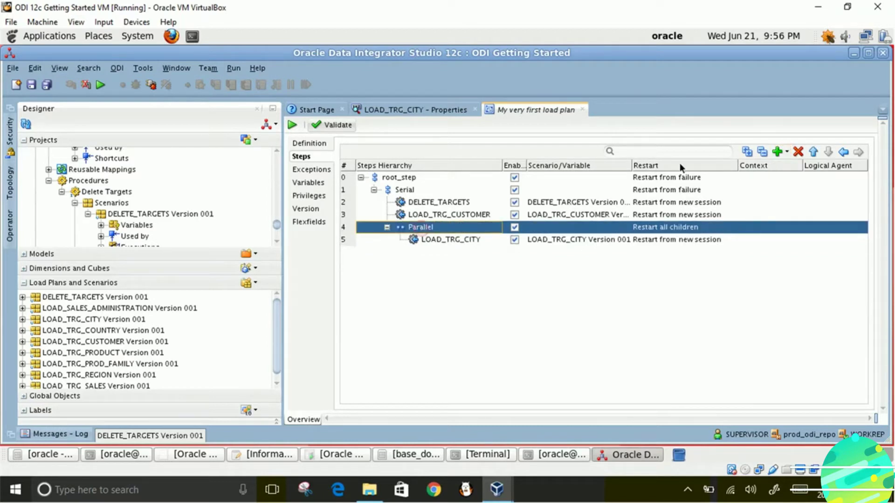
click(786, 153)
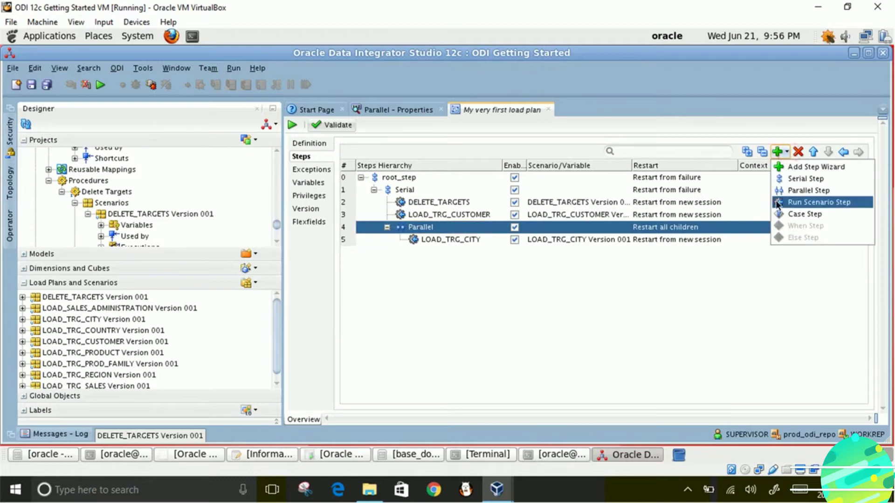
click(788, 201)
click(640, 159)
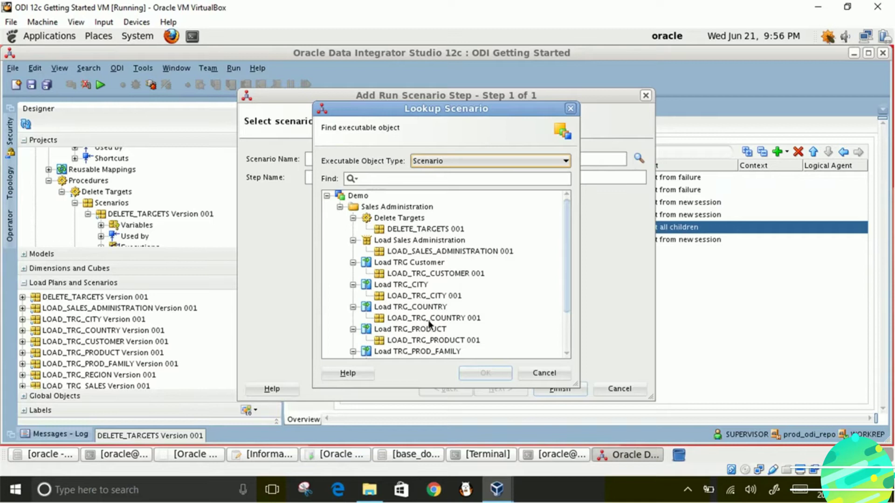
click(421, 318)
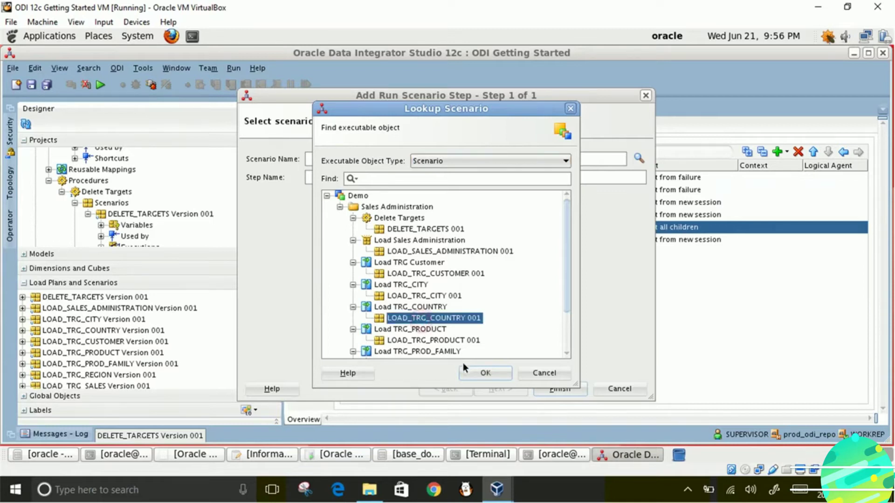
click(483, 371)
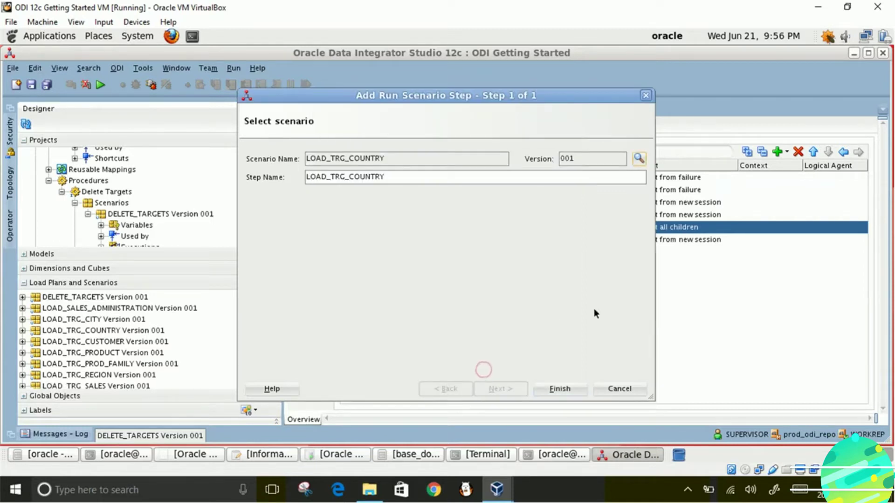
click(560, 389)
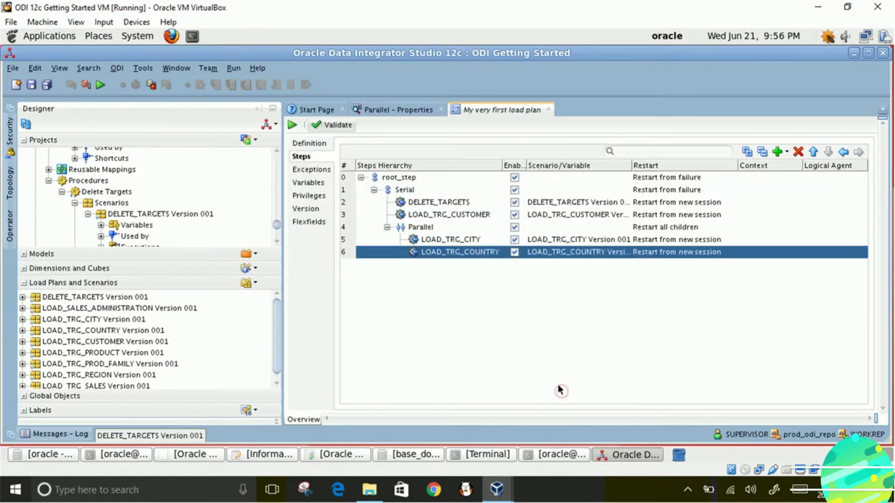
- Add a LOAD_TRG_PRODUCT 001 scenario step under Parallel
click(420, 227)
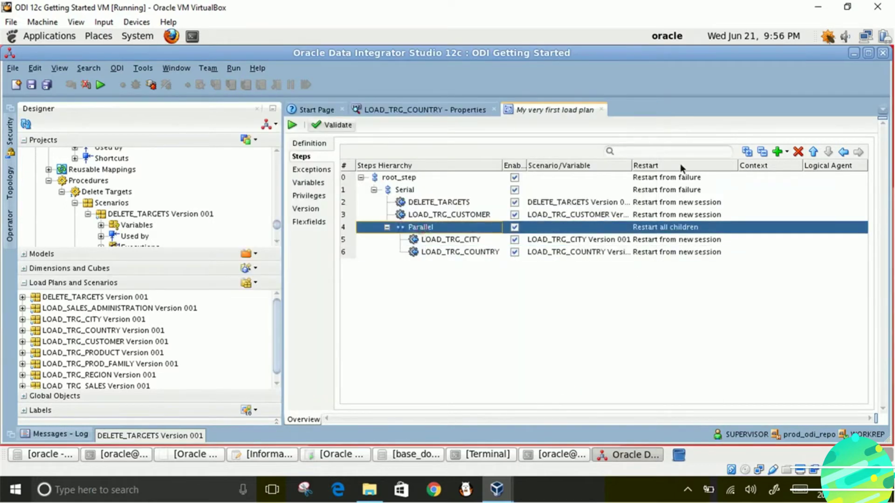
click(787, 153)
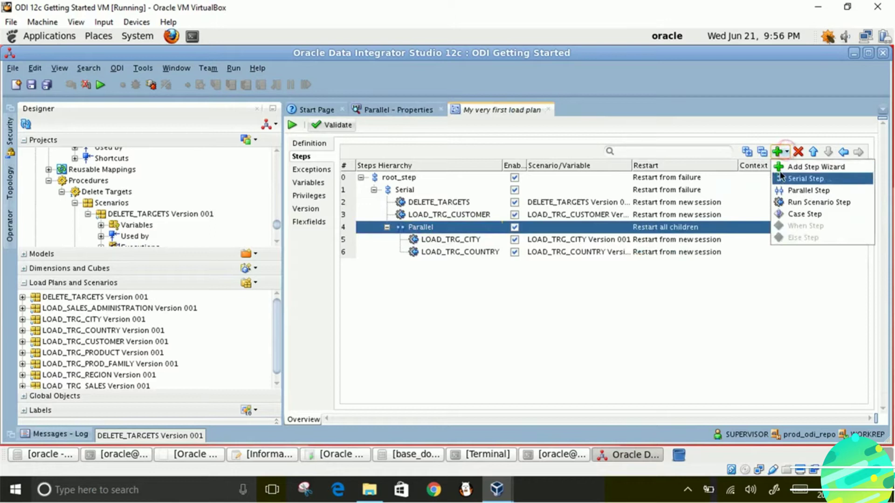
click(784, 201)
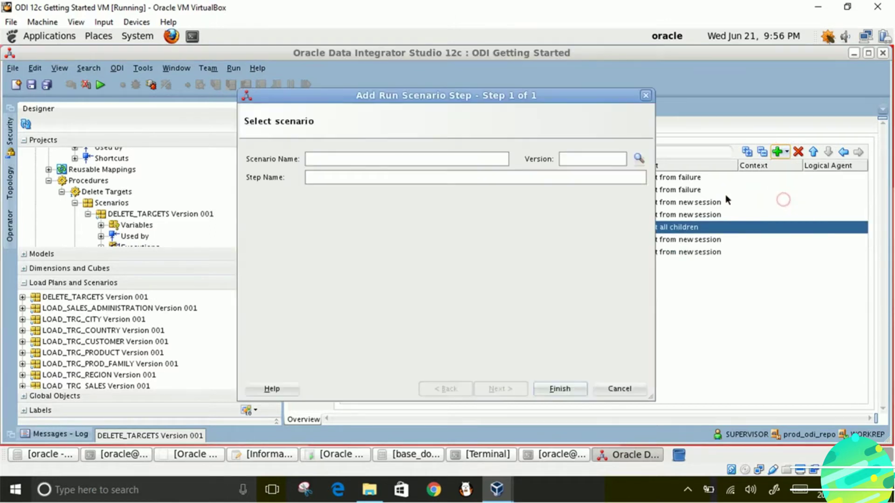
click(640, 158)
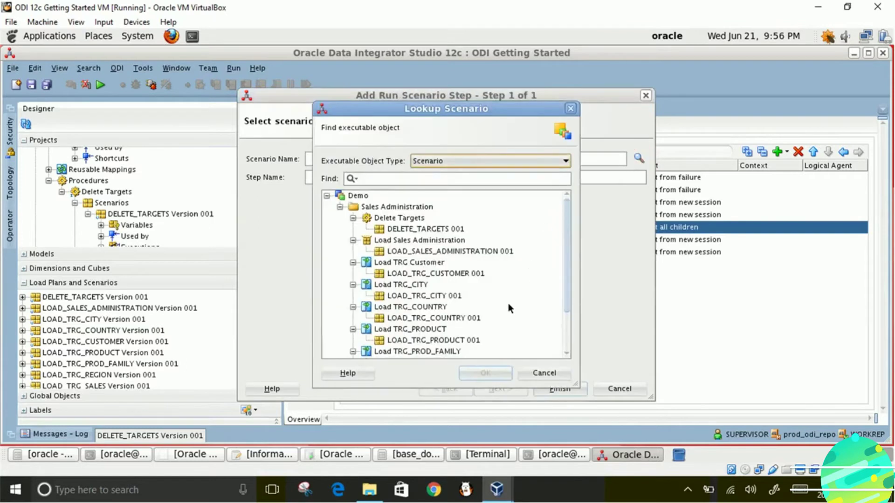
click(443, 319)
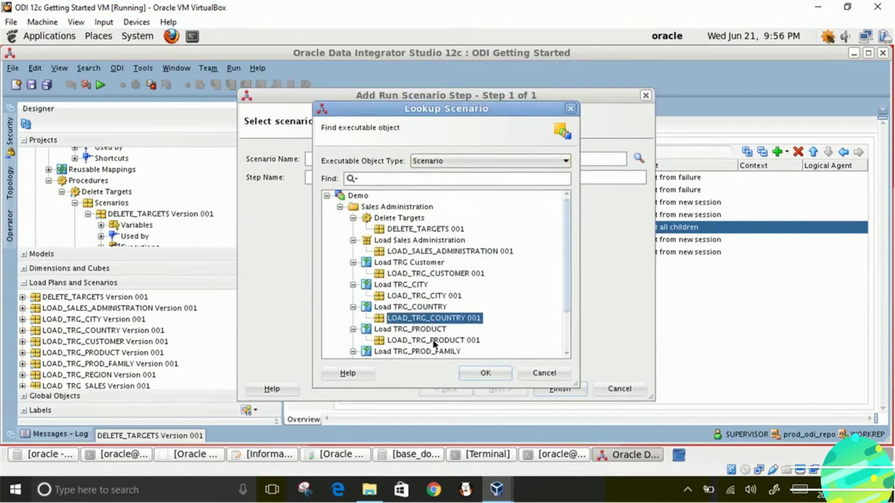
click(433, 342)
drag(569, 303, 564, 336)
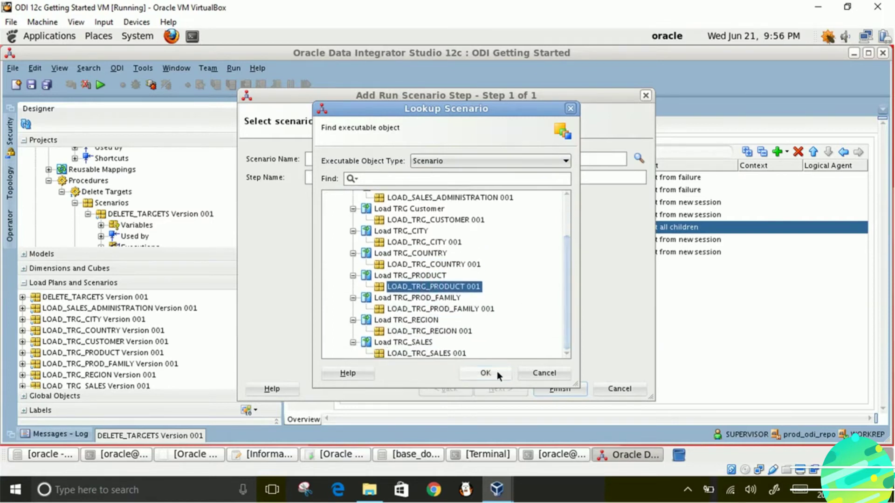
click(493, 374)
click(547, 387)
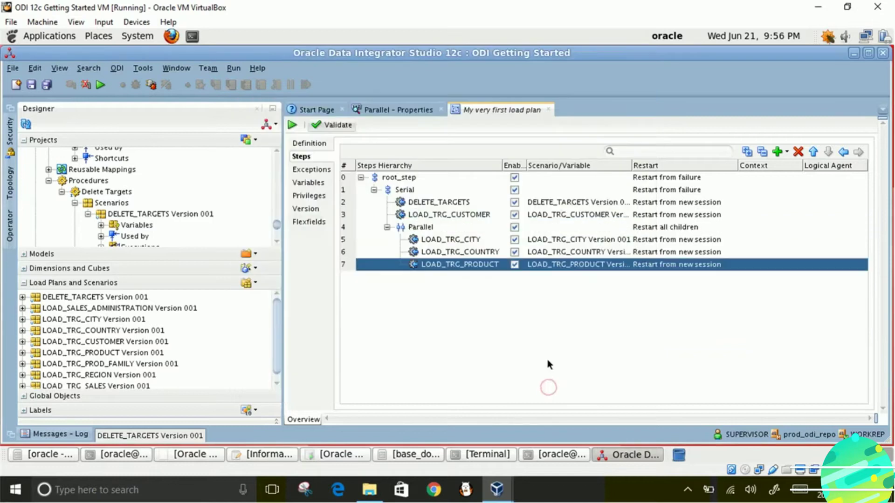
- Add the LOAD_TRG_PROD_FAMILY 001 scenario step under Parallel
click(423, 229)
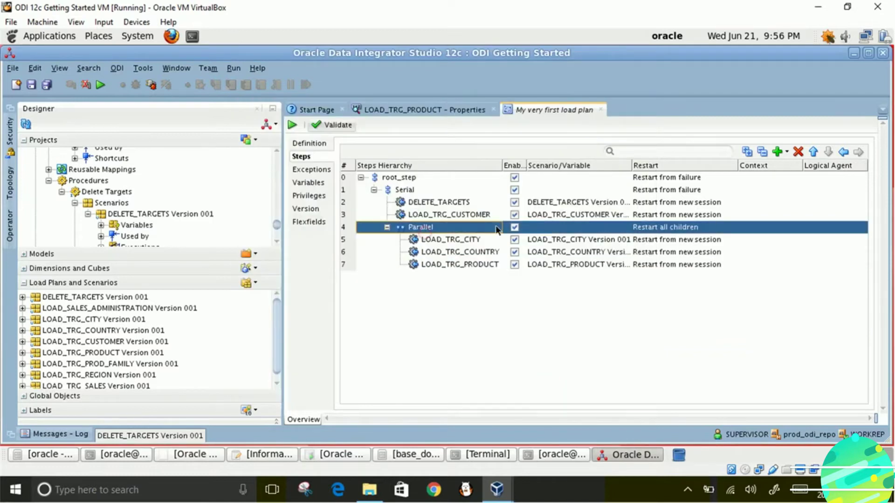
click(786, 153)
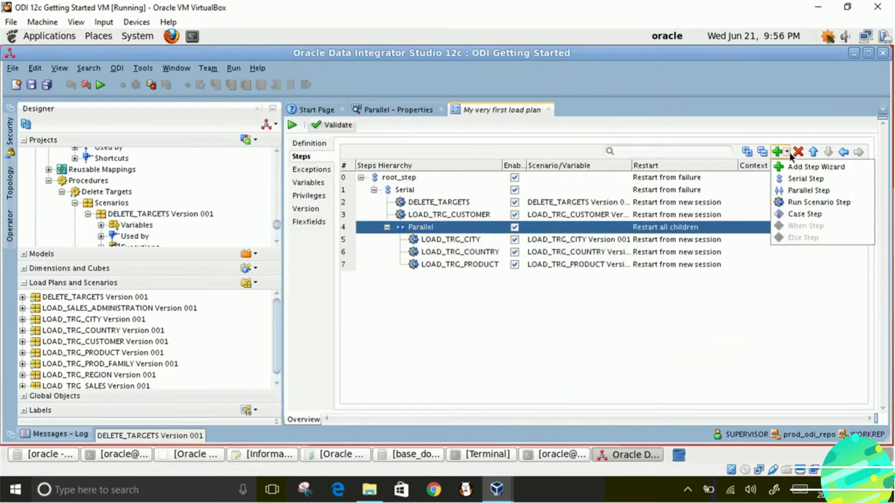
click(786, 201)
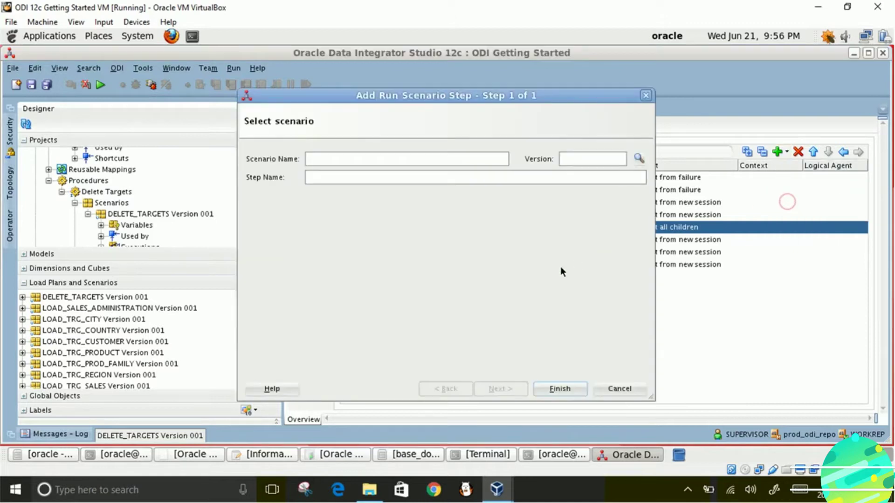
click(638, 158)
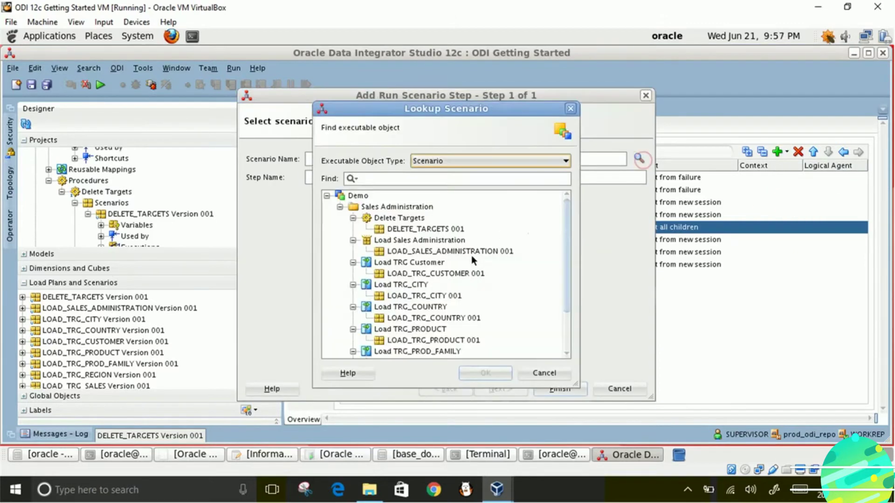
click(448, 350)
drag(567, 298, 569, 348)
click(474, 310)
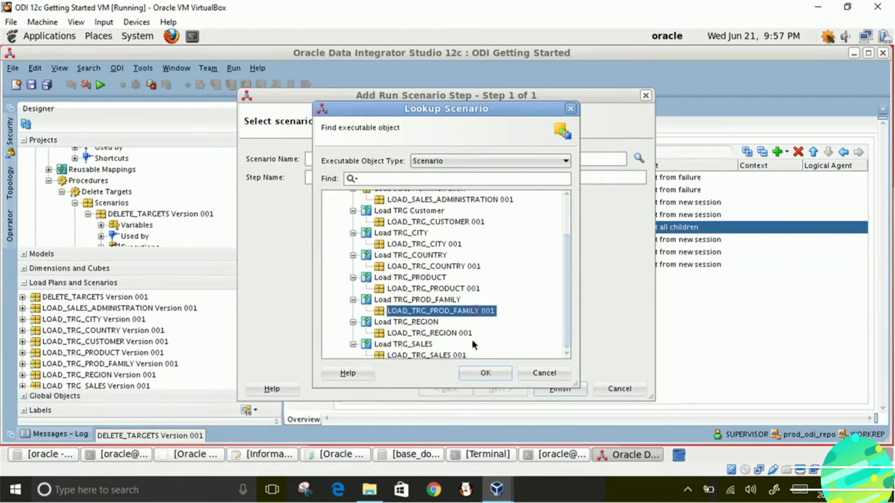
click(473, 371)
click(542, 389)
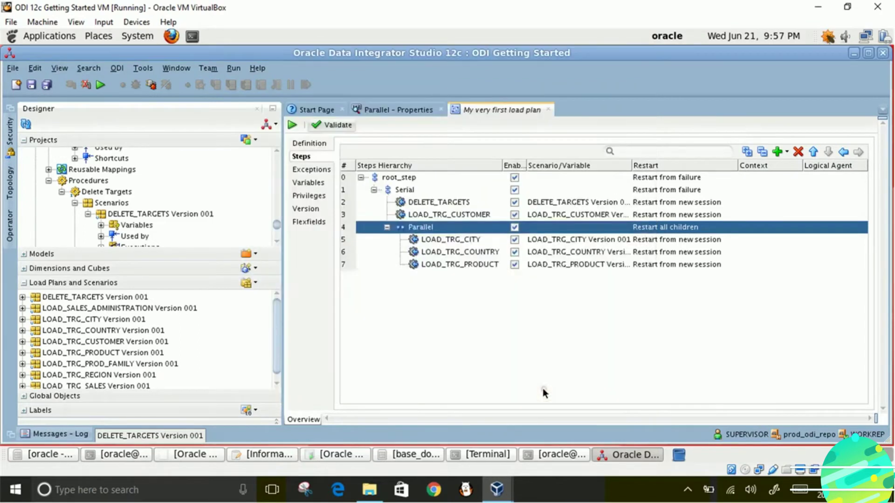
click(424, 228)
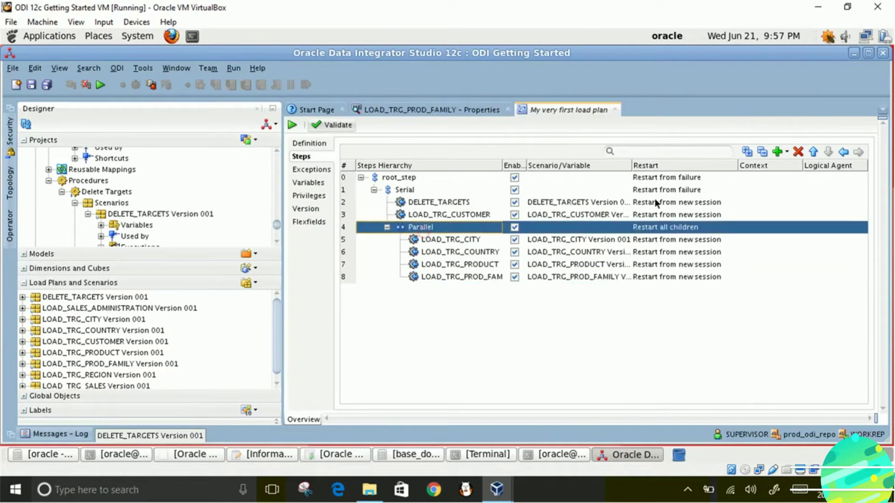
- Add LOAD_TRG_REGION 001 as a fifth run-scenario step inside Parallel
click(787, 153)
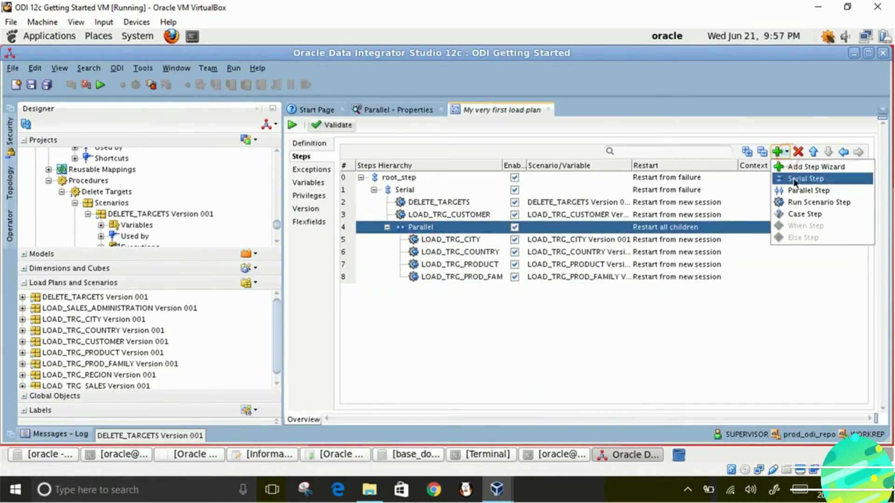
click(796, 201)
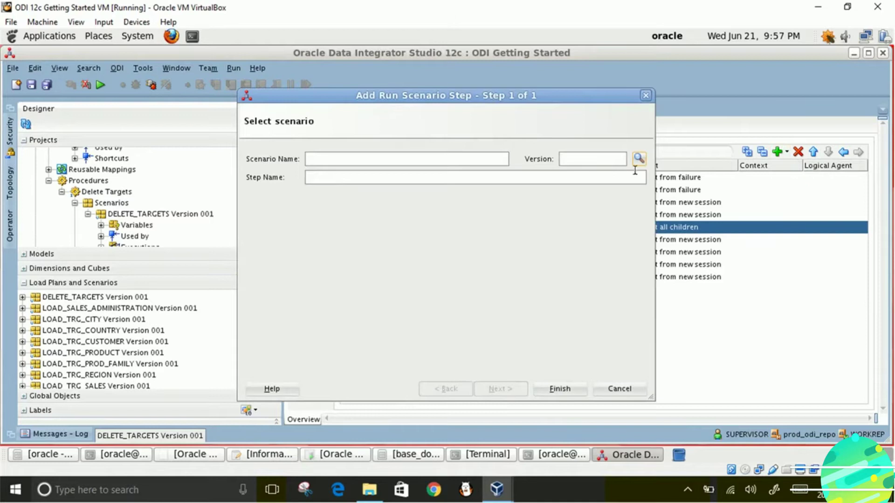
click(639, 162)
drag(566, 228, 566, 269)
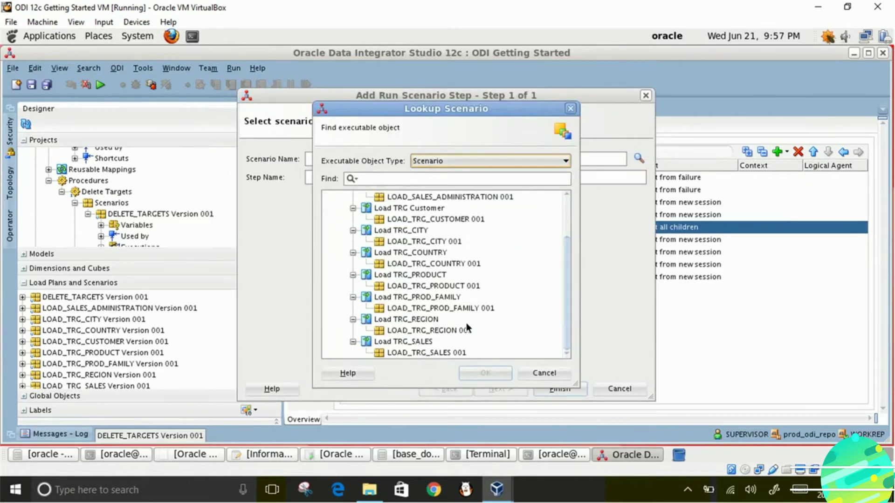
click(439, 331)
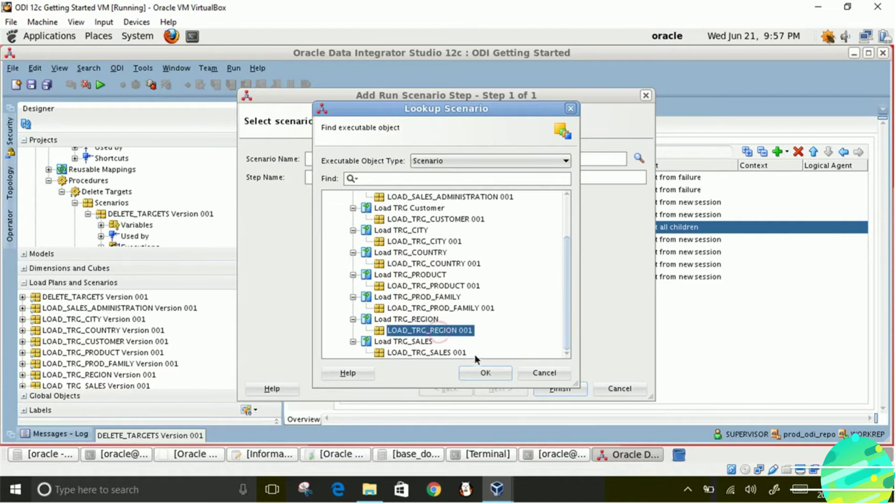
click(484, 371)
click(552, 388)
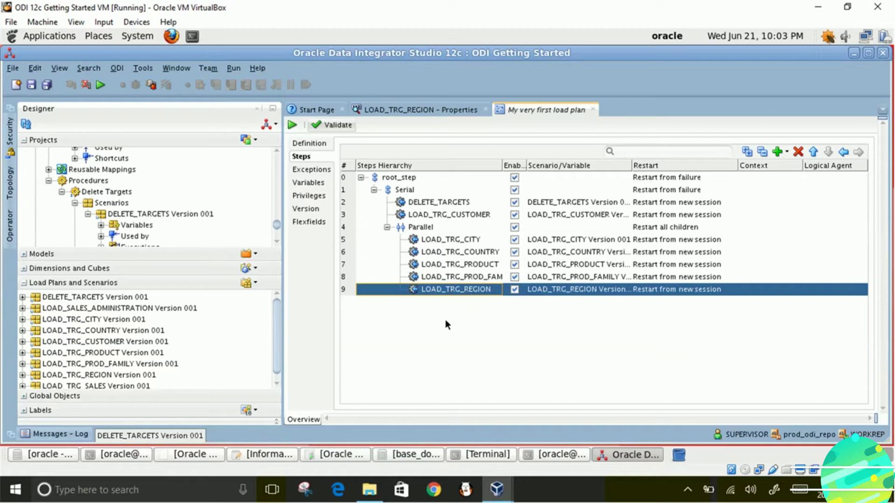
click(421, 225)
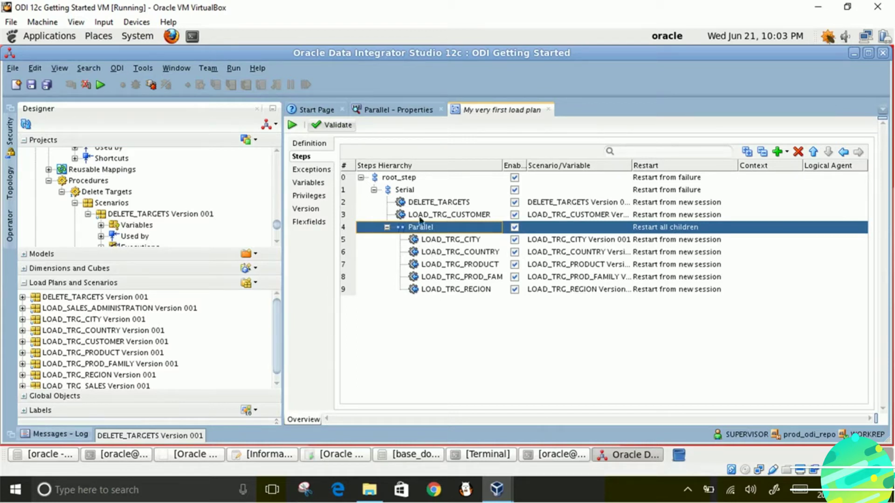
click(401, 190)
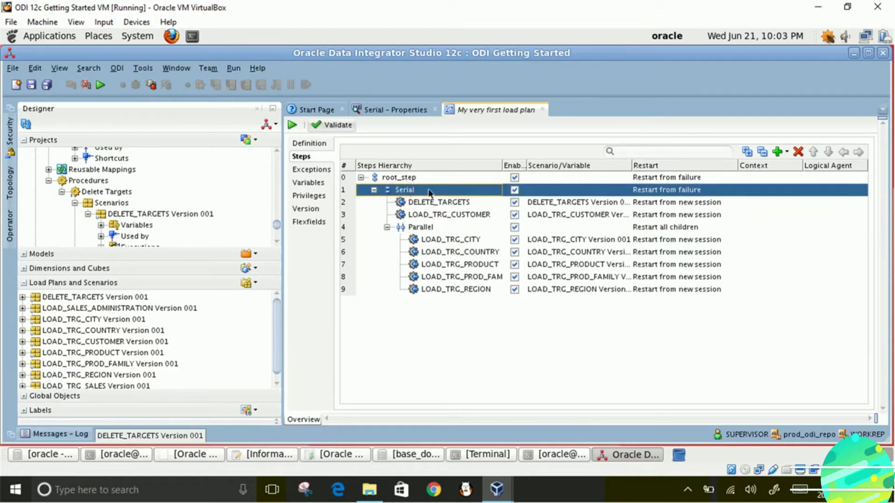
- Add a new Serial step after Parallel containing a LOAD_TRG_SALES 001 scenario step
click(786, 154)
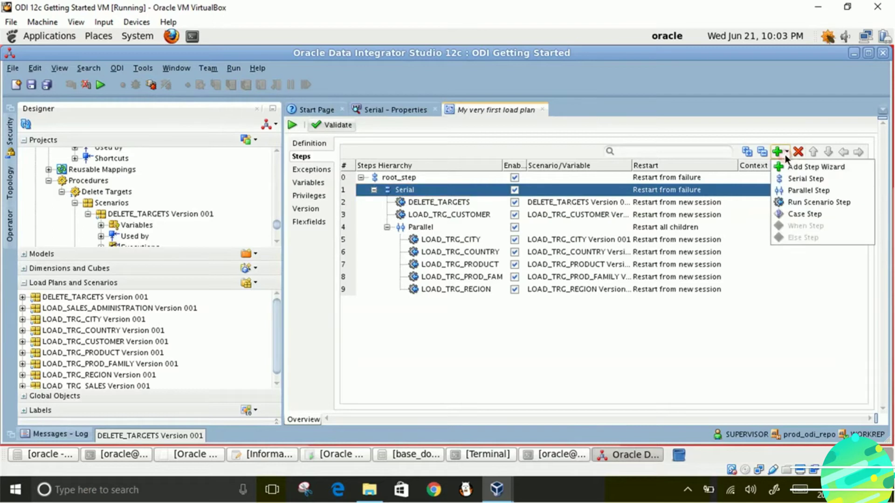
click(788, 179)
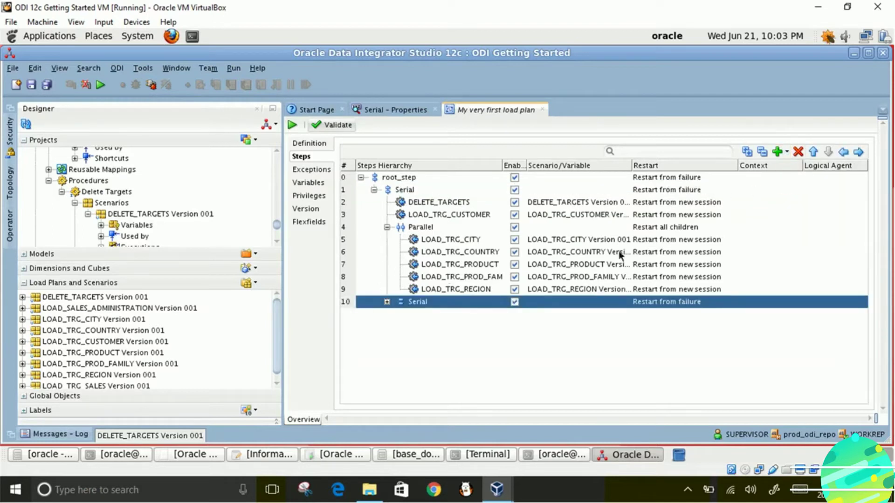
click(787, 154)
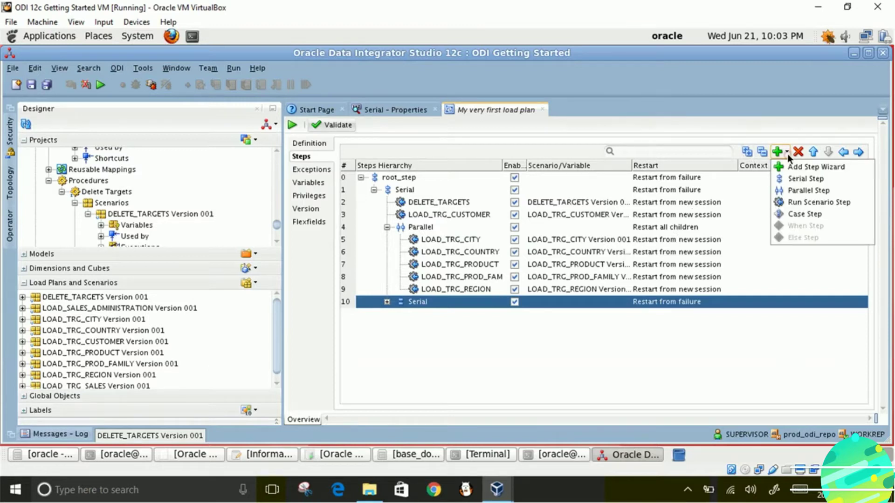
click(787, 203)
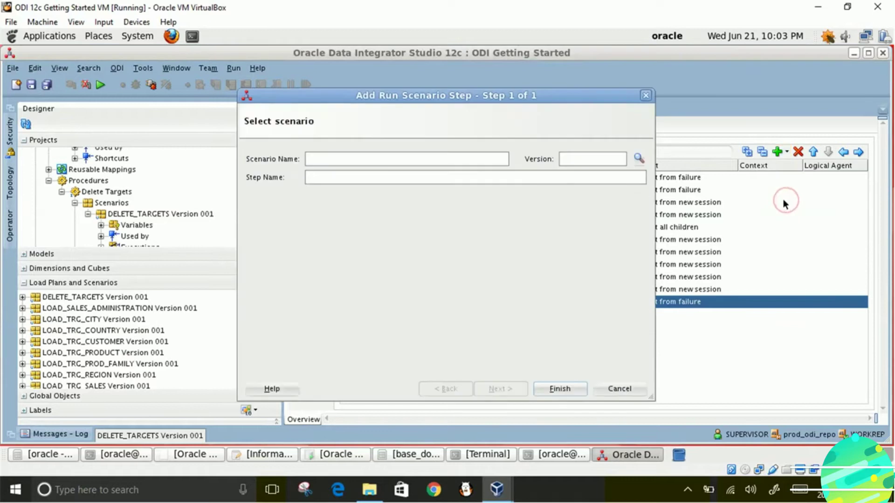
click(638, 159)
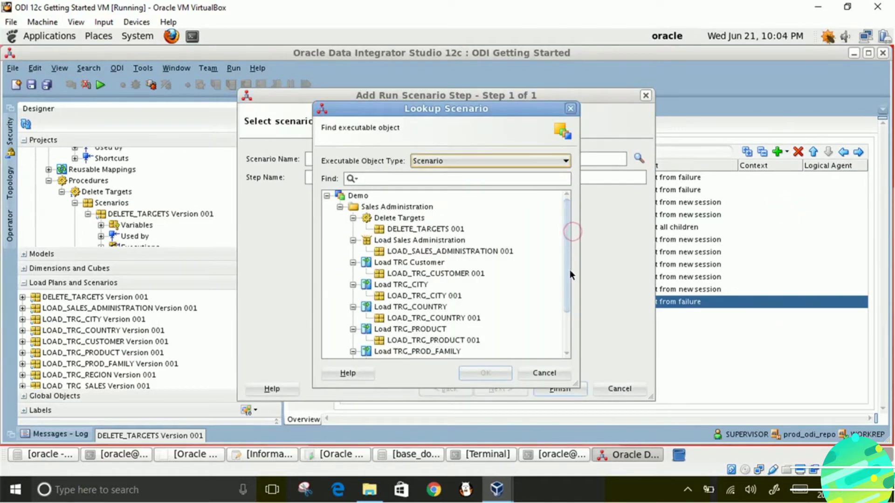
drag(567, 272, 572, 334)
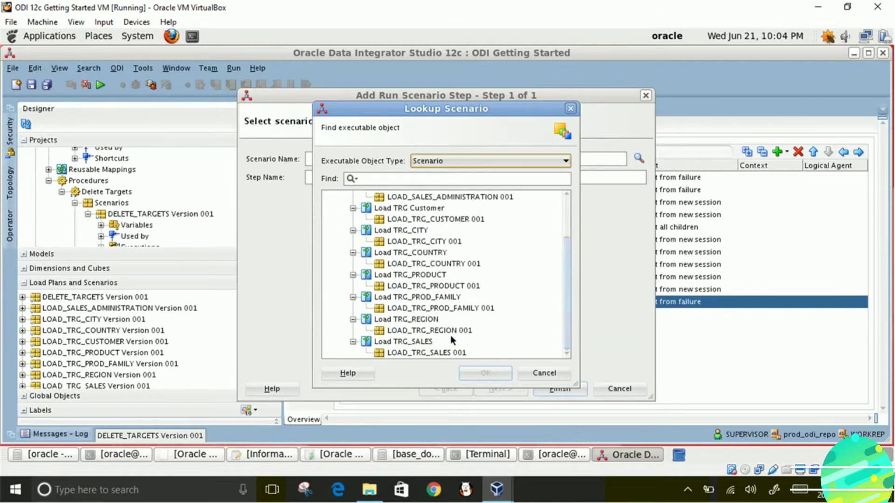
drag(564, 310, 580, 239)
mouse_move(570, 270)
mouse_down()
mouse_move(562, 287)
mouse_move(561, 272)
mouse_up()
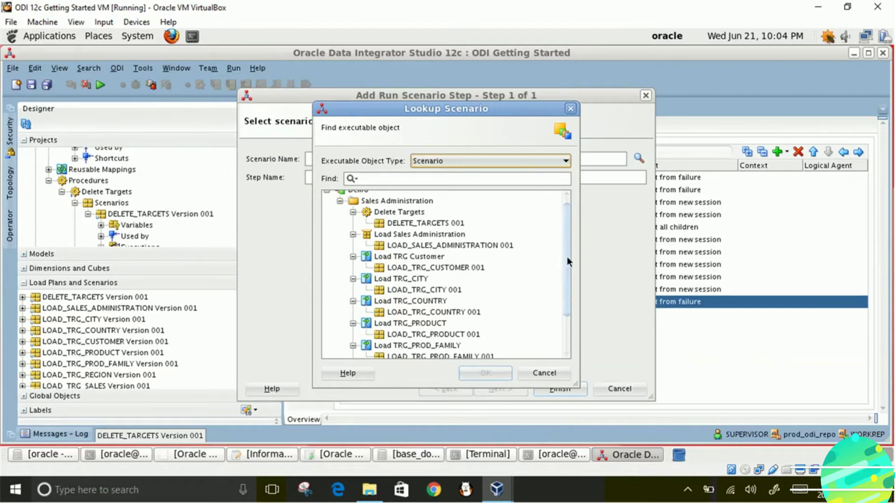
drag(567, 257, 569, 299)
click(421, 353)
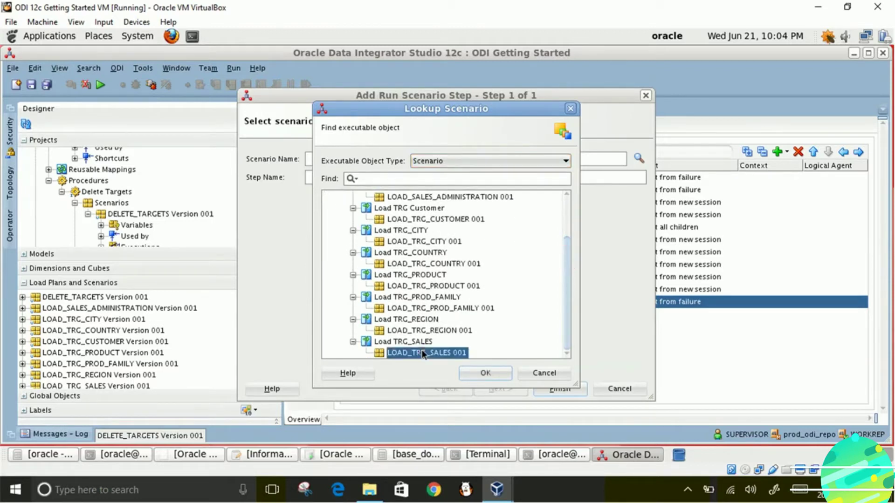
click(481, 376)
click(548, 390)
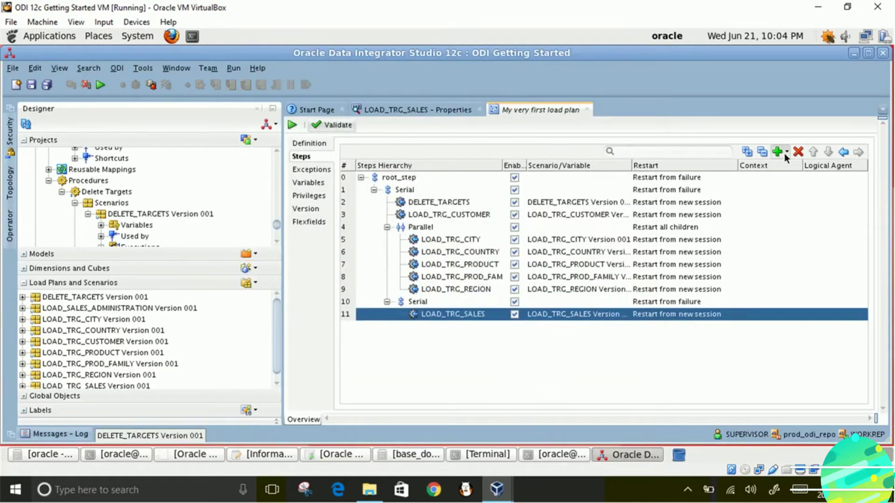
click(445, 302)
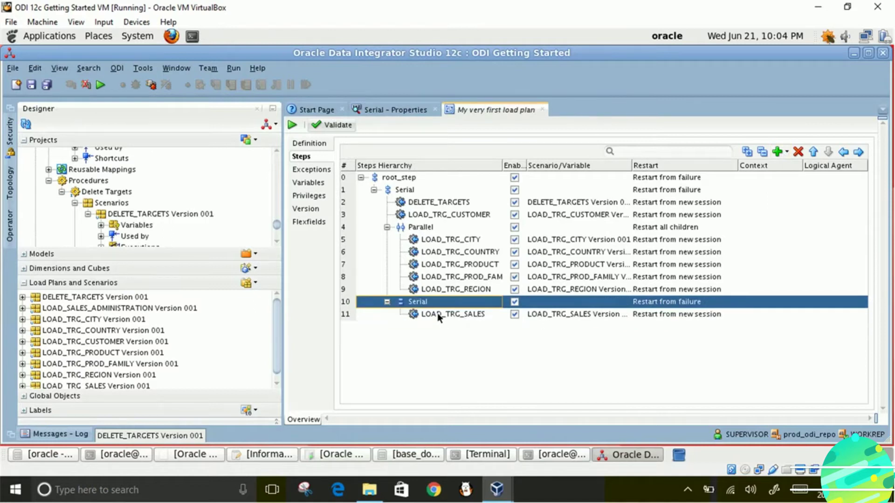
- Save My very first load plan and close its editor tab
click(437, 316)
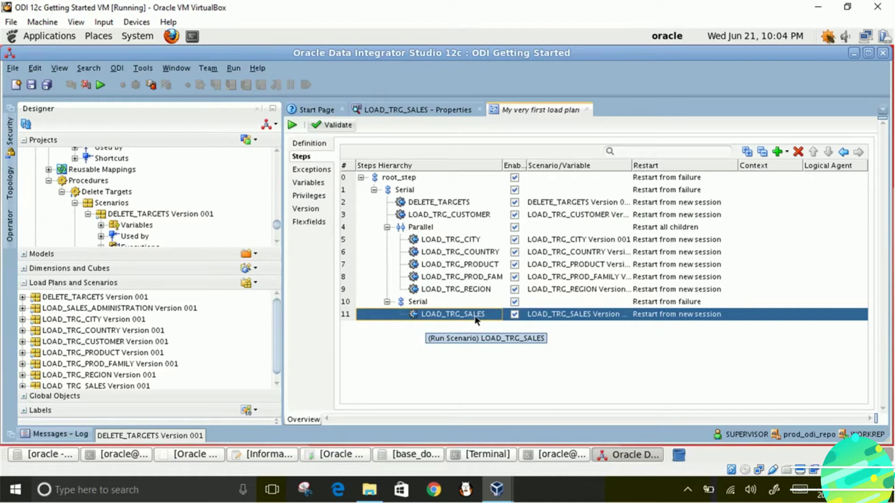
click(32, 85)
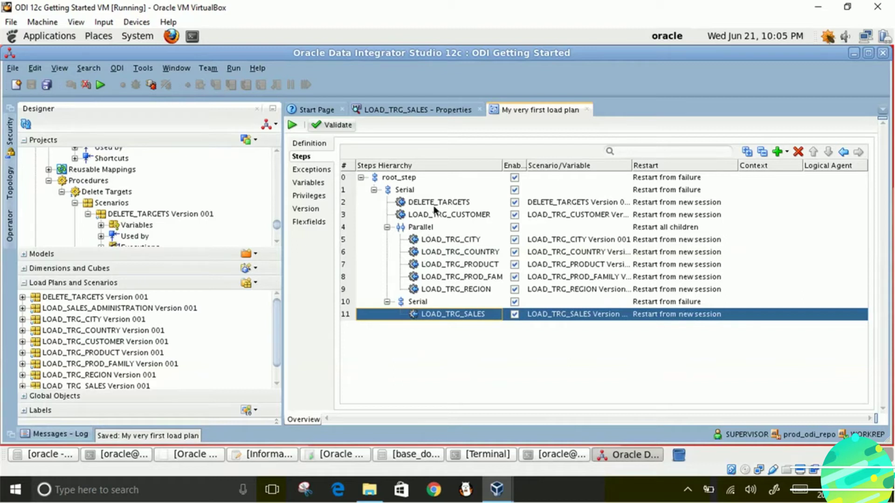
click(587, 110)
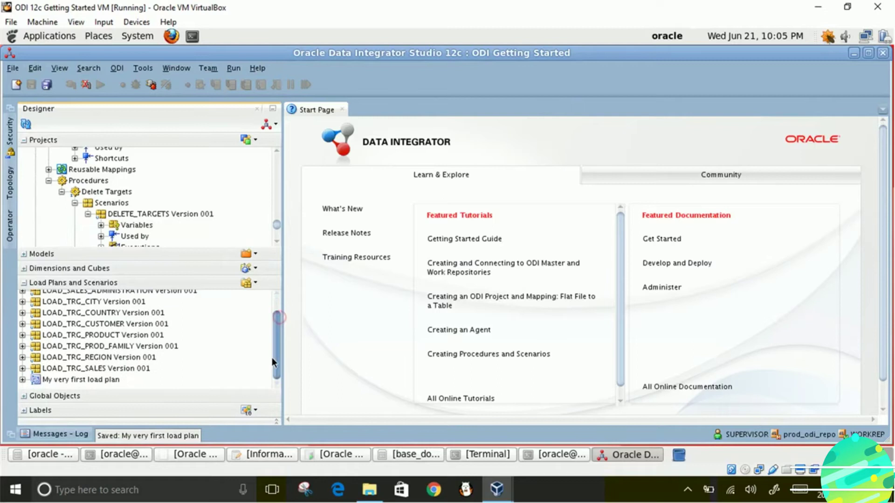
click(54, 380)
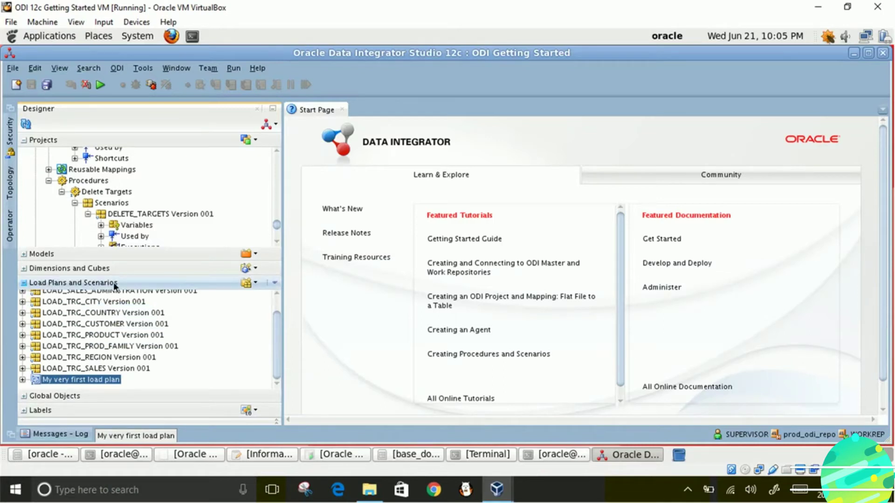
- Reopen My very first load plan and expand Serial, Parallel and the second Serial in Steps
double_click(70, 380)
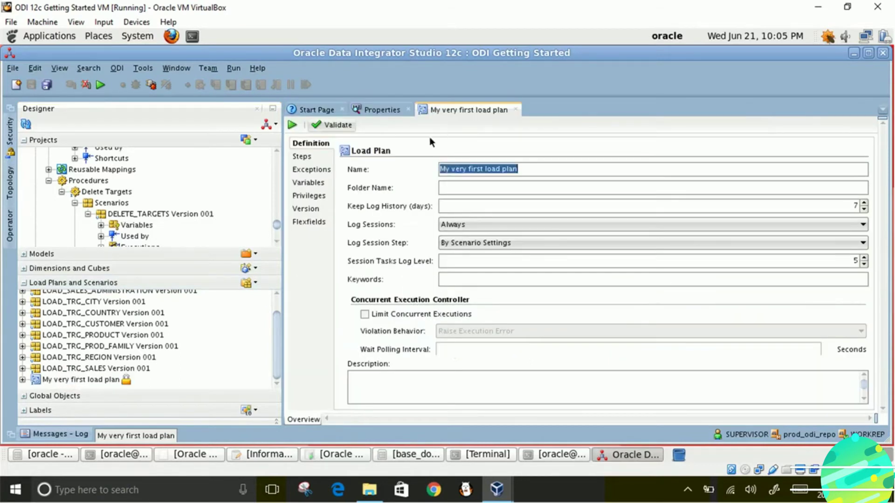
click(302, 157)
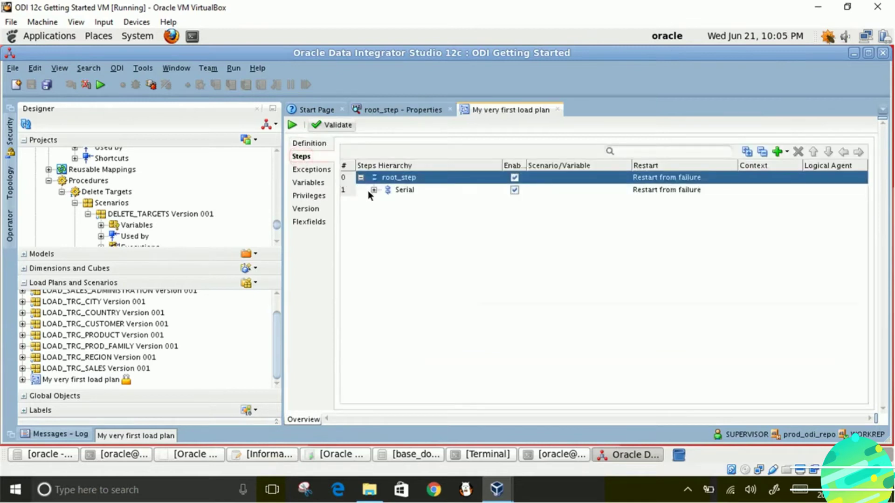
click(373, 191)
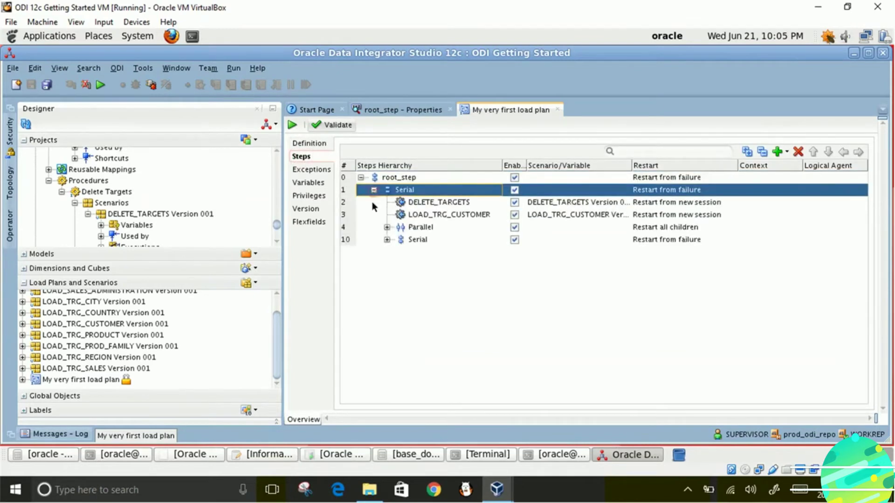
click(387, 227)
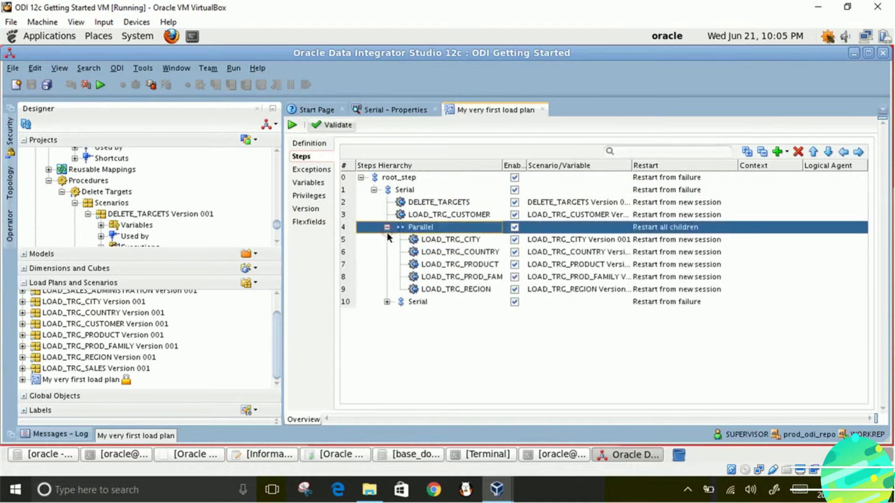
click(387, 302)
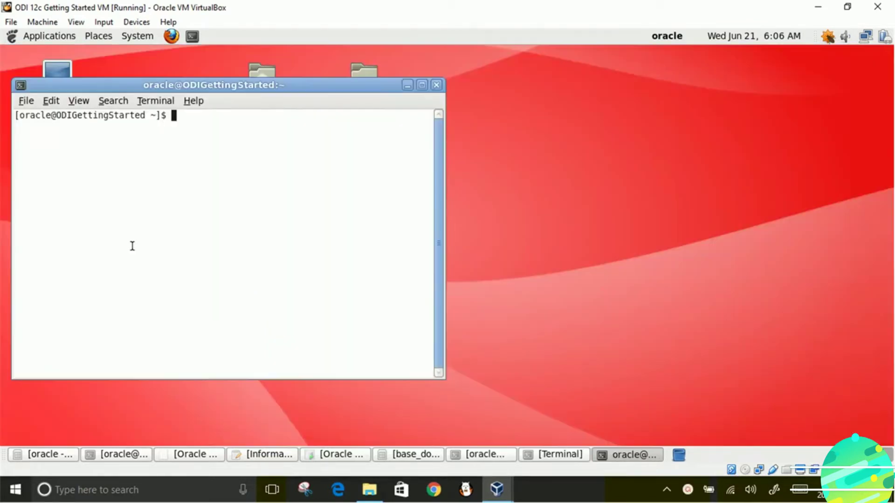
- Move from the home directory into /u01/Middleware, listing contents along the way
text(pwd)
key(Return)
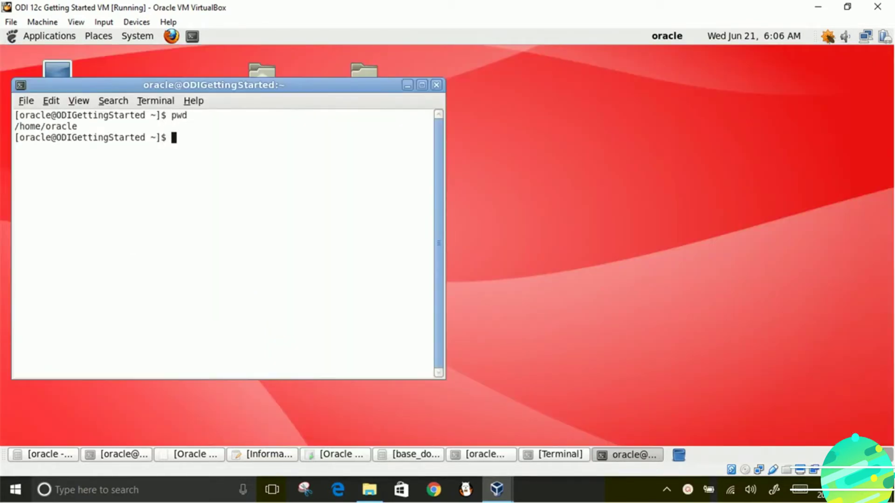
text(cd /u01/)
key(Return)
text(cd)
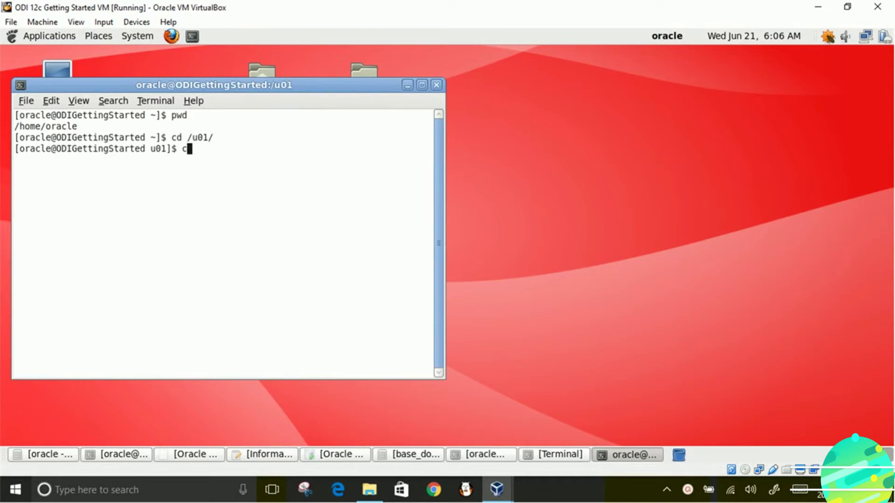
key(BackSpace)
key(BackSpace)
text(ls)
key(Return)
text(cd )
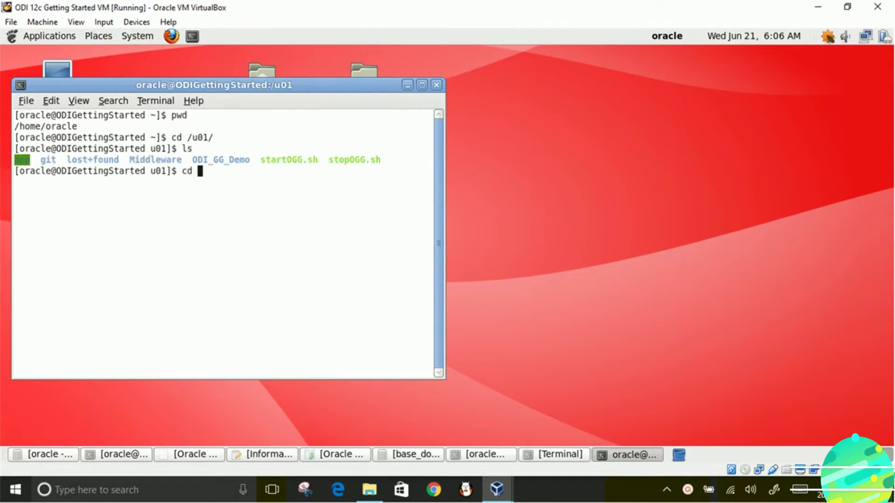
text(Middleware)
key(Return)
text(ls)
key(Return)
- Descend through ODI12c, oracle_common and common into bin, then print the path
text(cd)
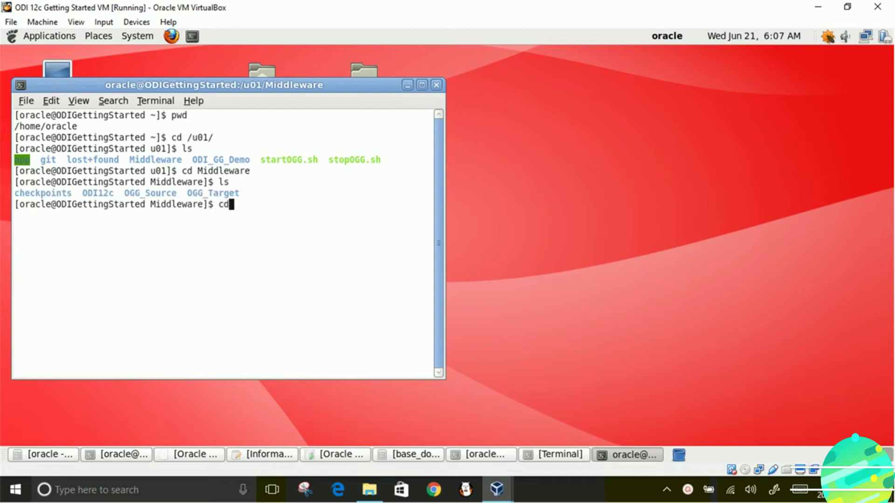
text( ODI12c)
key(Return)
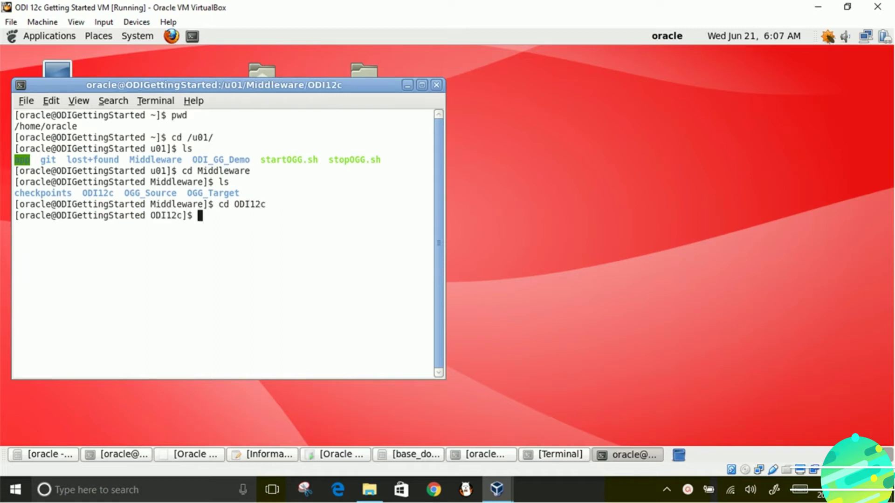
text(ls)
key(Return)
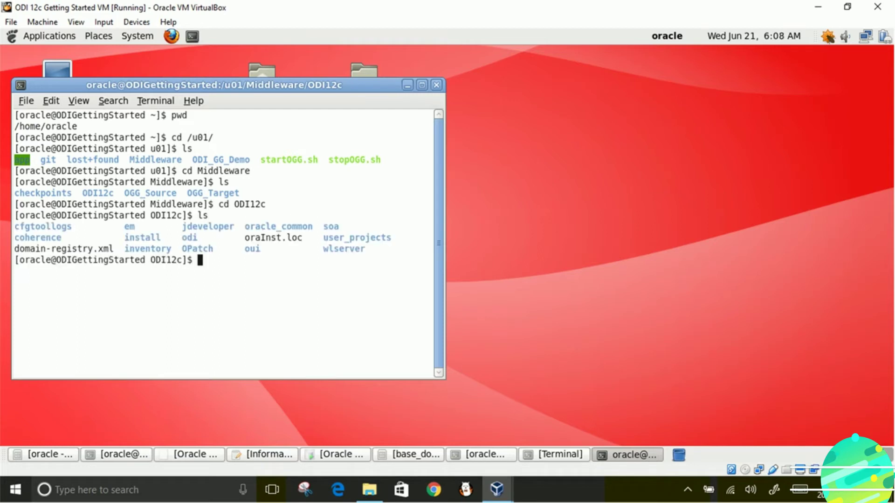
text(cd oracle_com)
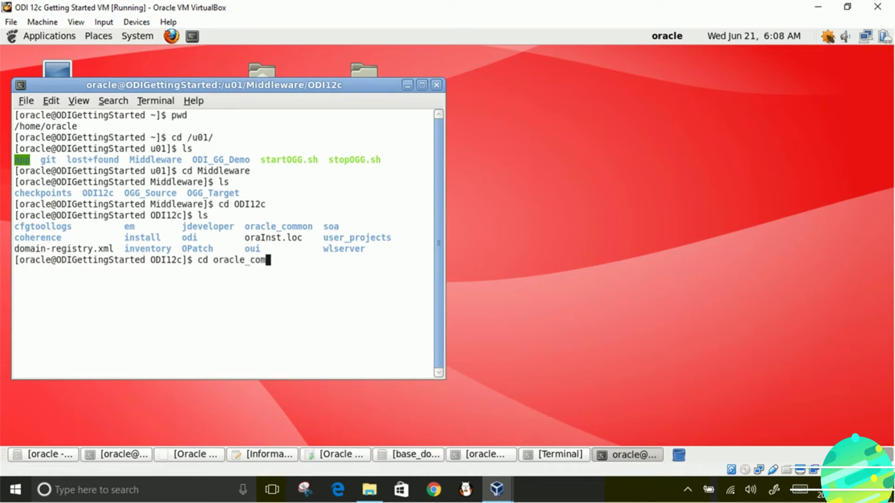
text(mon)
key(Return)
text(ls)
key(Return)
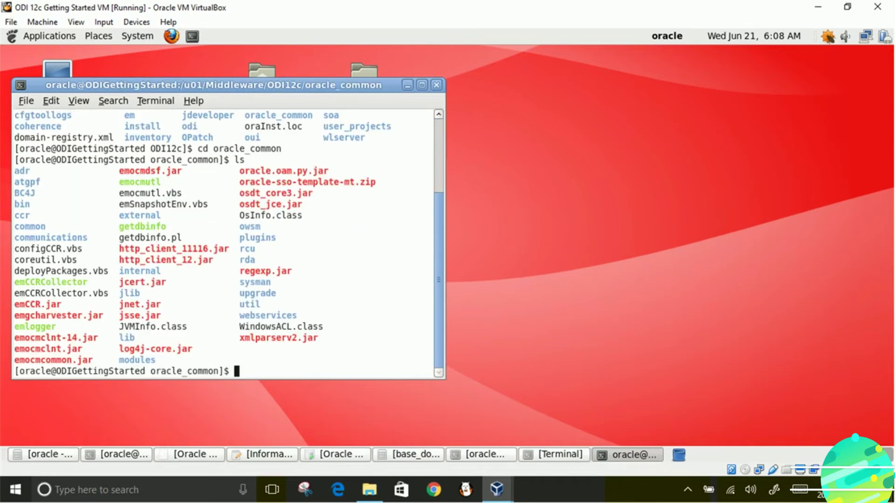
text(cd common)
key(Return)
text(ls)
key(Return)
text(cd bin)
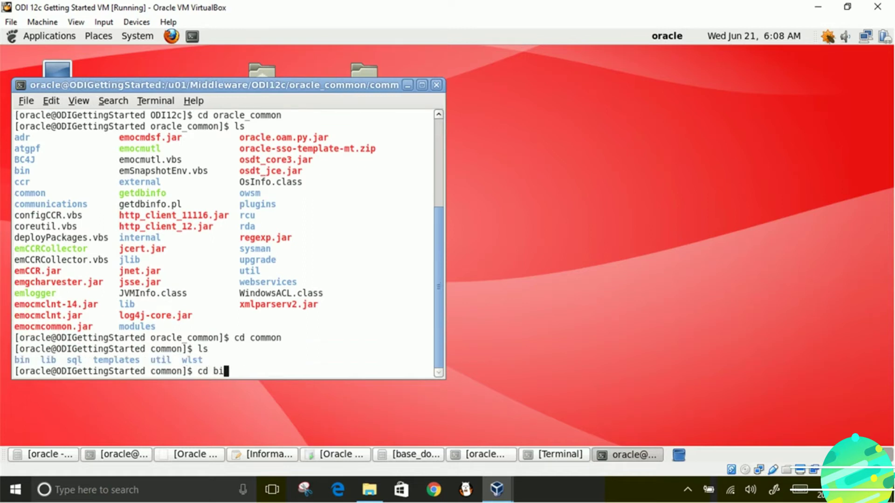
key(Return)
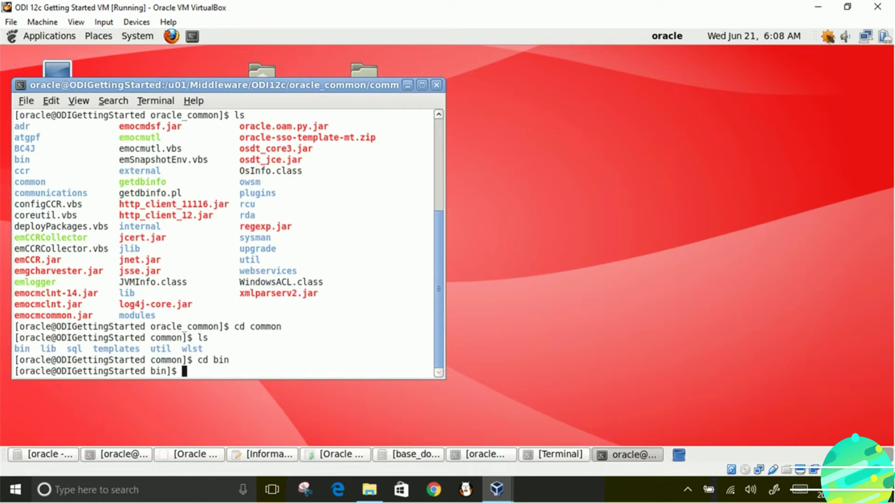
text(pwd)
key(Return)
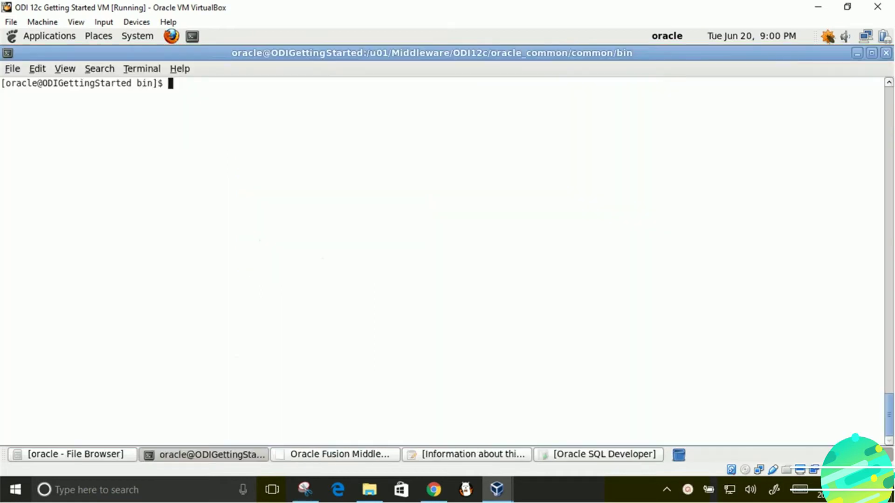
- Confirm the path, list bin, and run ./config.sh to launch the Configuration Wizard
text(pwd)
key(Return)
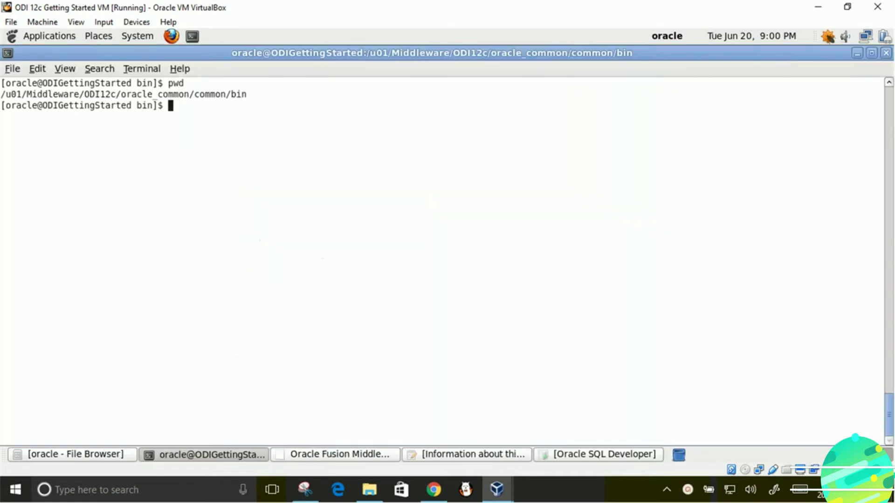
text(ls)
key(Return)
text(./config)
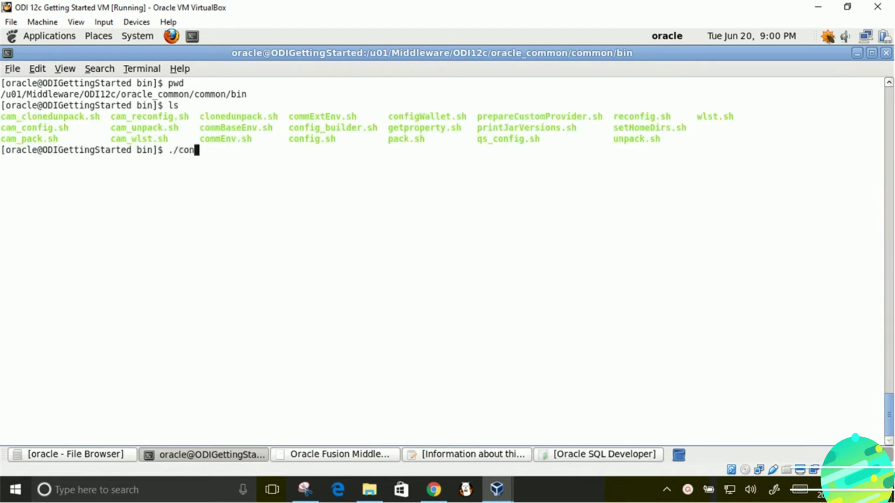
text(.sh)
key(Return)
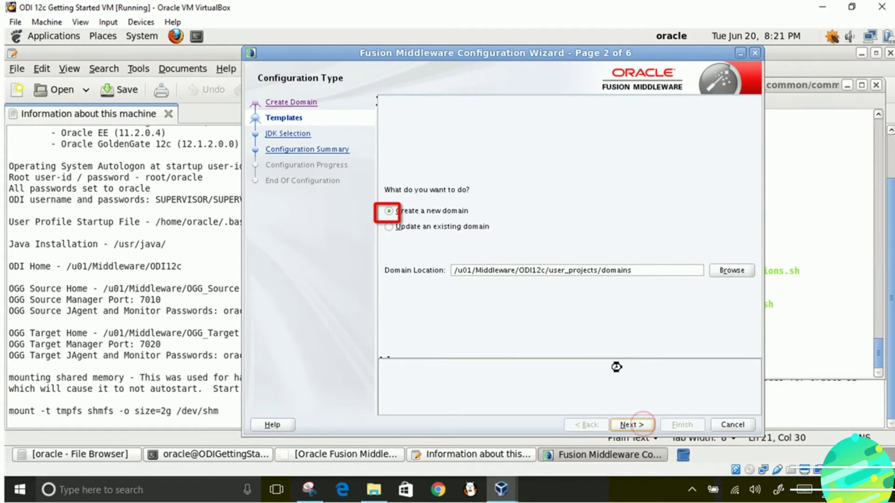
- Select the Oracle Data Integrator - Standalone Agent template and keep the default JDK
click(461, 160)
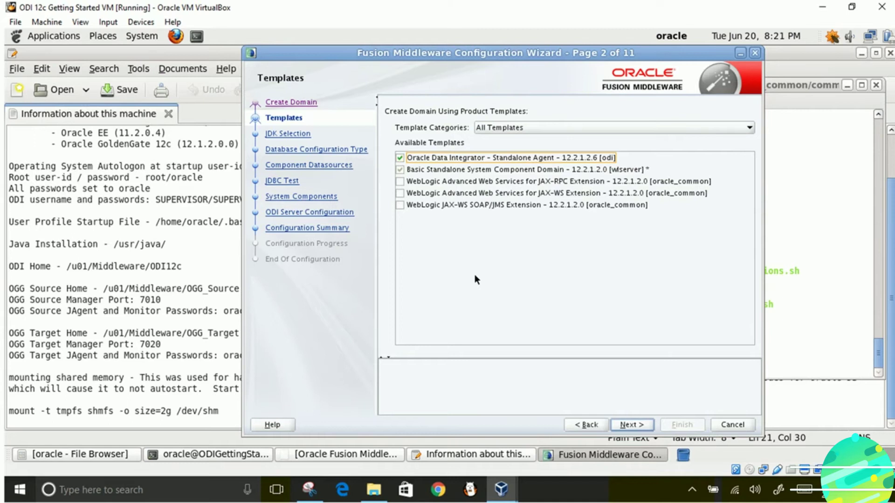
click(621, 425)
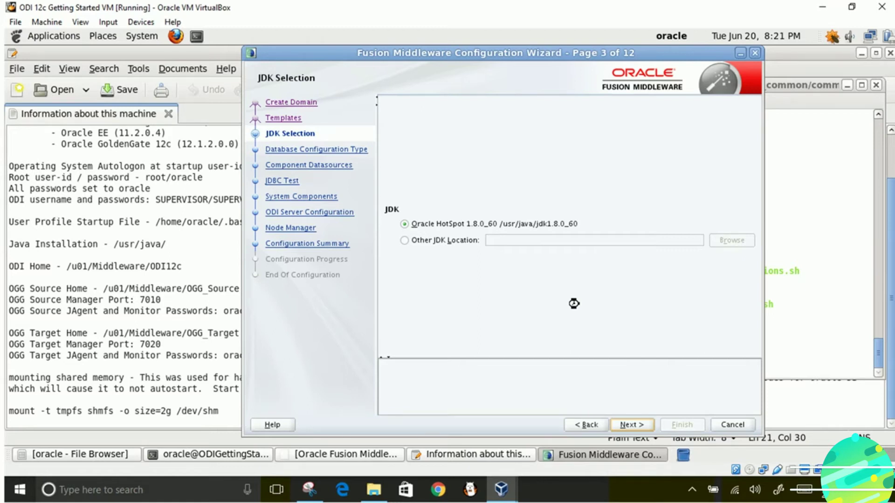
click(628, 425)
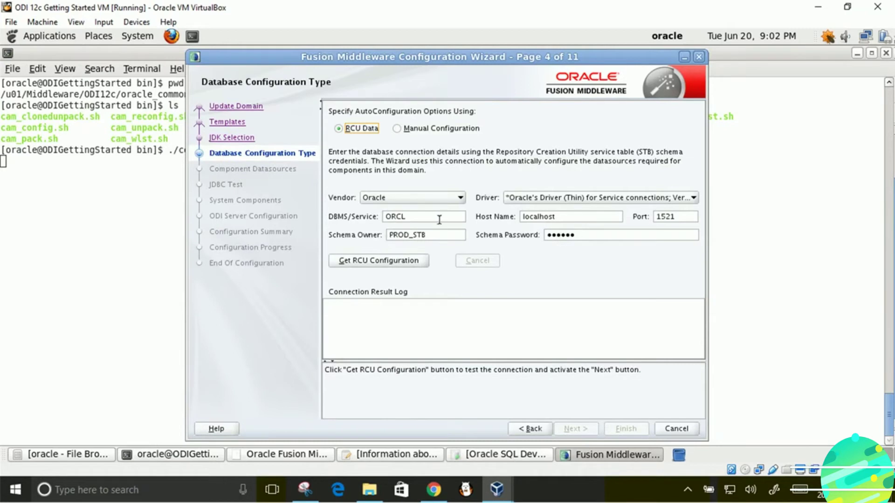
- Get the RCU configuration and accept the datasource and JDBC test pages
click(570, 217)
click(377, 262)
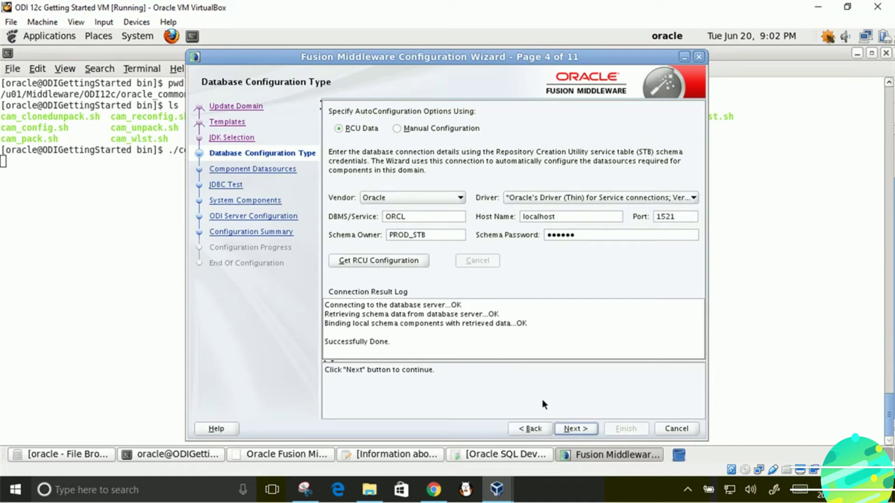
click(564, 427)
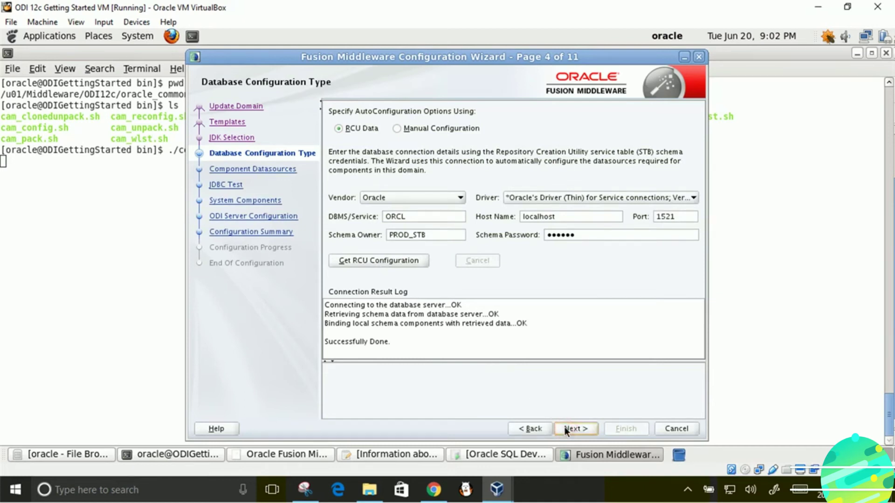
click(564, 427)
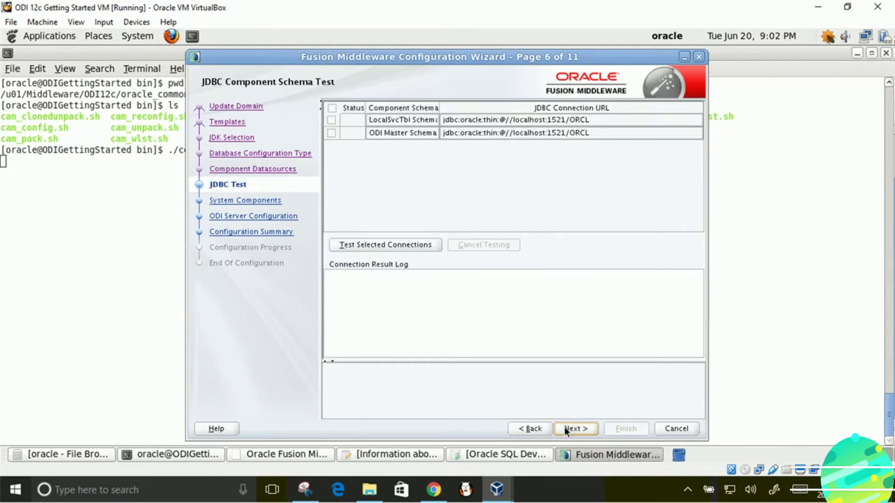
click(564, 427)
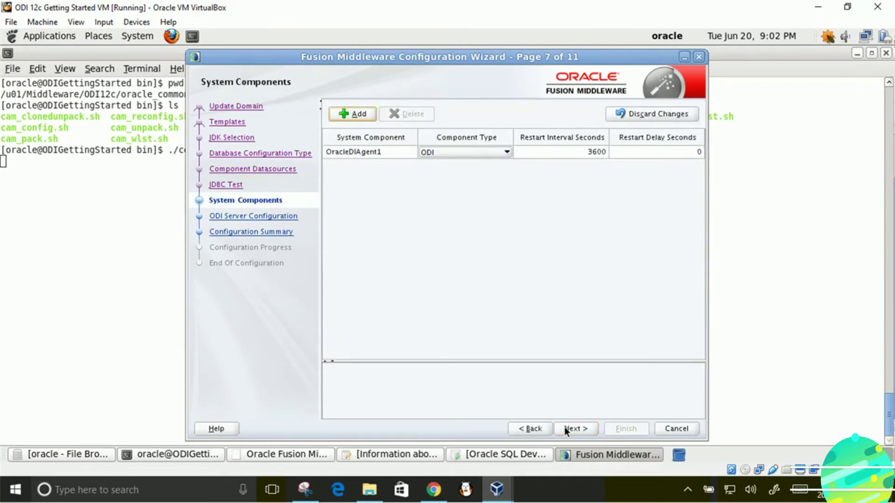
- Review the ODI server supervisor username and password, then advance to the summary
click(564, 427)
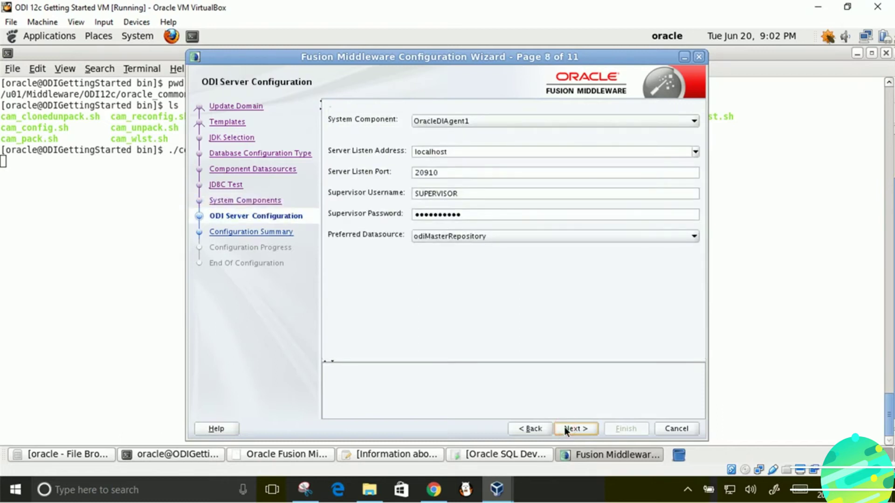
click(469, 193)
click(470, 213)
click(575, 429)
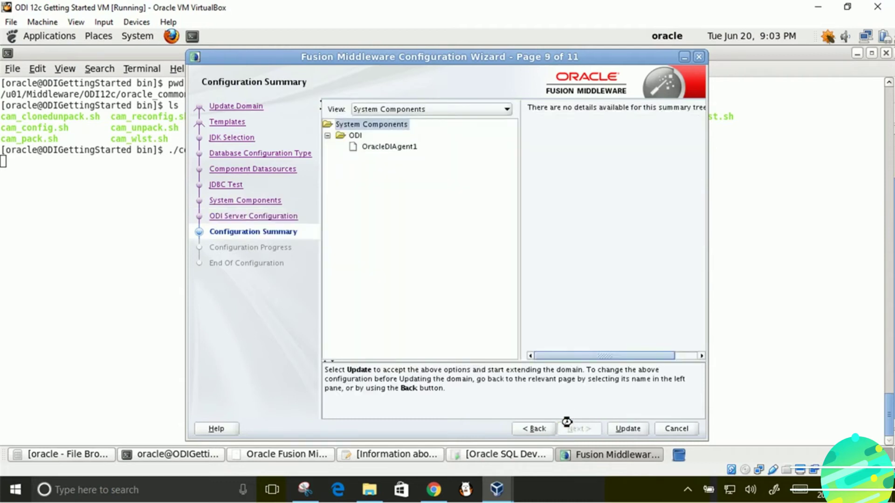
- Review OracleDIAgent1 in the summary, update base_domain, and open the domain folder location
click(616, 429)
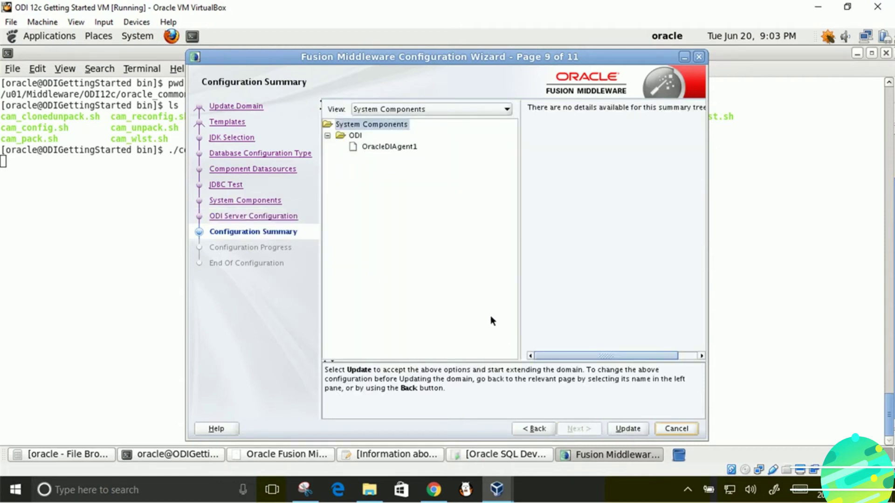
click(401, 147)
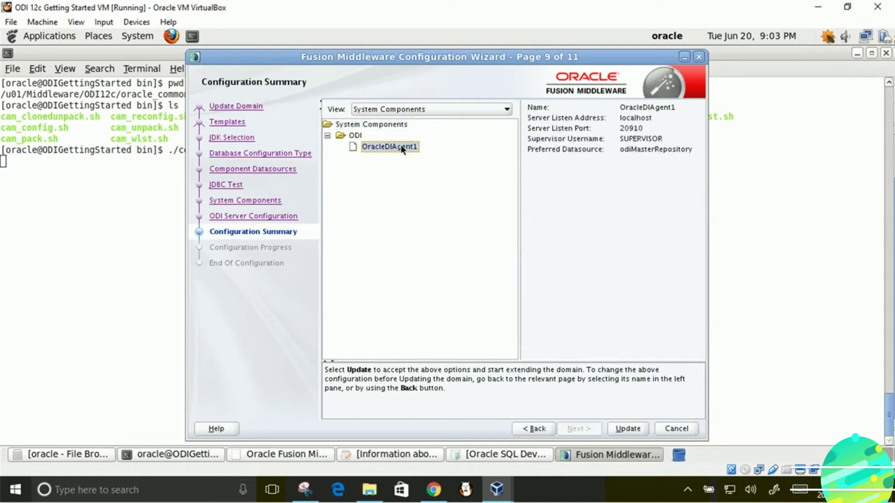
click(626, 429)
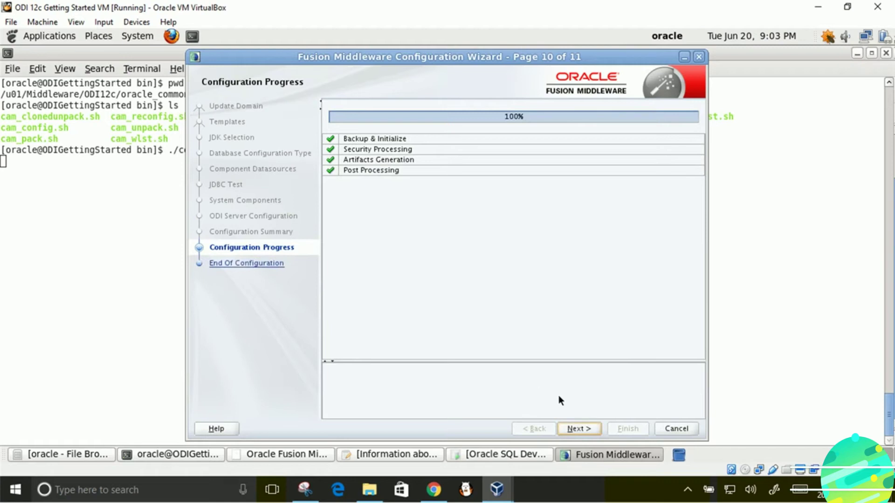
click(582, 430)
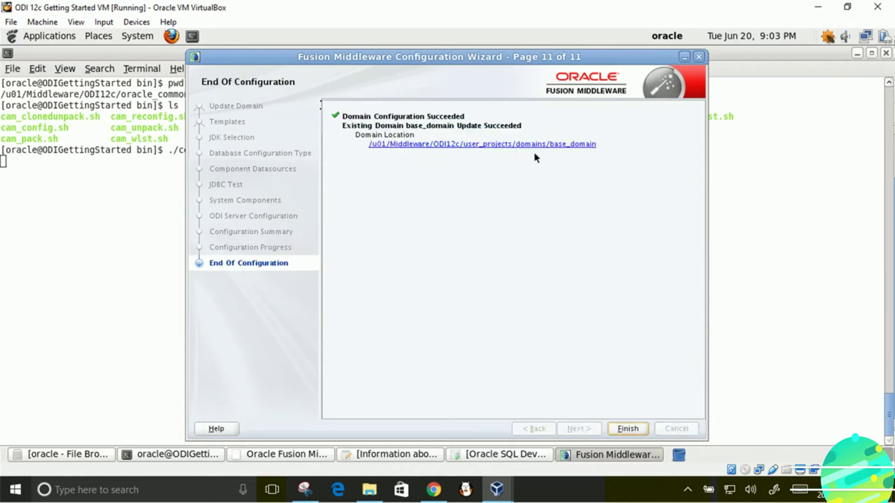
click(480, 145)
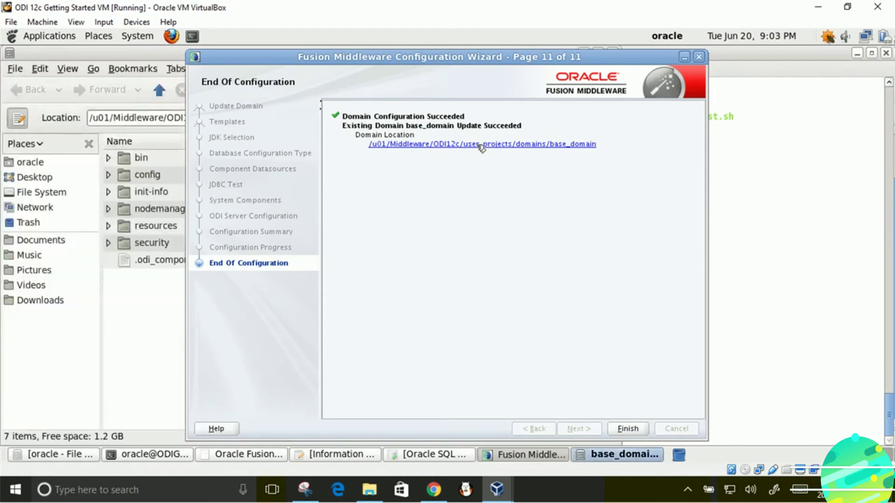
click(128, 328)
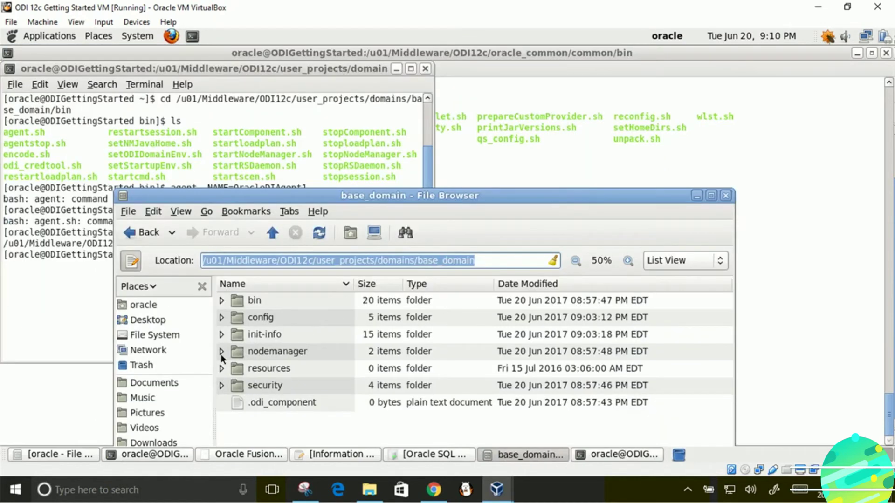
click(223, 302)
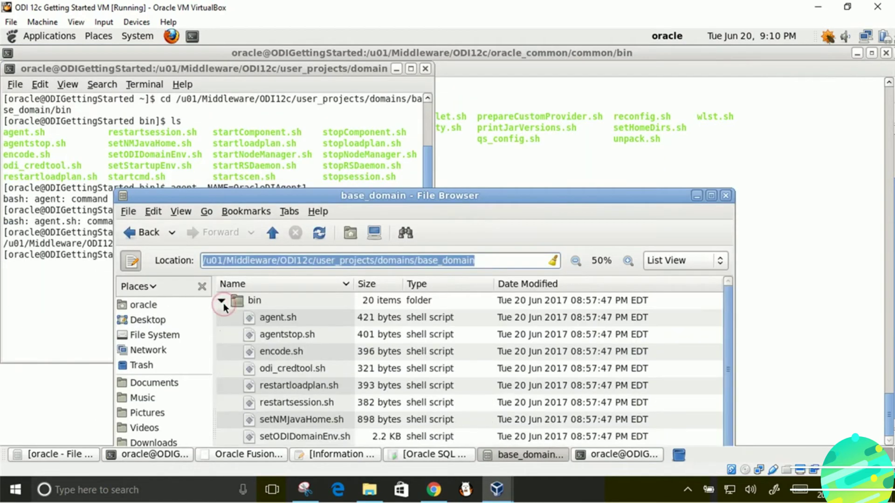
scroll(262, 369, down, 3)
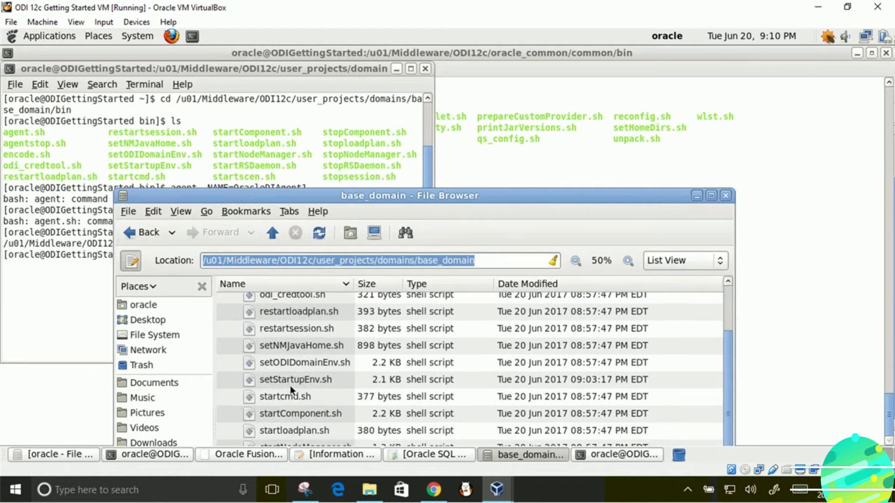
scroll(303, 410, down, 2)
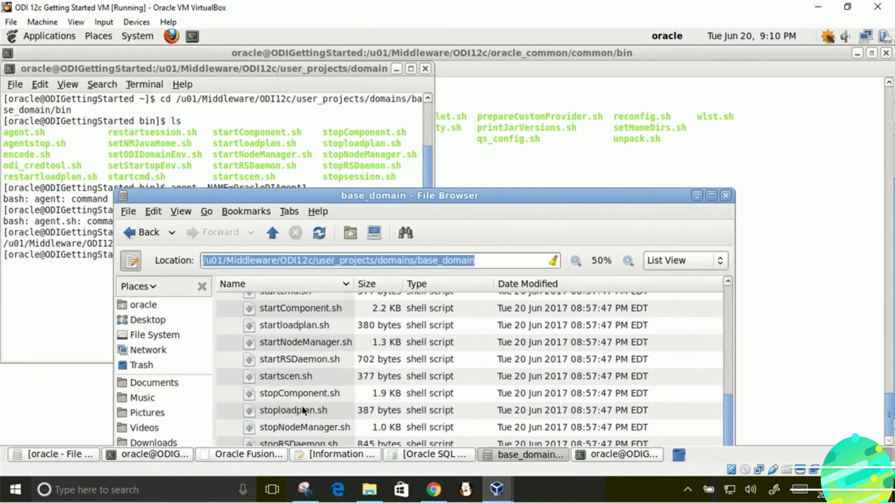
drag(401, 198, 378, 72)
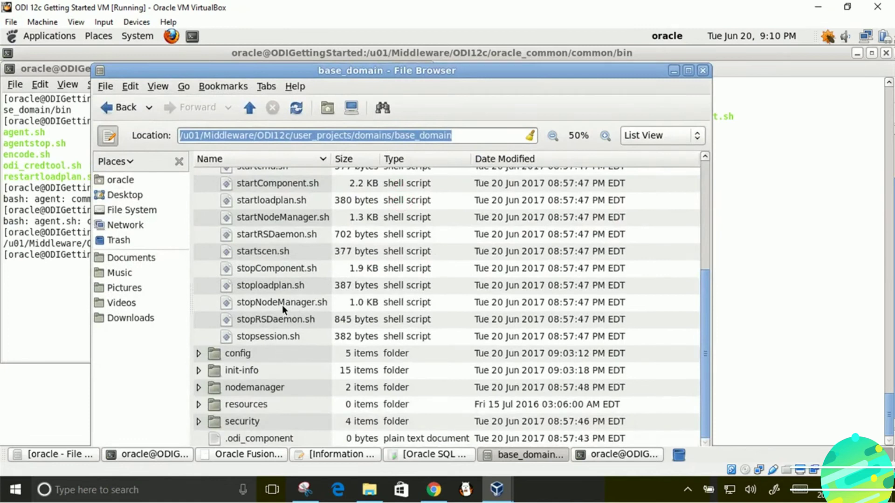
scroll(281, 305, up, 3)
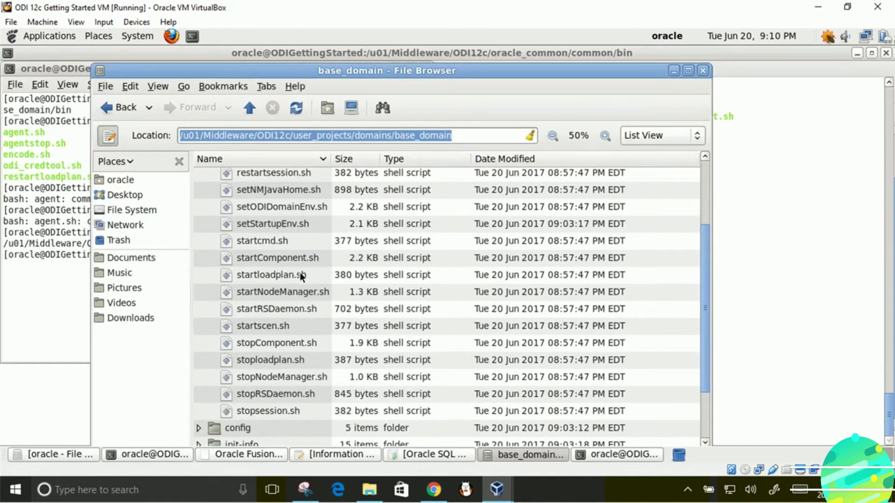
scroll(301, 274, up, 1)
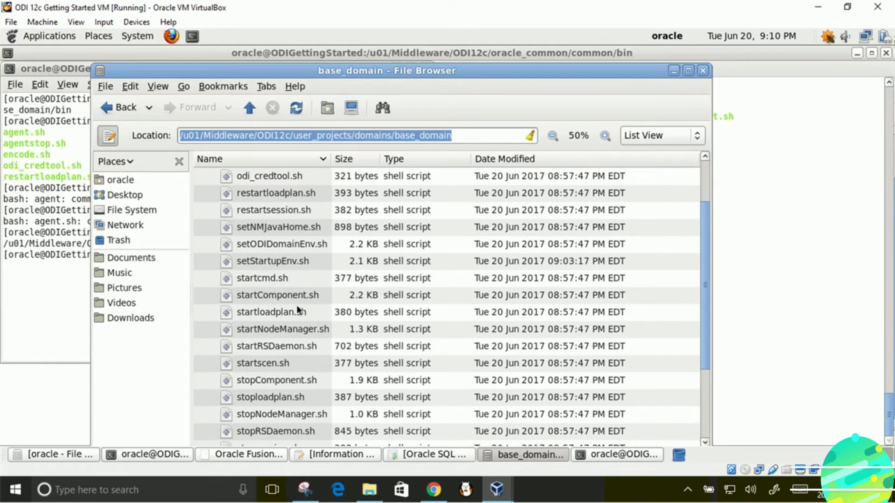
- Run startNodeManager.sh in a terminal to start Node Manager listening on port 5556
click(288, 333)
double_click(288, 333)
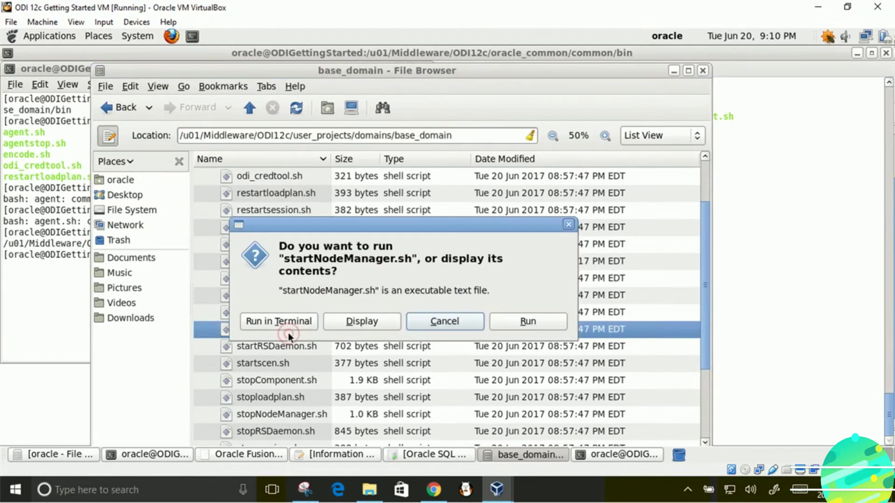
click(299, 322)
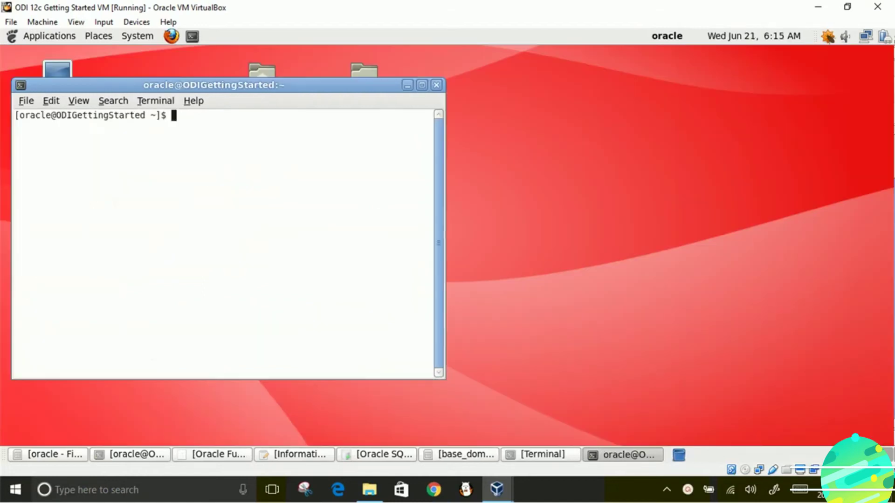
- Navigate from /u01/Middleware into ODI12c/user_projects, listing each folder's contents
text(cd /u01/Mid)
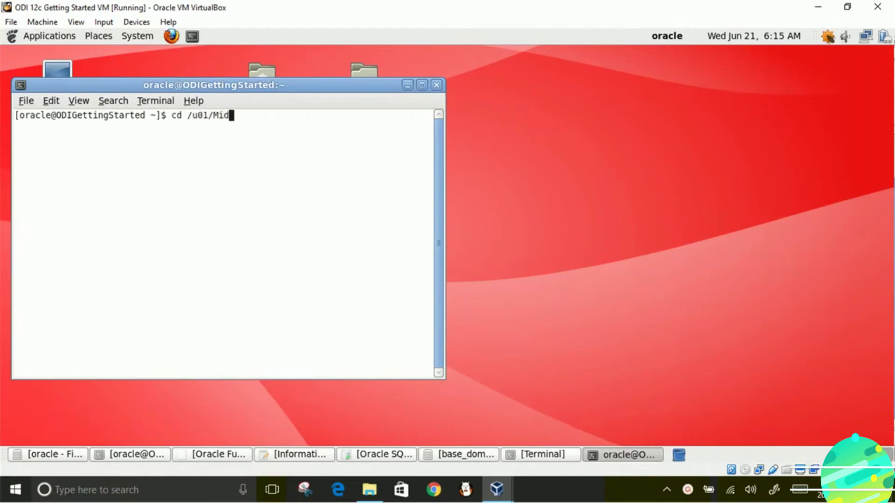
text(dleware/)
key(Return)
text(ls)
key(Return)
text(cd )
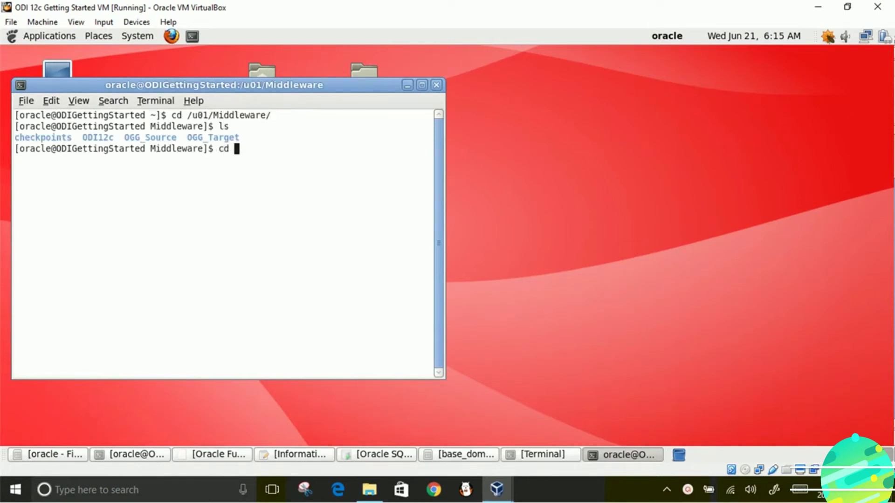
text(ODI12c)
key(Return)
text(ls)
key(Return)
text(cd)
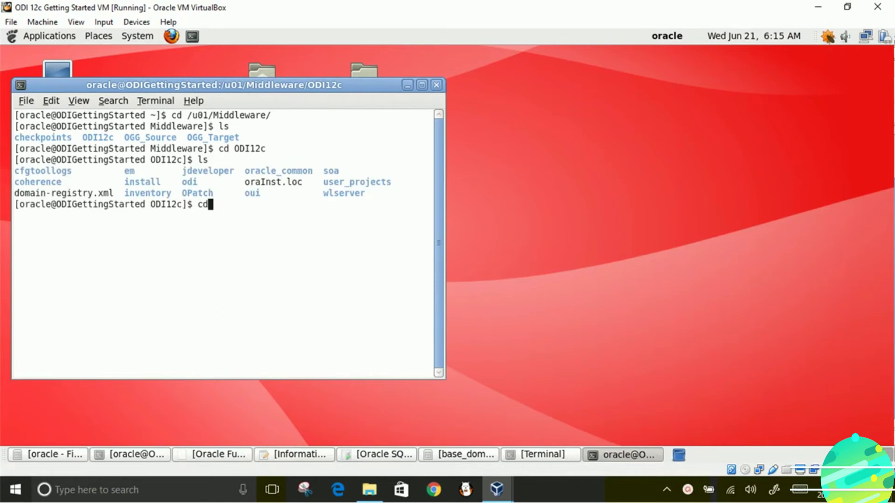
text( user_projects)
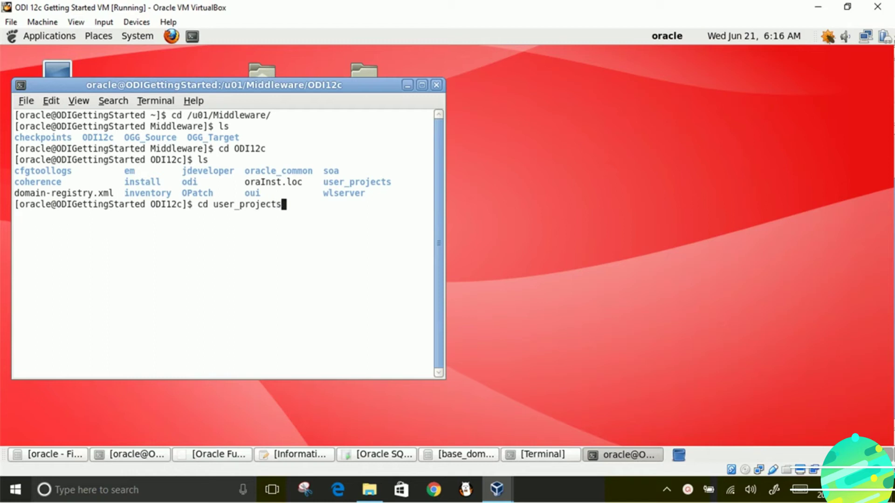
key(Return)
text(ls)
key(Return)
- Continue into domains/base_domain/bin, list its agent scripts, and clear the screen
text(cd domains)
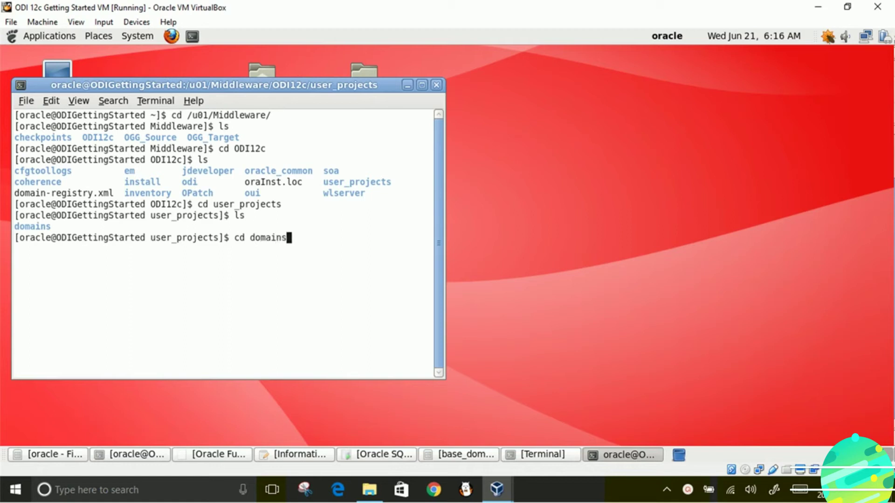
key(Return)
text(ls)
key(Return)
text(c)
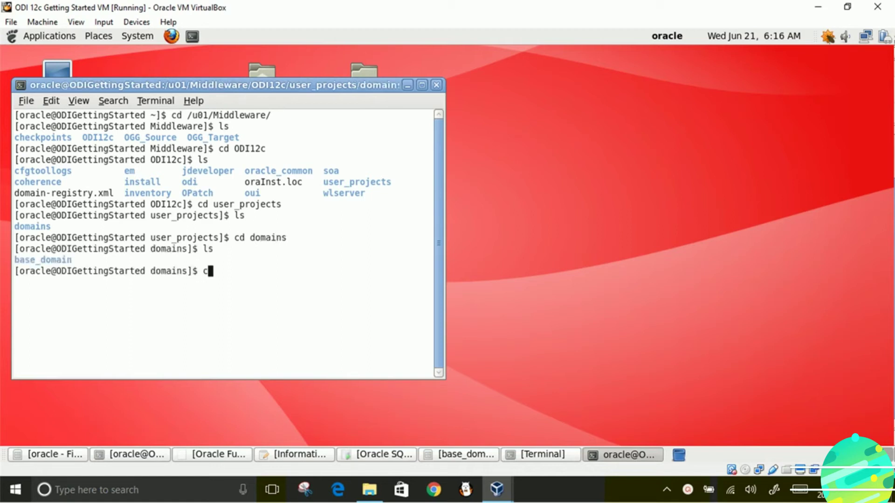
text(d base_domain)
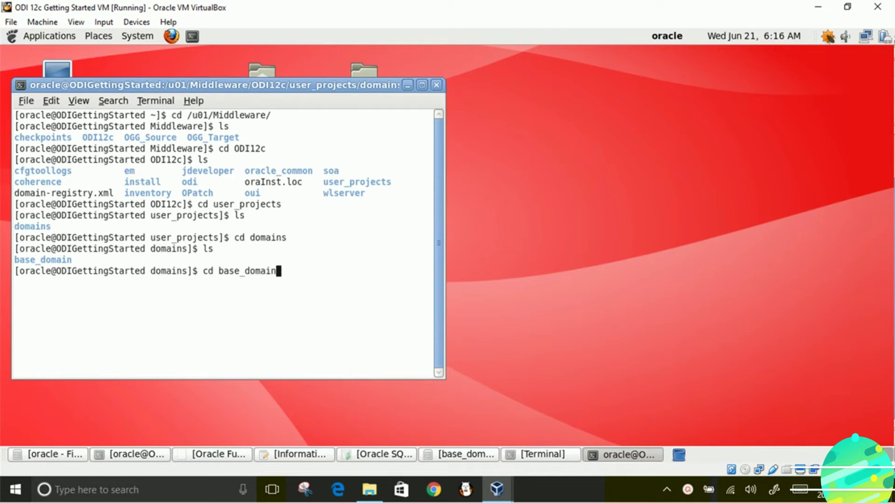
key(Return)
text(ls)
key(Return)
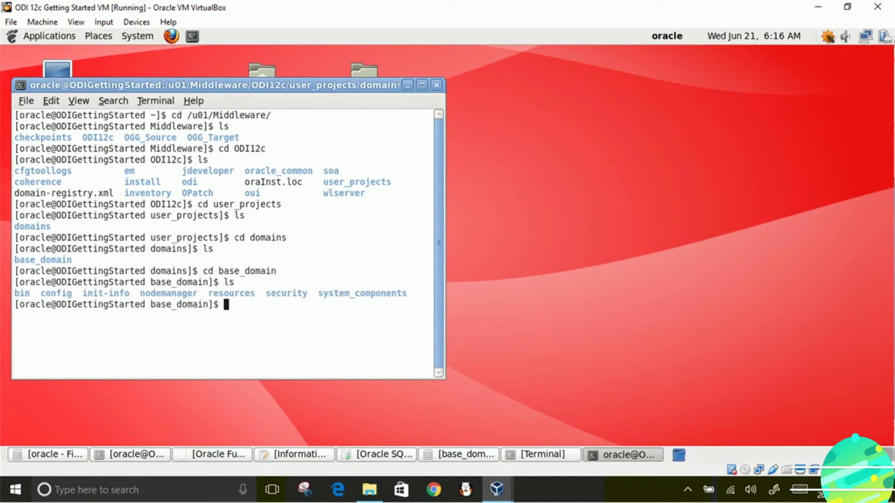
text(cd bin)
key(Return)
text(ls)
key(Return)
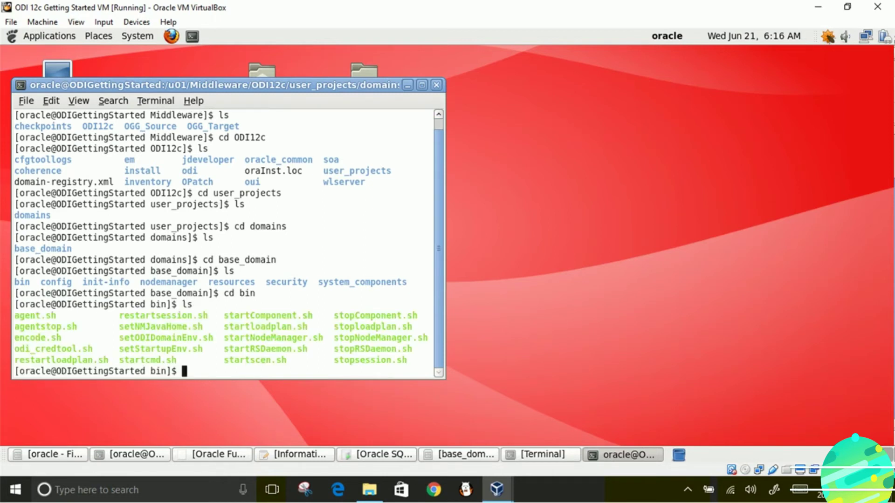
text(clear)
key(Return)
- Start agent OracleDIAgent1 with ./agent.sh -NAME=OracleDIAgent1, then launch ODI 12c Studio
text(ls)
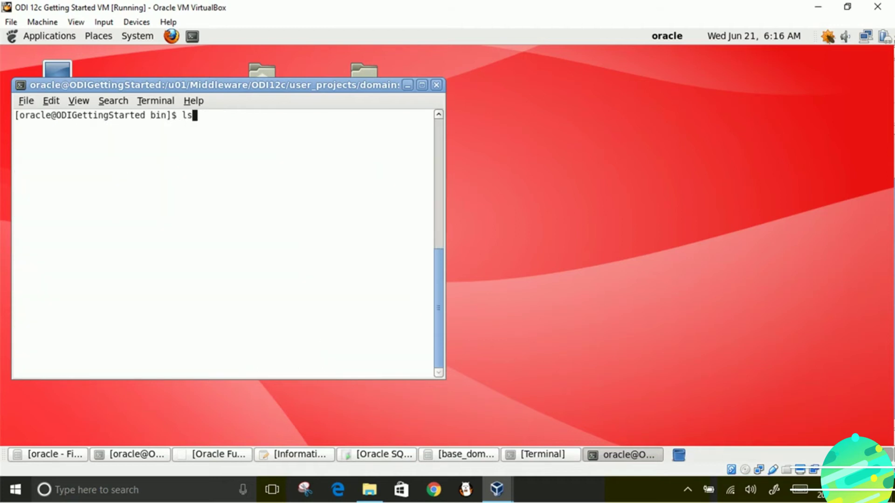
key(Return)
text(.)
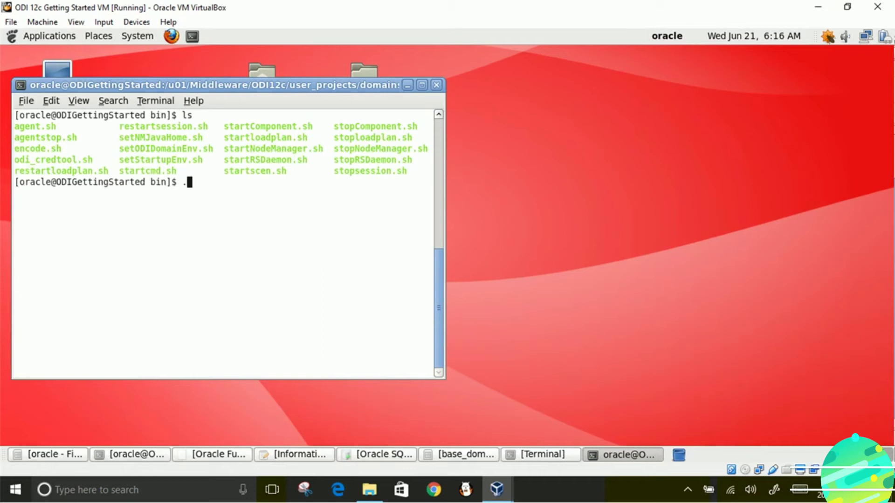
text(/agent.sh -NAME=)
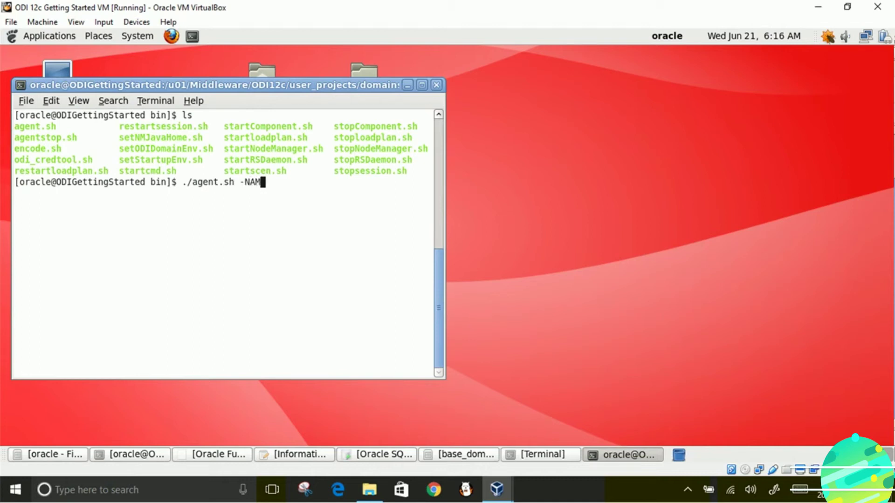
text(OracleDIAgent1)
key(Return)
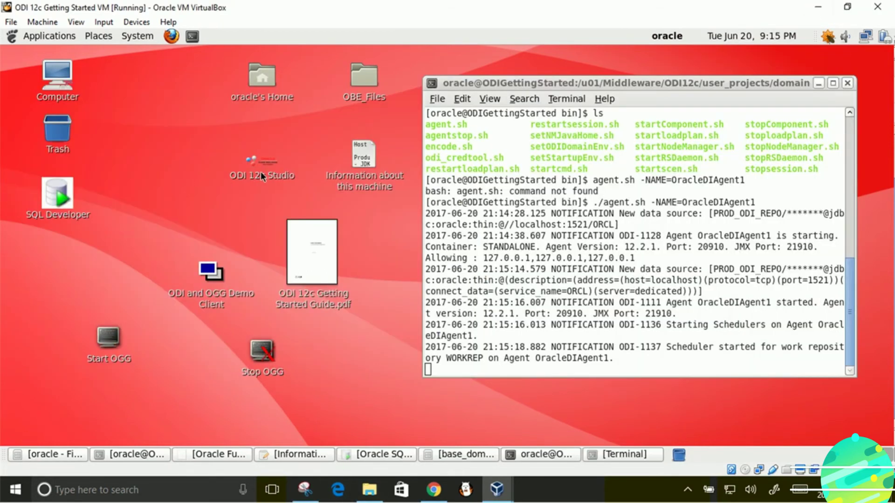
click(261, 172)
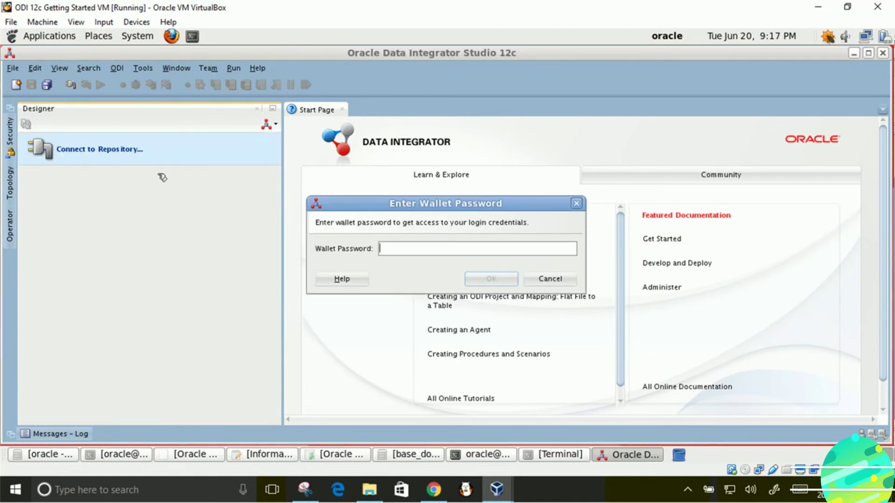
- Enter the wallet password and log in to the ODI Getting Started repository
text(welcome1)
click(492, 280)
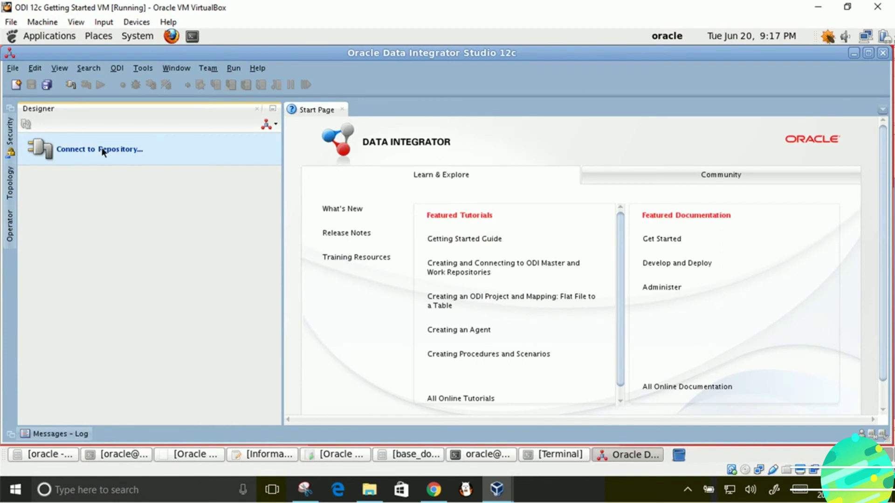
click(131, 150)
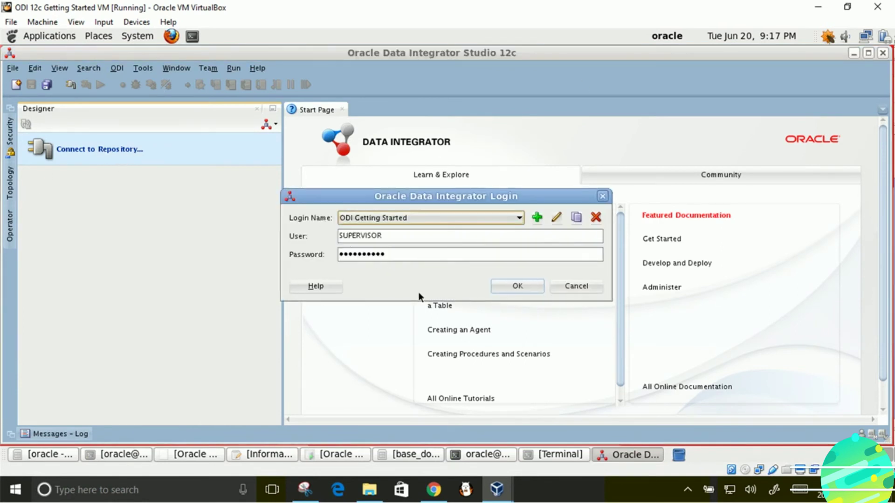
click(518, 286)
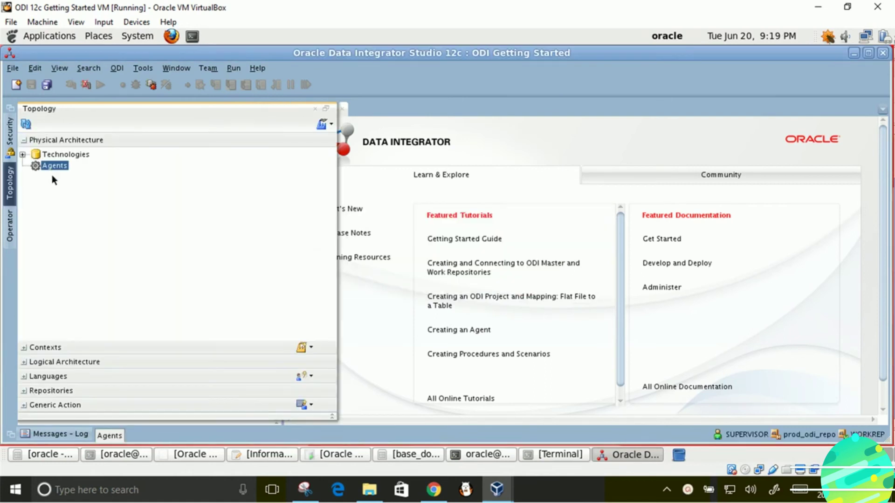
- Create physical agent OracleDIAgent1, save it, and confirm its connection test succeeds
click(60, 172)
right_click(59, 169)
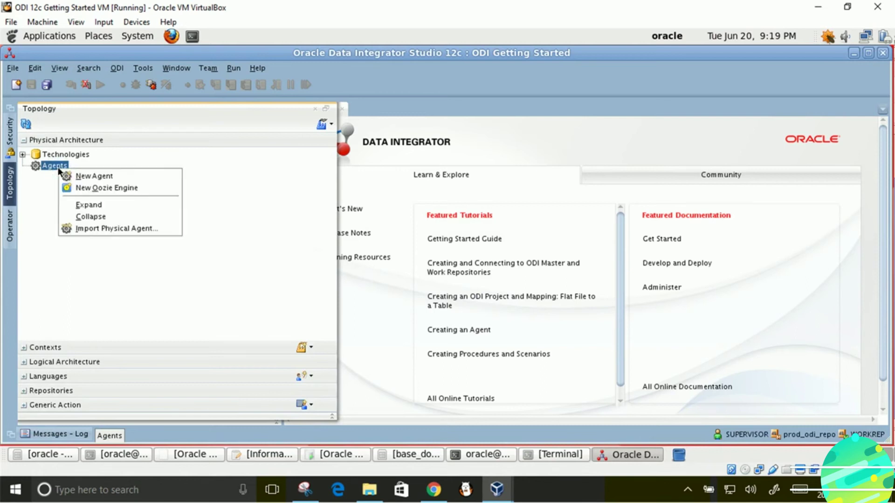
click(86, 180)
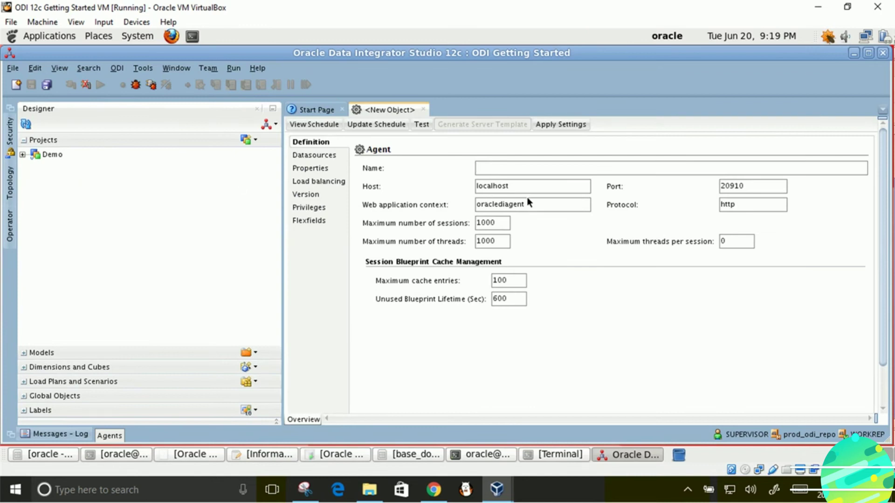
text(Or)
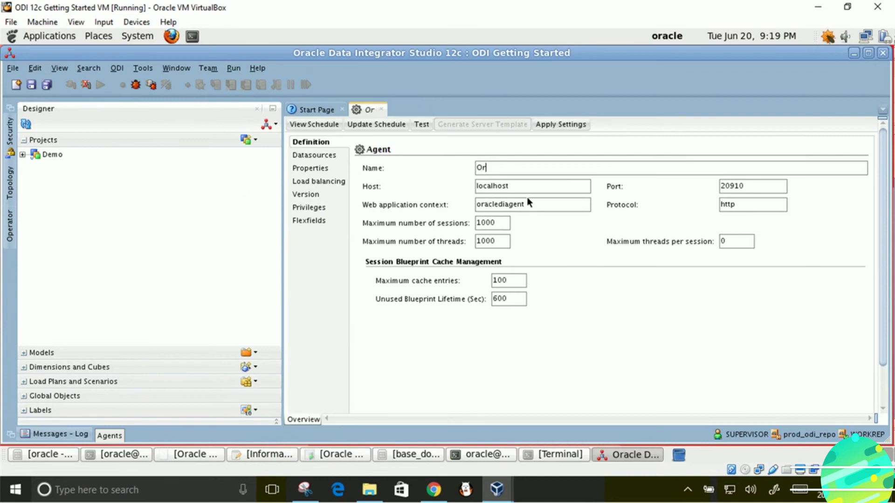
text(acleDI)
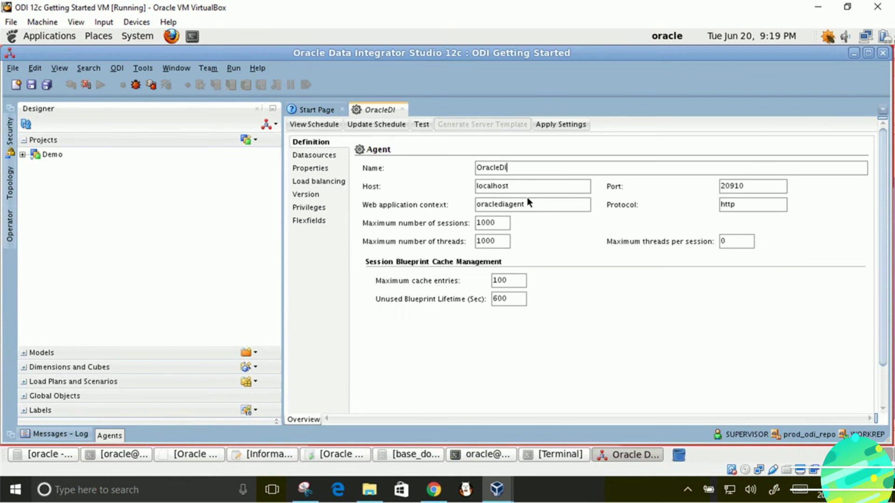
text(Agent1)
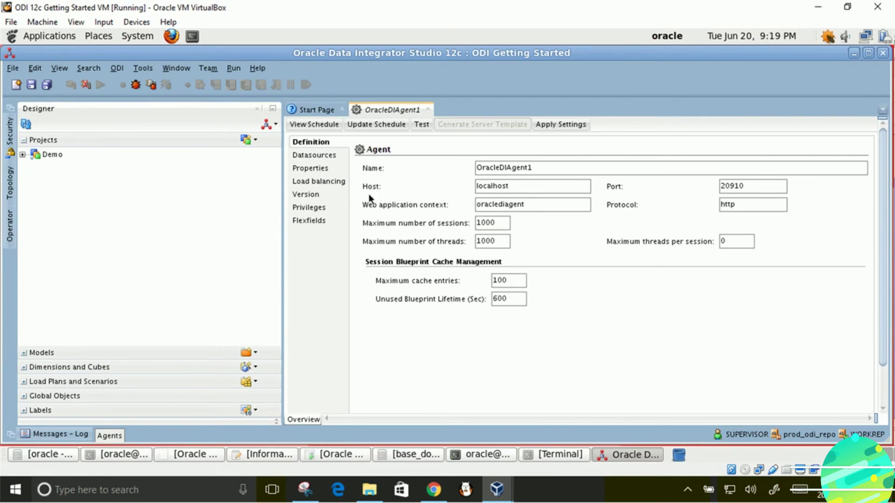
click(423, 124)
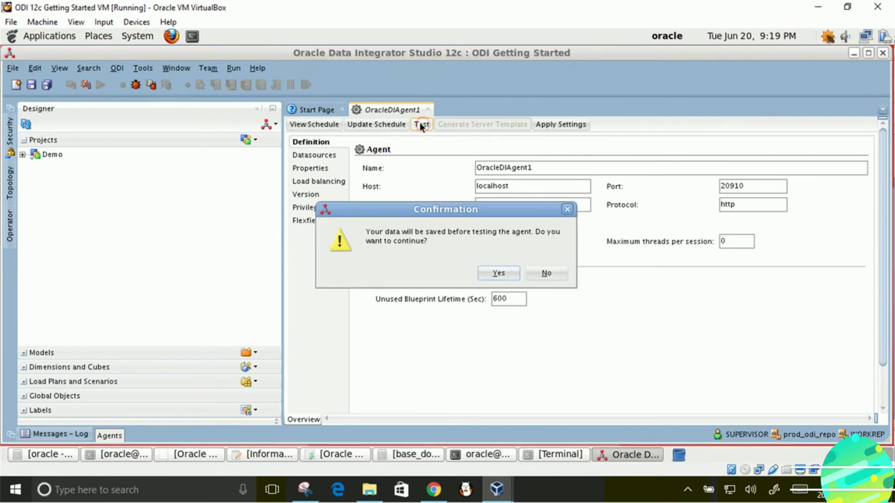
click(495, 273)
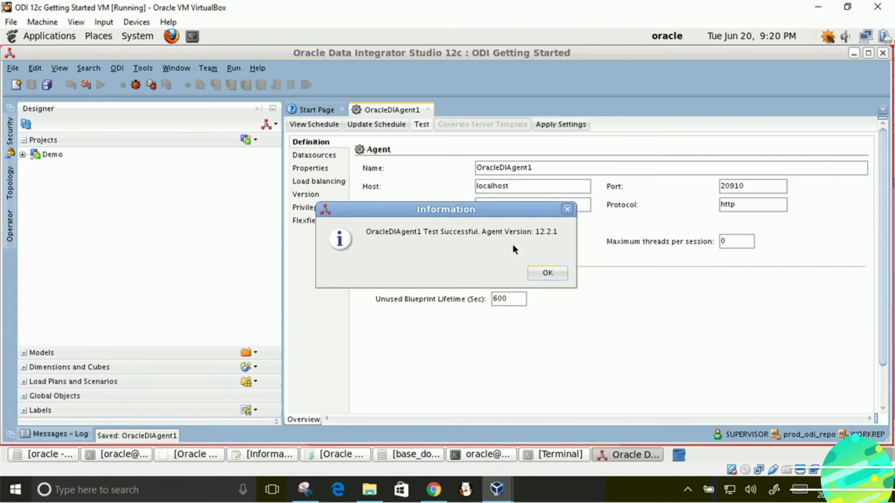
click(541, 273)
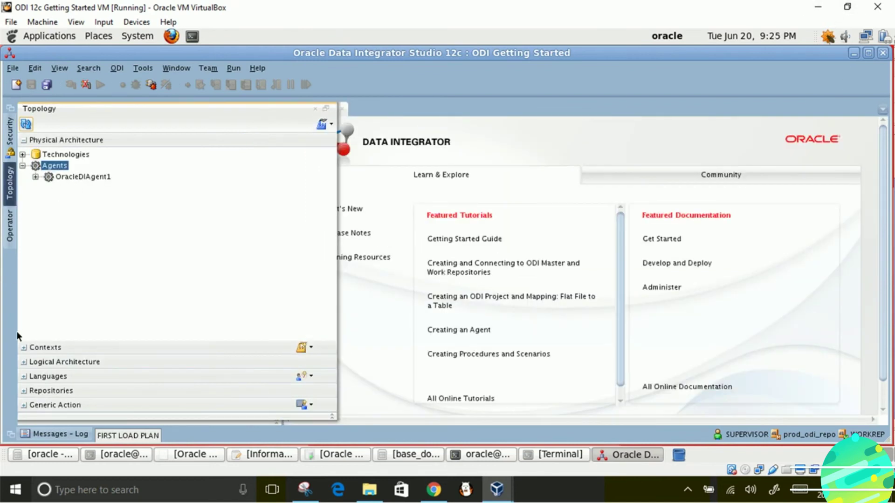
- Create logical agent OracleDIAgent1 mapped to physical OracleDIAgent1 in Global, save, and close it
click(26, 363)
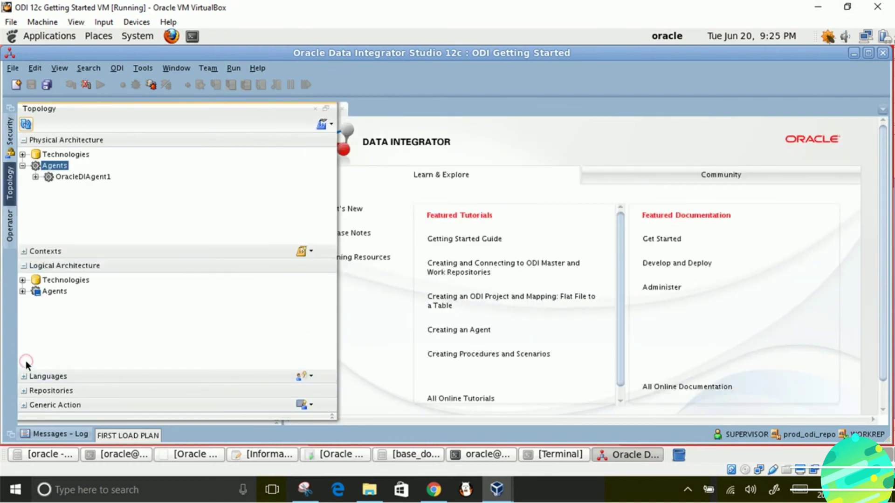
click(26, 293)
click(21, 292)
right_click(54, 295)
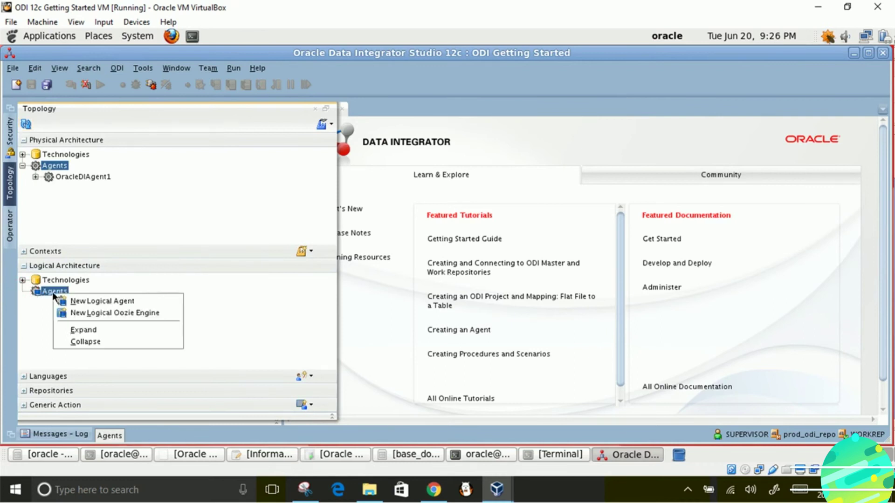
click(85, 302)
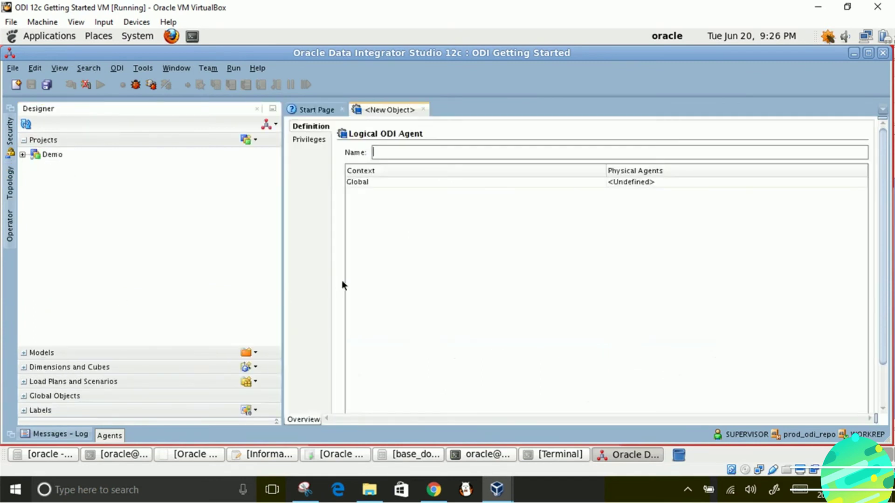
text(OracleD)
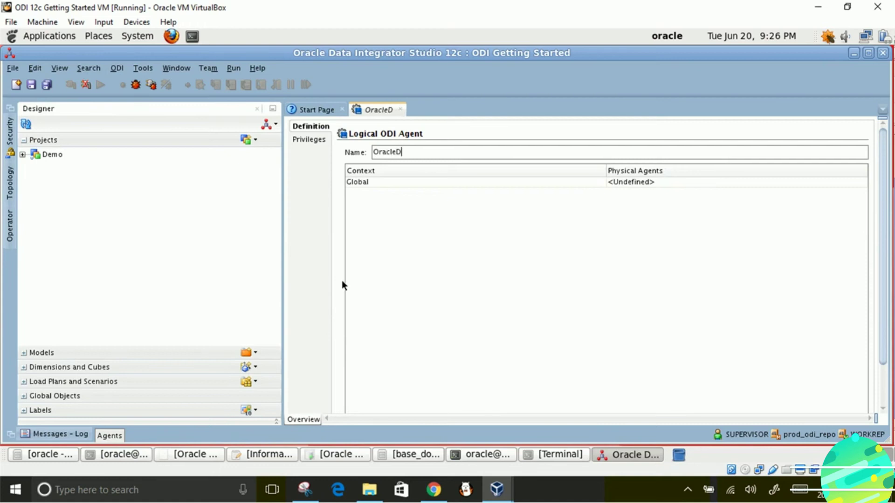
text(IAgent1)
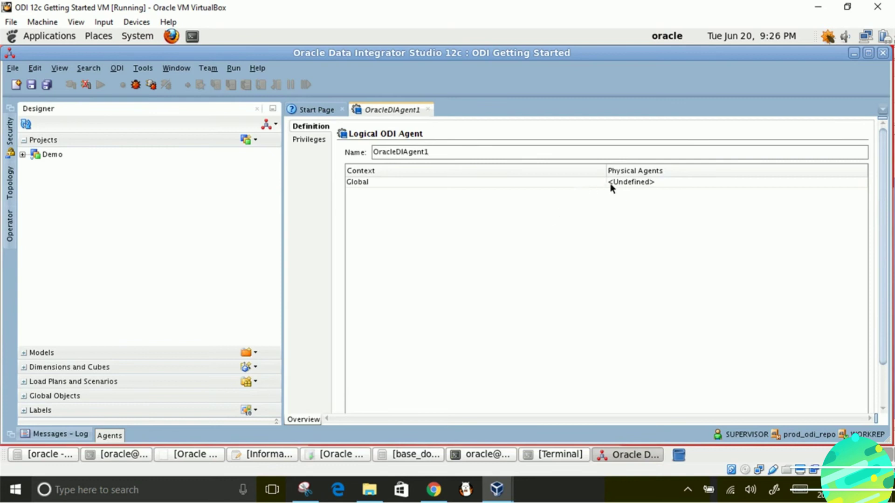
click(651, 183)
click(651, 191)
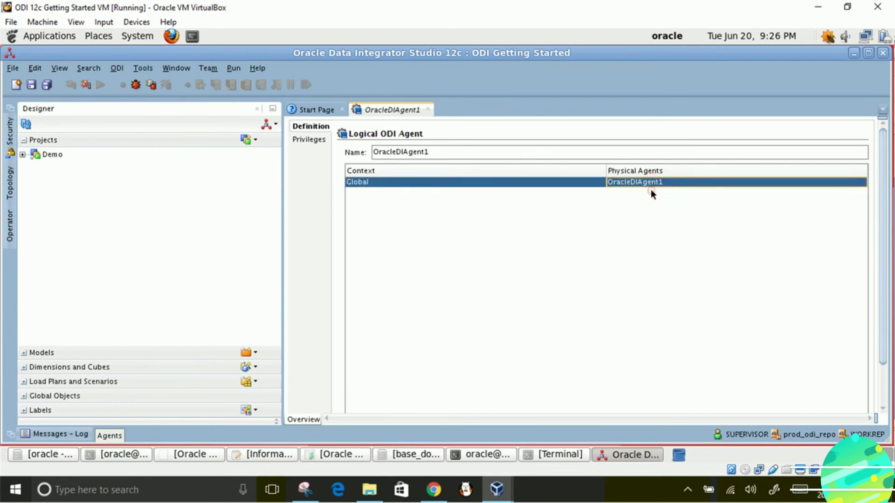
click(28, 84)
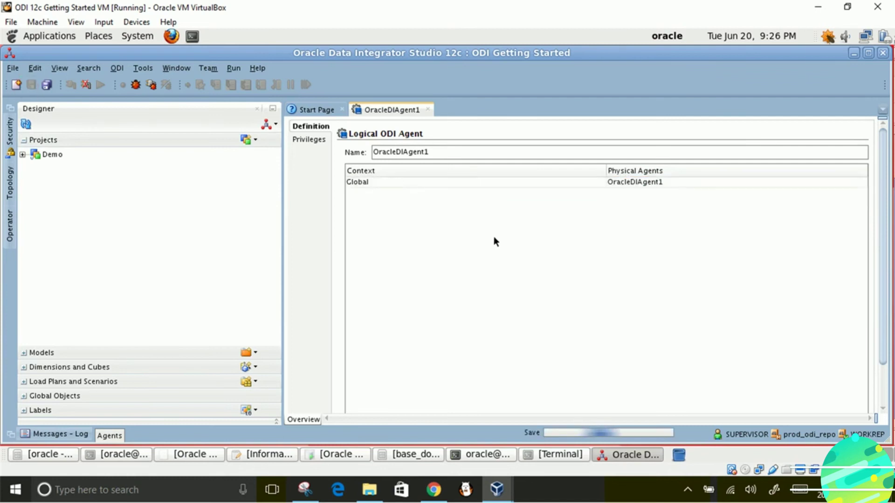
click(429, 110)
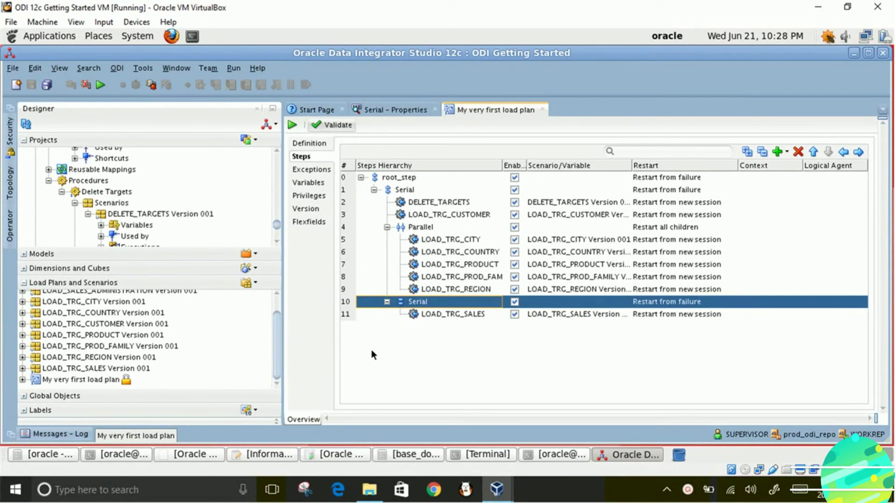
- Open My very first load plan and bring up its Start Load Plan options
click(85, 379)
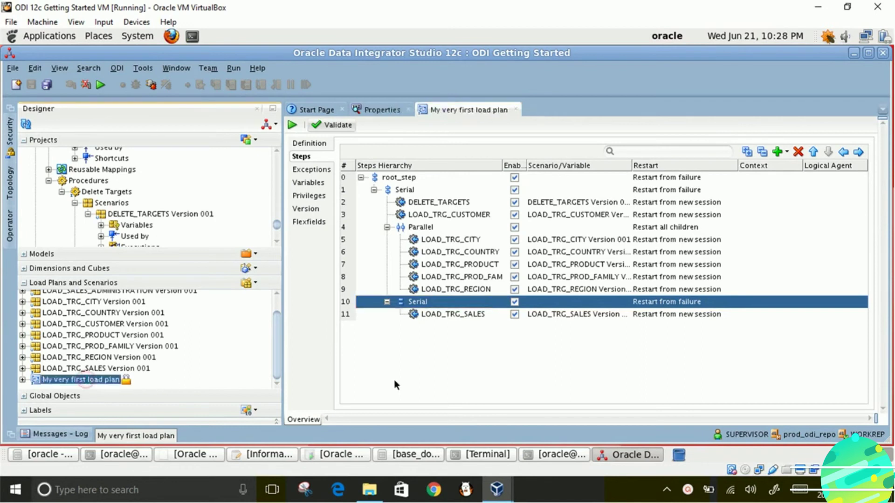
click(292, 125)
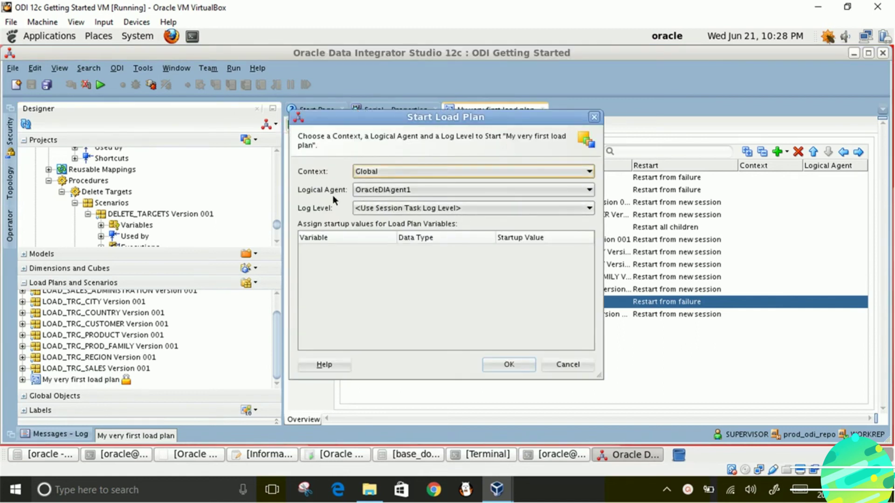
- Run the load plan in Global on logical agent OracleDIAgent1 at log level 5
click(380, 192)
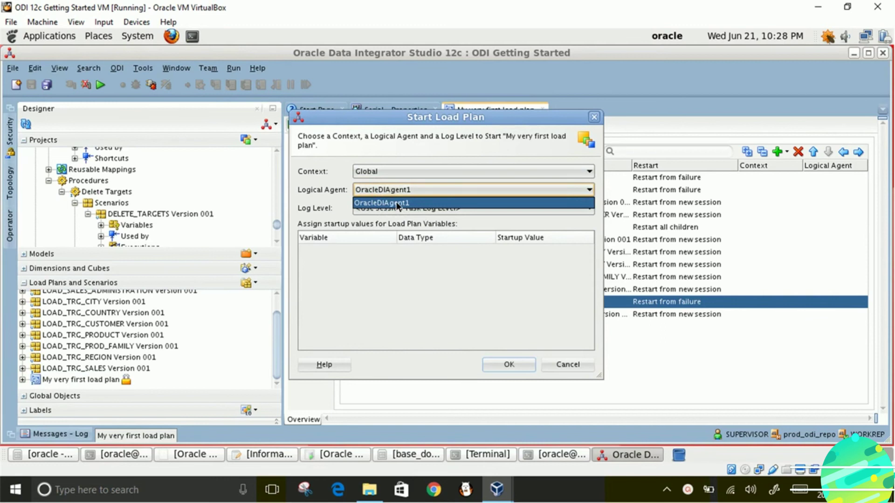
click(398, 204)
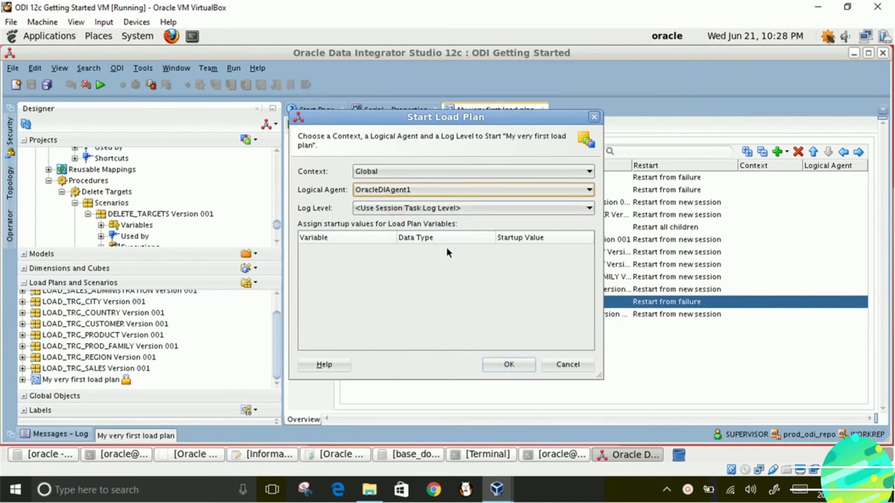
click(366, 207)
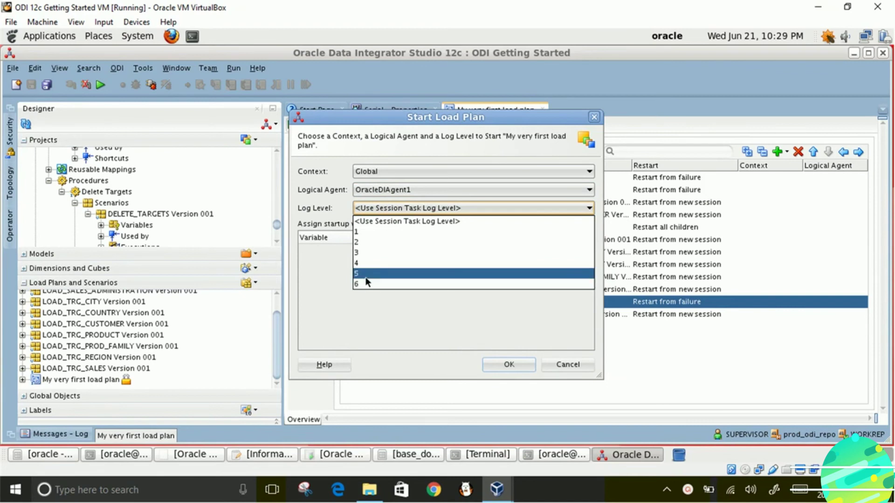
click(364, 275)
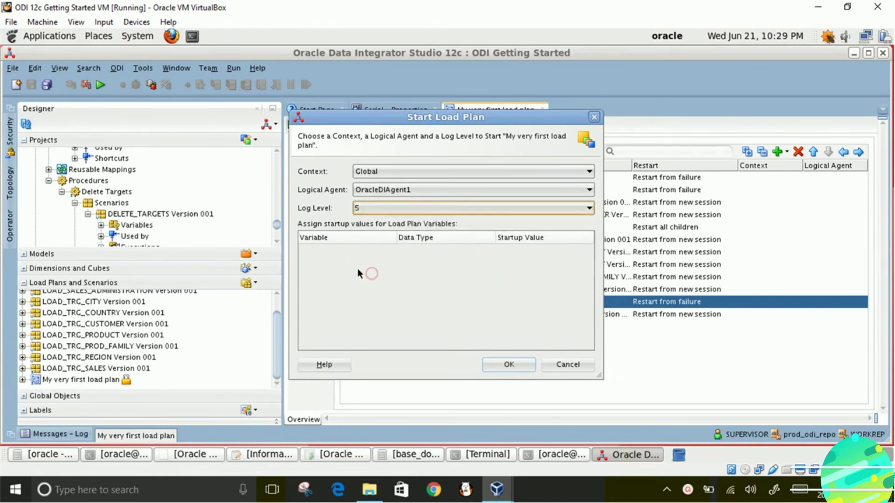
click(411, 210)
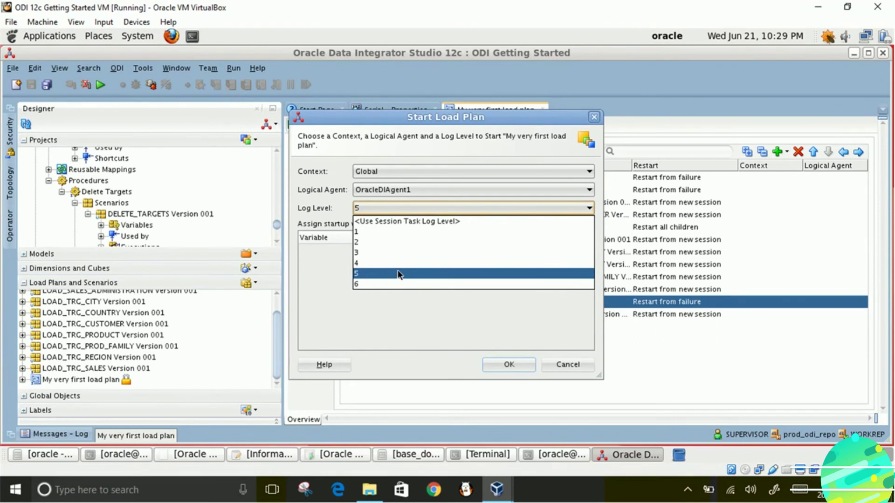
click(399, 274)
click(520, 364)
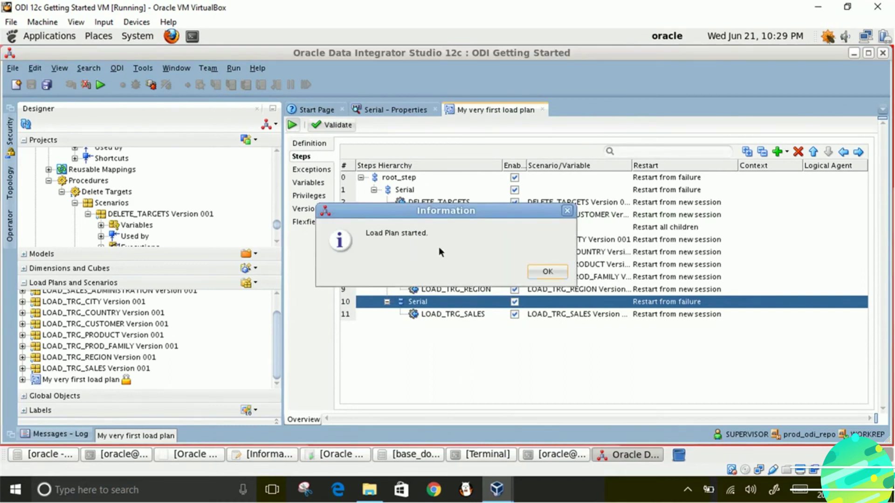
click(543, 272)
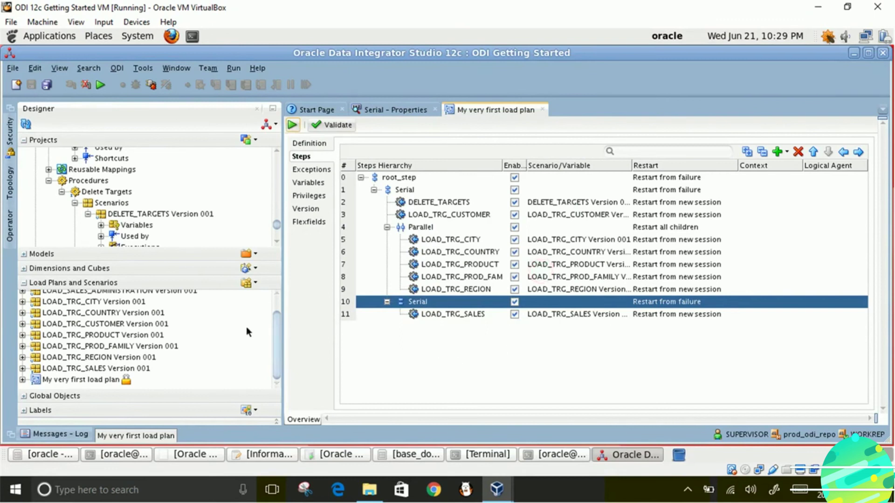
- In Operator, expand Load Plan Executions > All Executions and select run 11 of My very first load plan
click(11, 233)
click(54, 269)
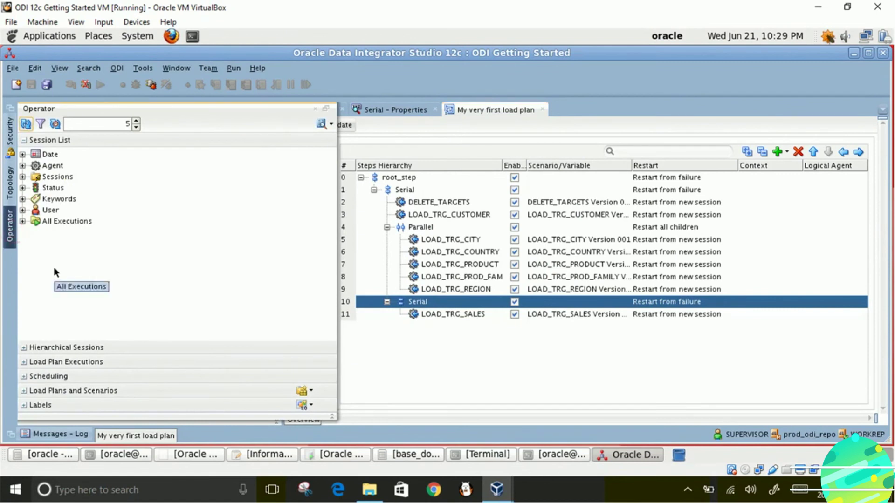
click(56, 362)
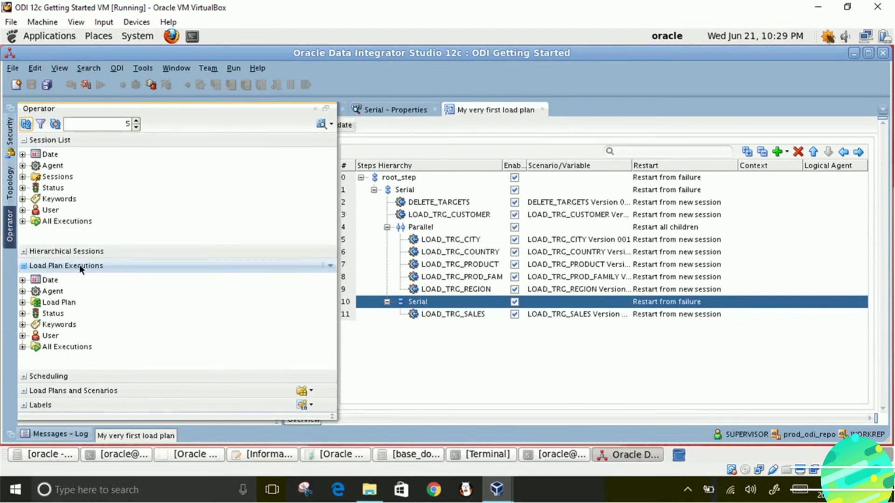
click(24, 266)
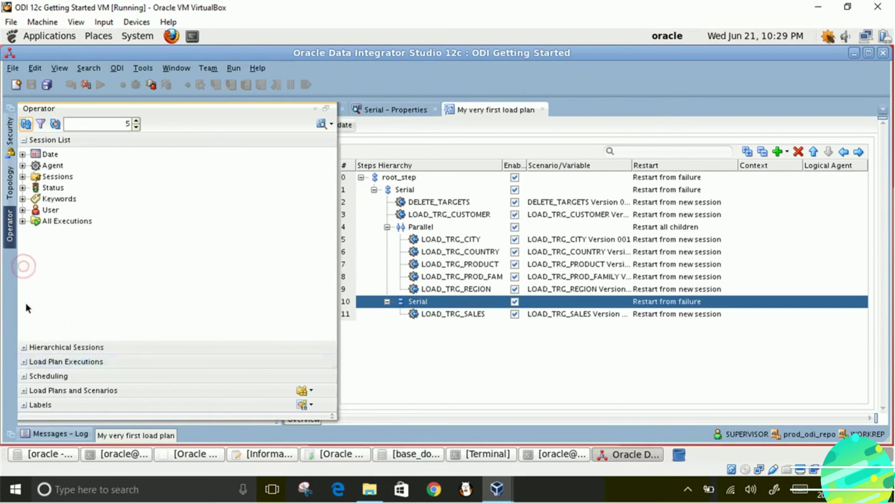
click(24, 362)
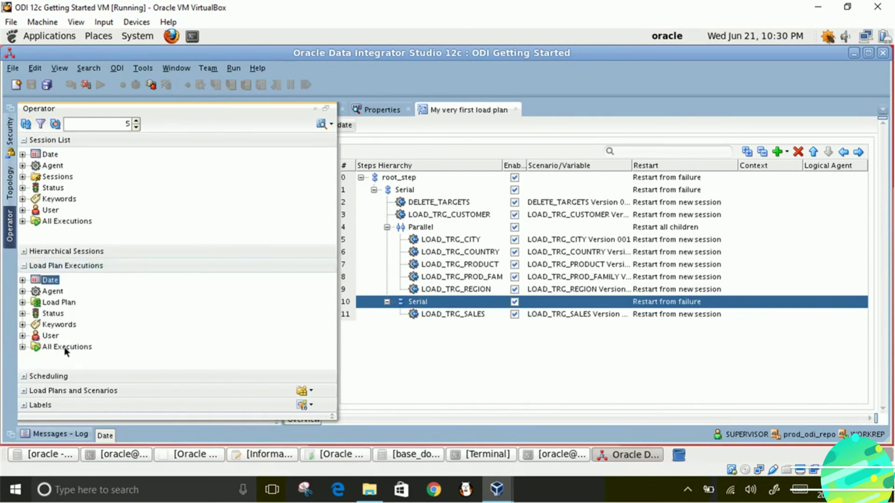
click(22, 347)
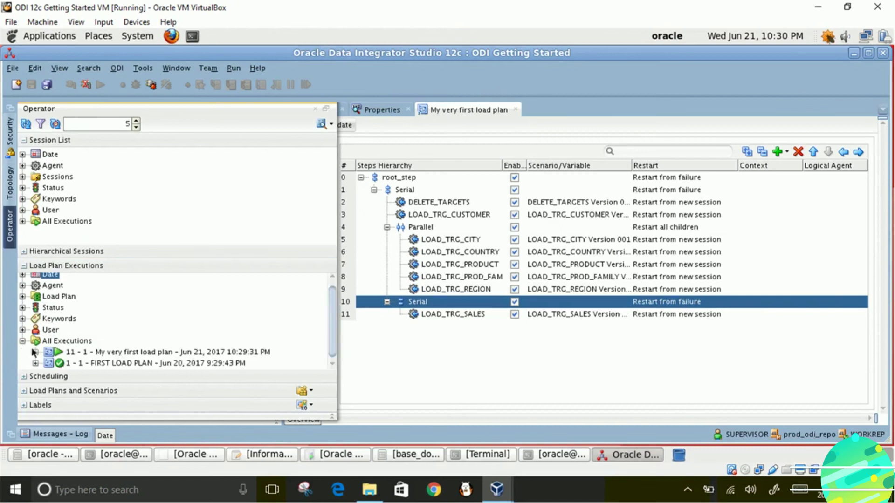
click(173, 354)
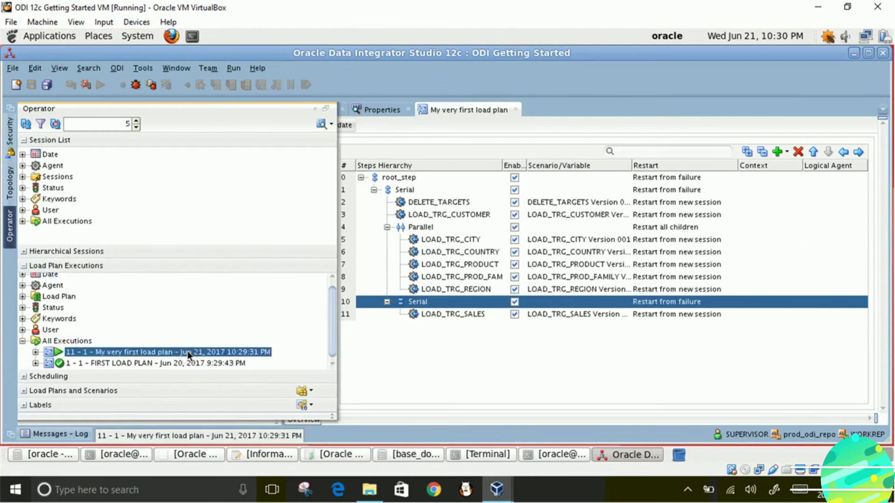
- Open the load plan run's Steps tab and expand the Serial, Parallel and second Serial steps
double_click(36, 355)
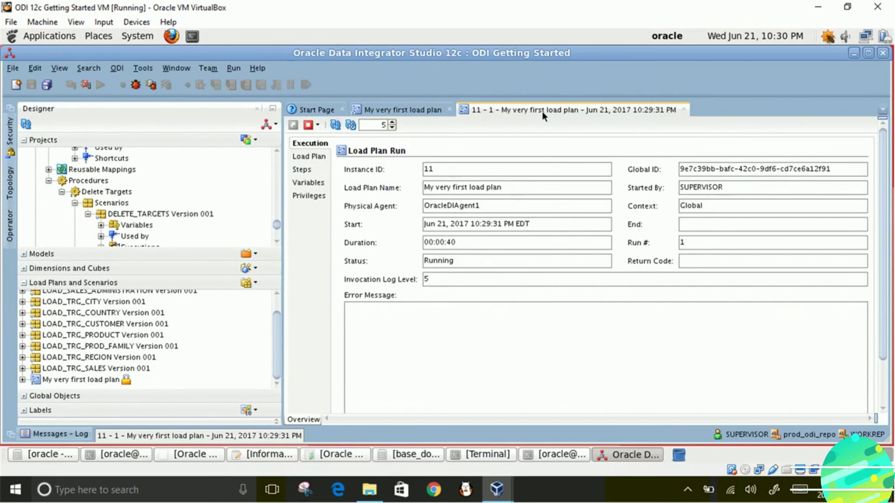
click(303, 157)
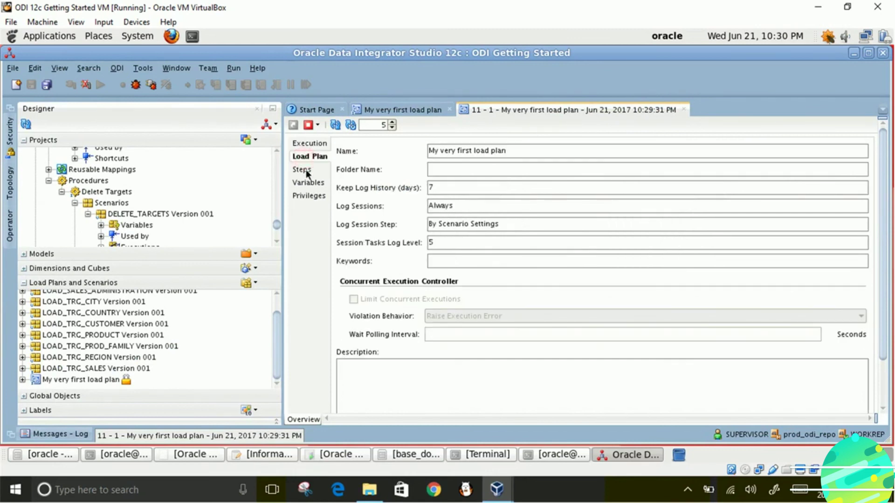
click(306, 170)
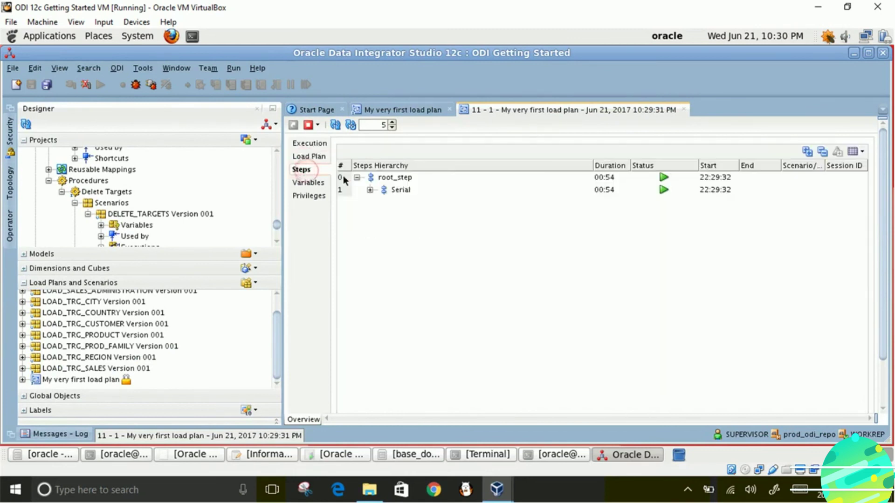
click(370, 190)
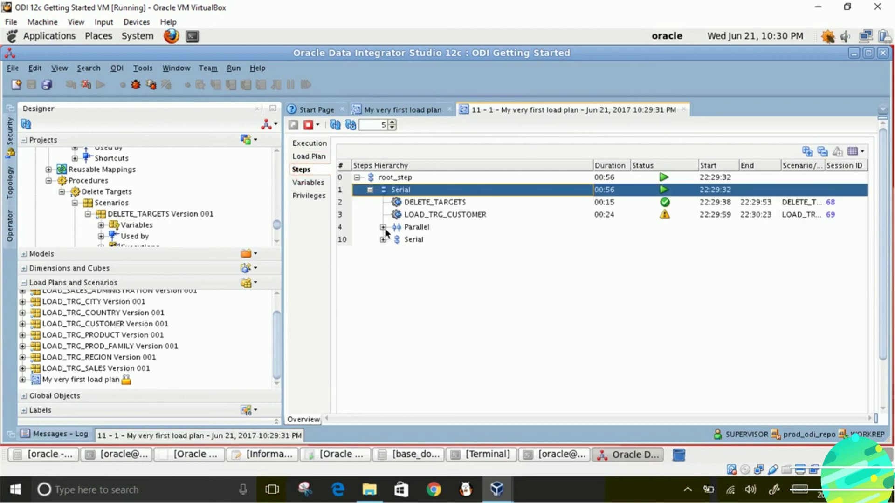
click(384, 227)
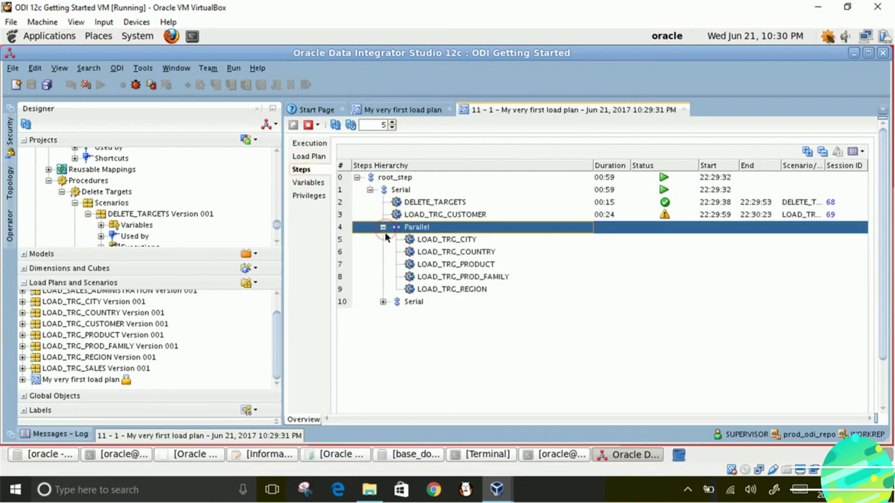
click(383, 302)
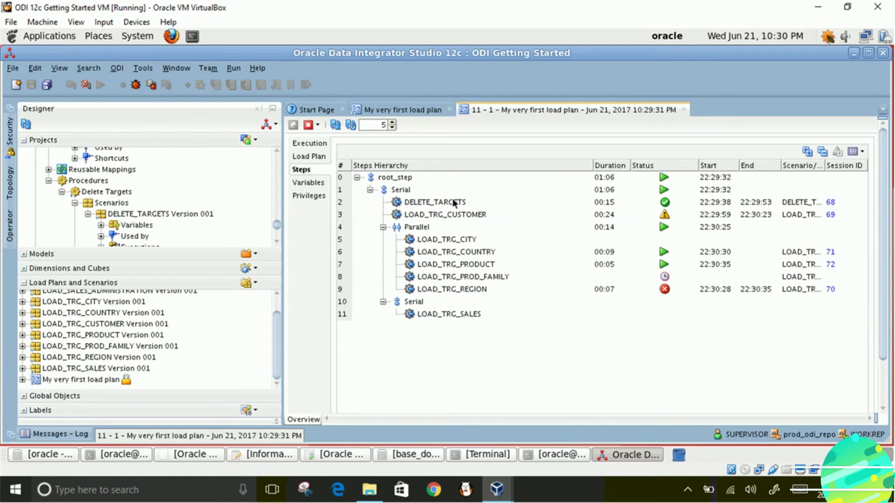
- Select the LOAD_TRG_CUSTOMER step flagged Warning and open its session 69
click(713, 200)
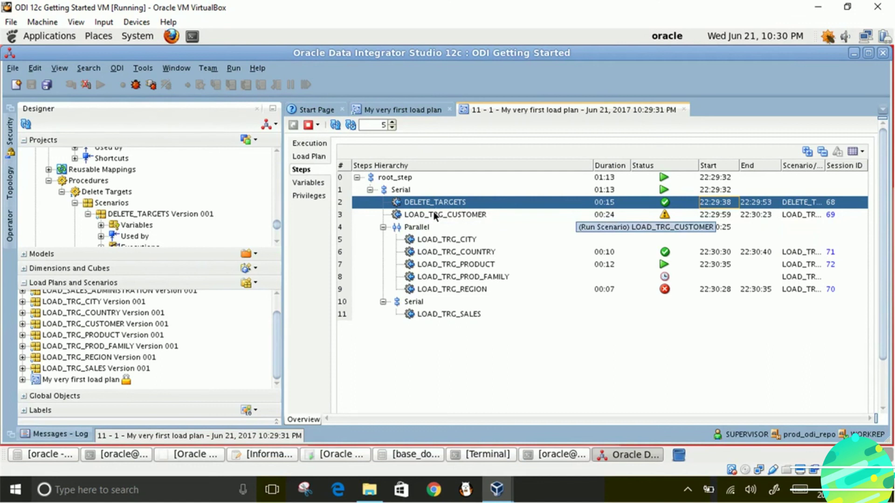
click(421, 214)
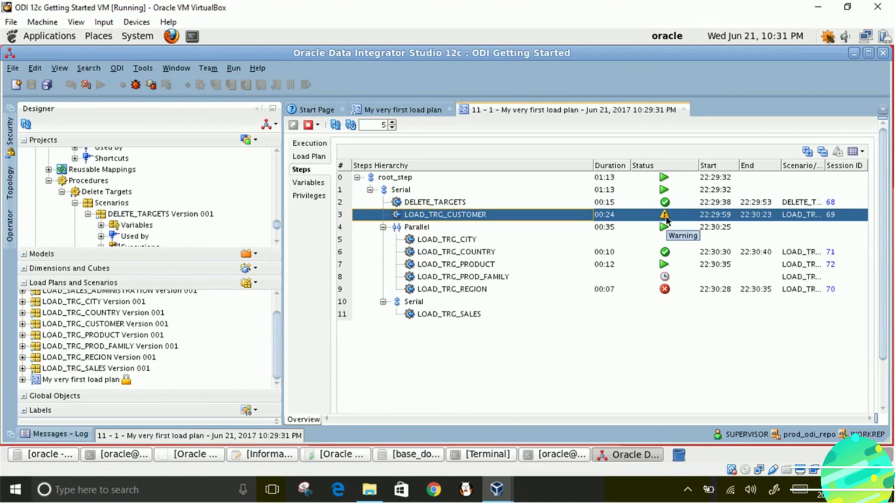
click(829, 215)
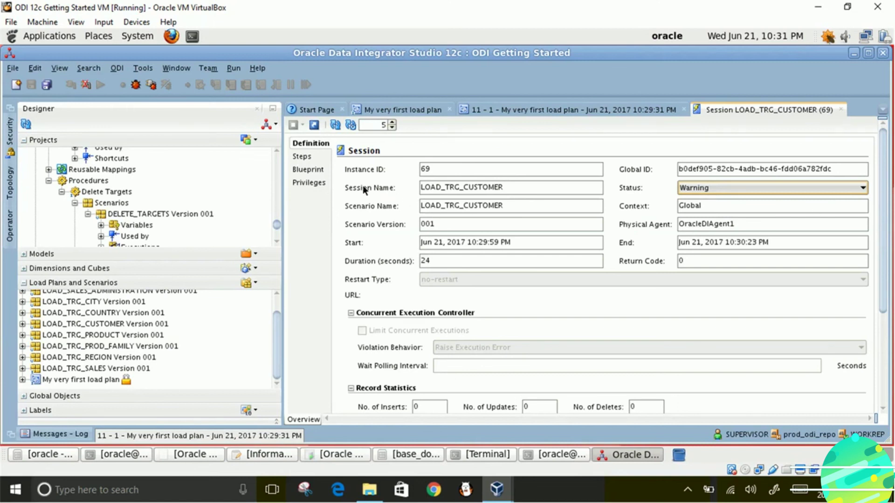
- Show session 69's steps and expand Physical_STEP, MAP_BEGIN, its source group and MAP_MAIN
click(306, 159)
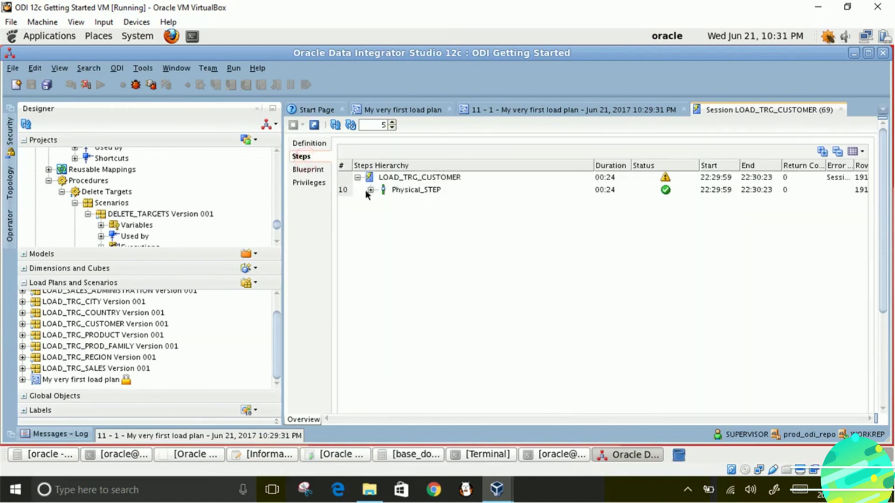
click(371, 190)
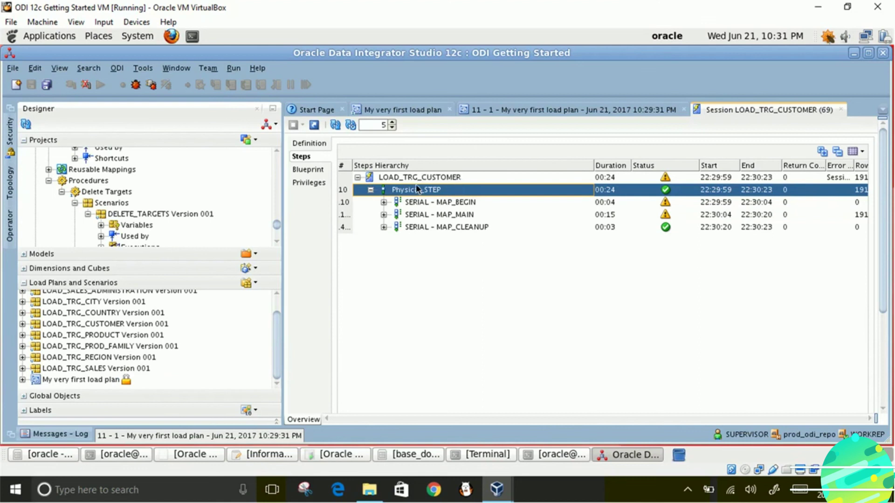
click(384, 203)
click(433, 216)
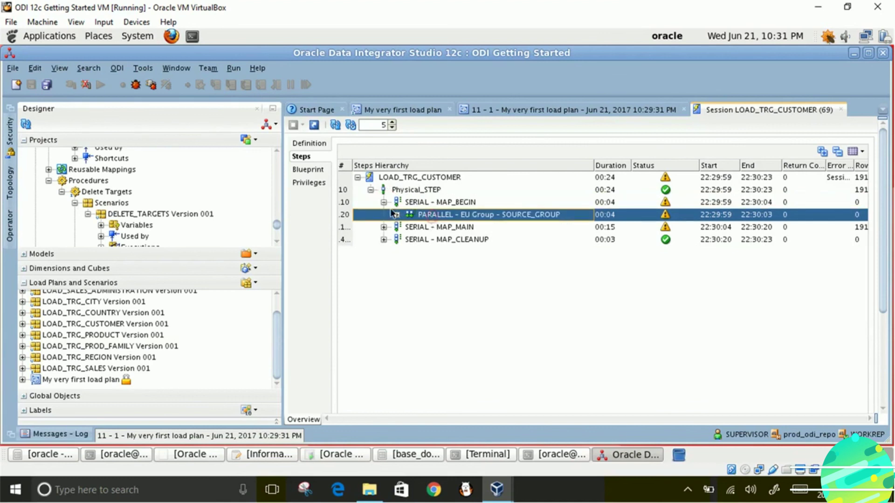
click(397, 215)
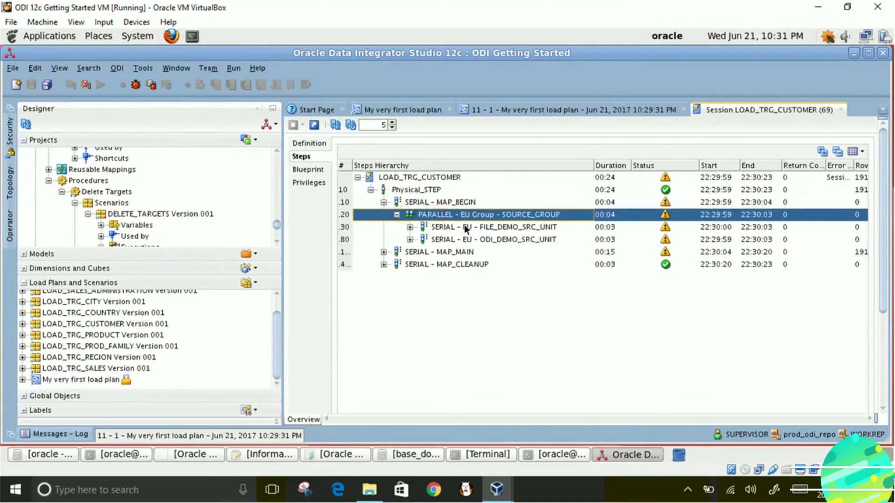
click(383, 252)
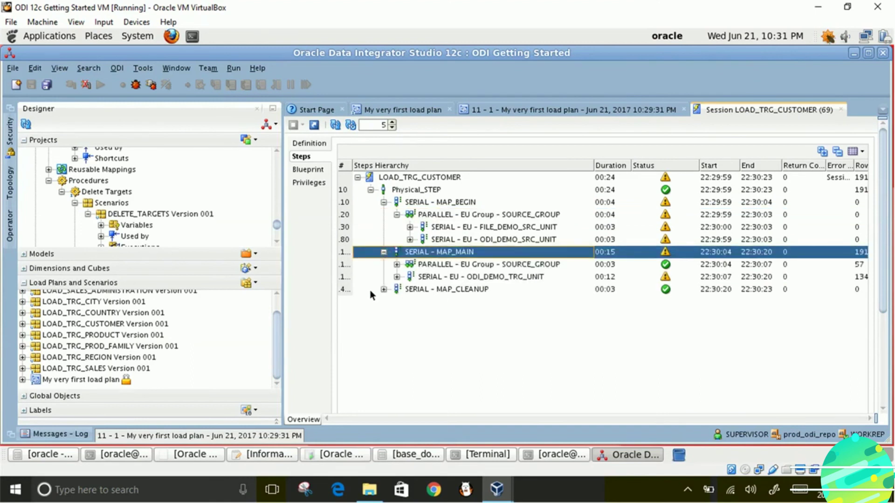
- Expand MAP_CLEANUP and FILE_DEMO_SRC_UNIT, then open the first 'Drop staging (C$) table' task
click(383, 289)
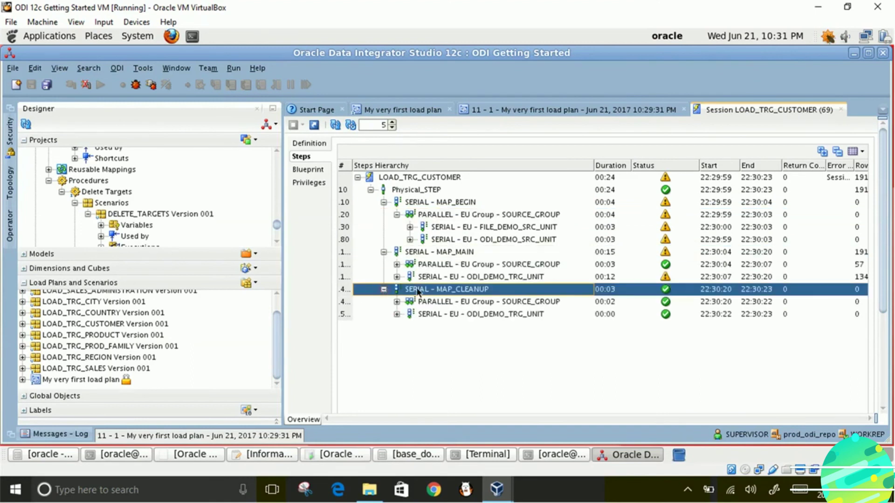
click(493, 278)
click(495, 239)
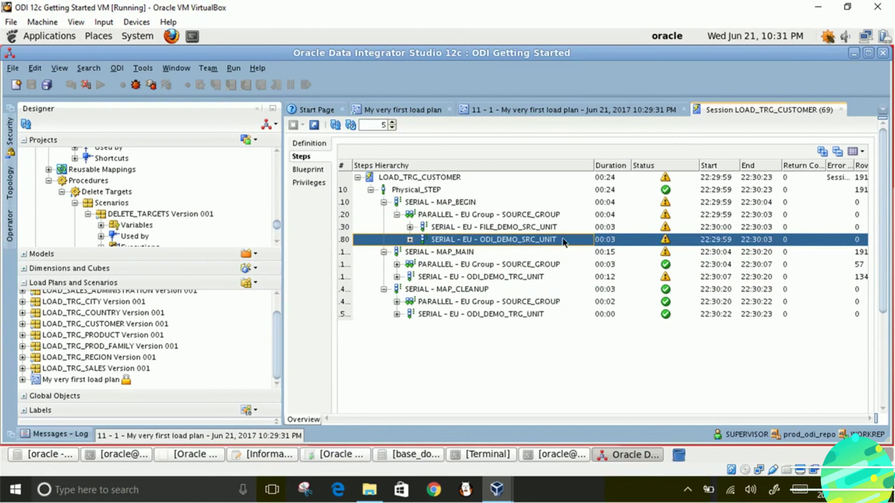
click(522, 228)
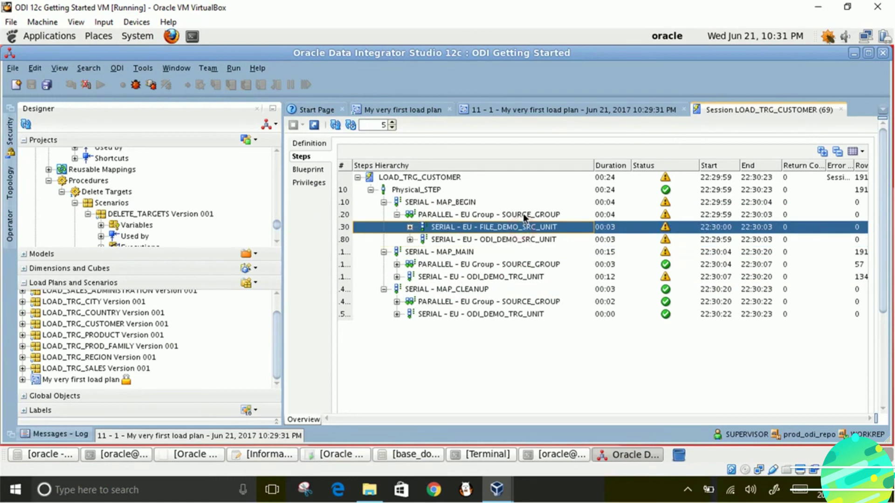
click(409, 227)
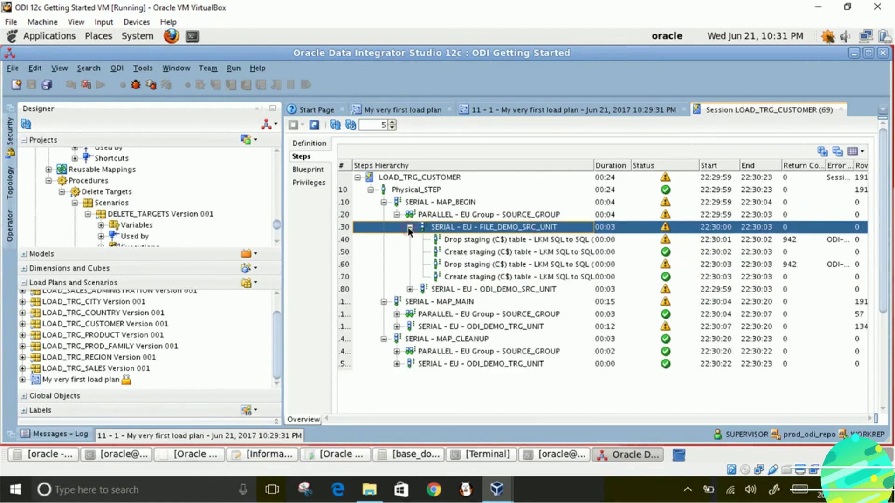
click(461, 241)
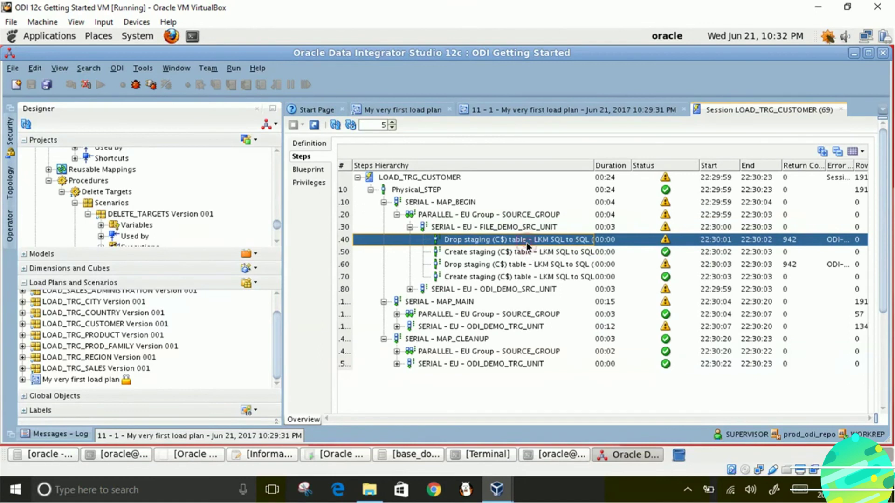
double_click(678, 241)
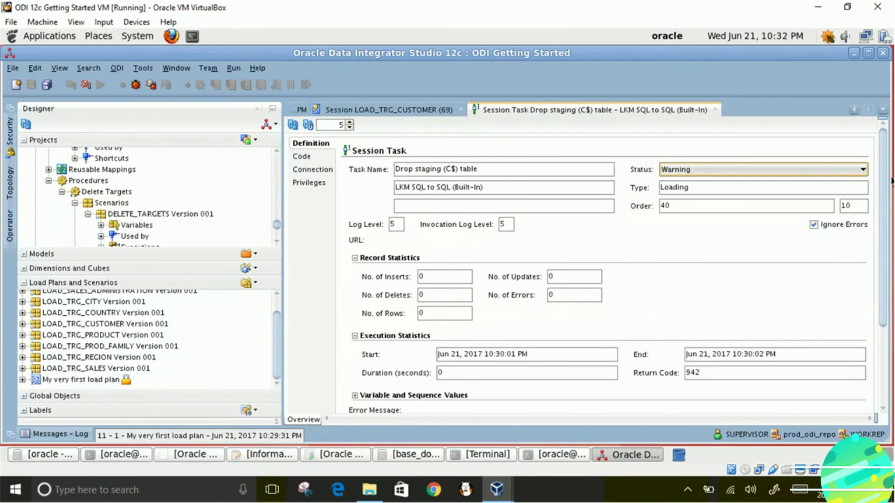
drag(882, 196, 882, 271)
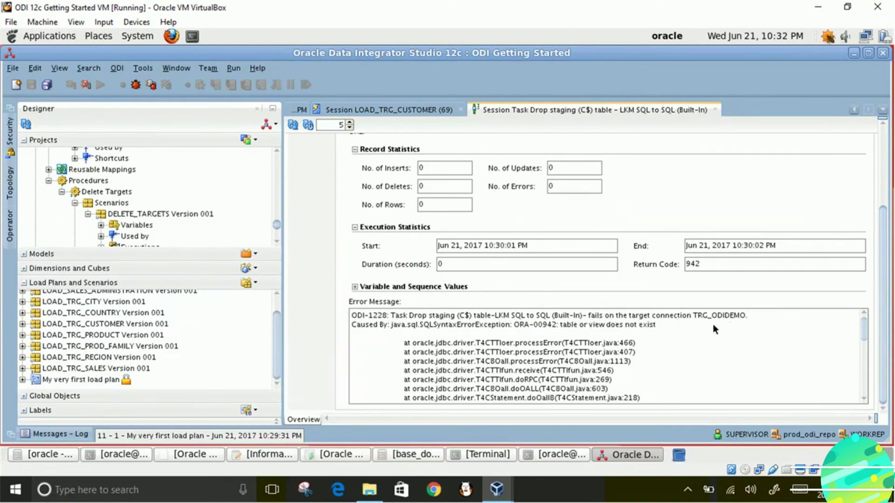
drag(555, 320, 658, 325)
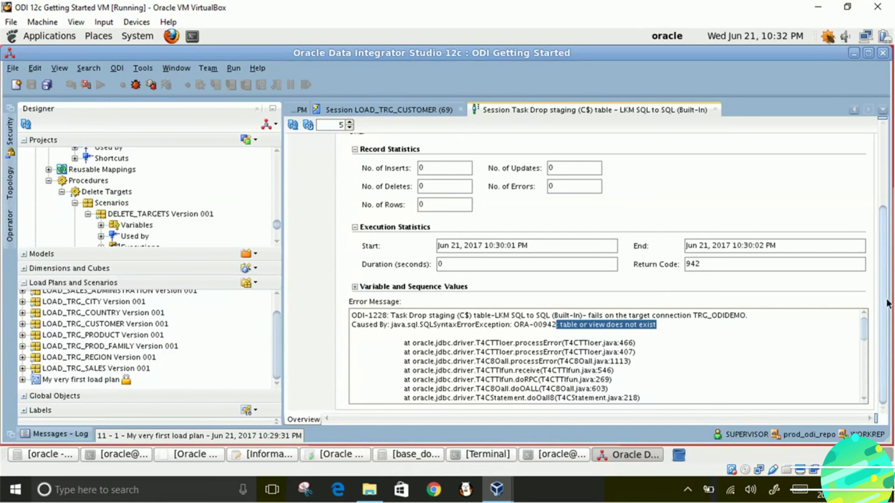
scroll(877, 194, up, 3)
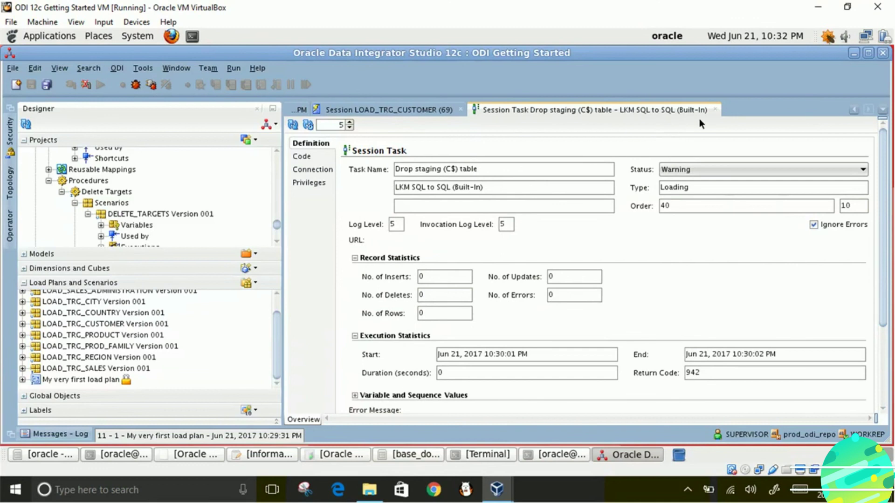
click(715, 110)
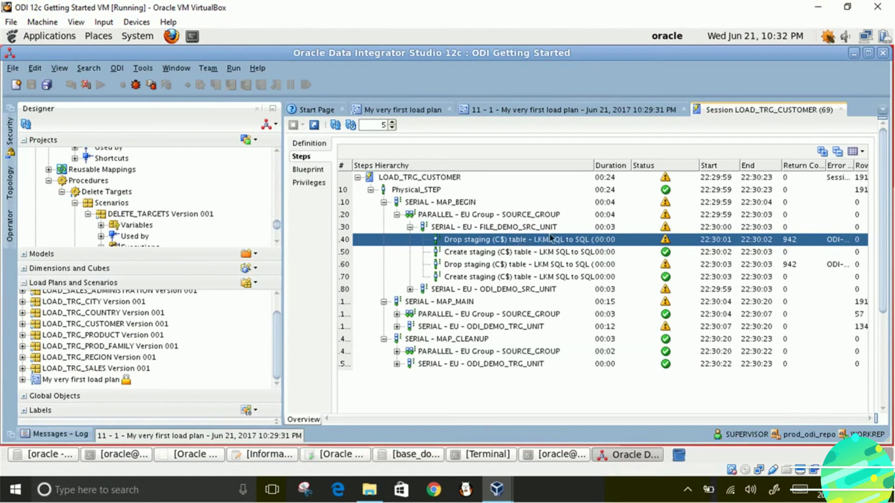
click(487, 252)
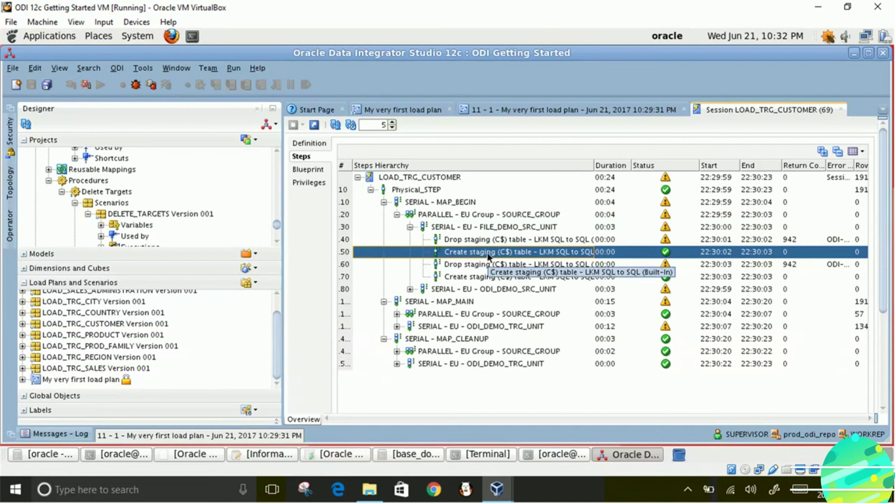
- Expand MAP_MAIN's source group and FILE_DEMO_SRC_UNIT, and view the first Insert new rows task's code
click(397, 315)
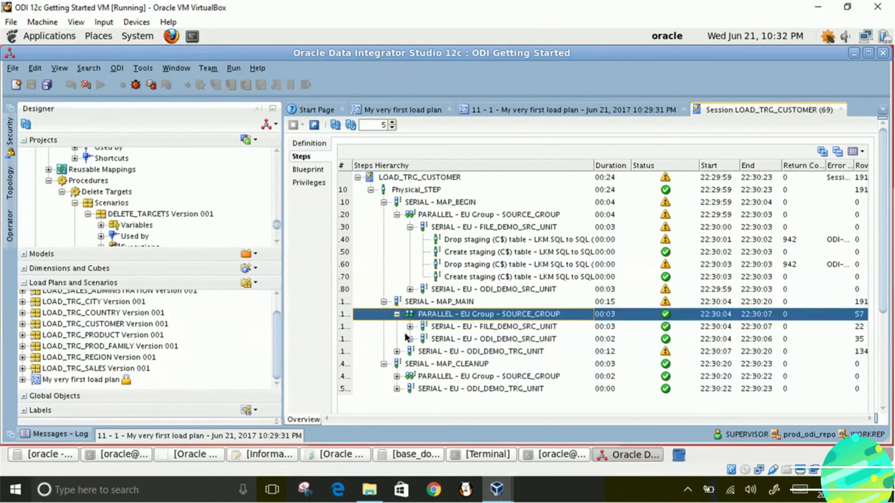
click(410, 327)
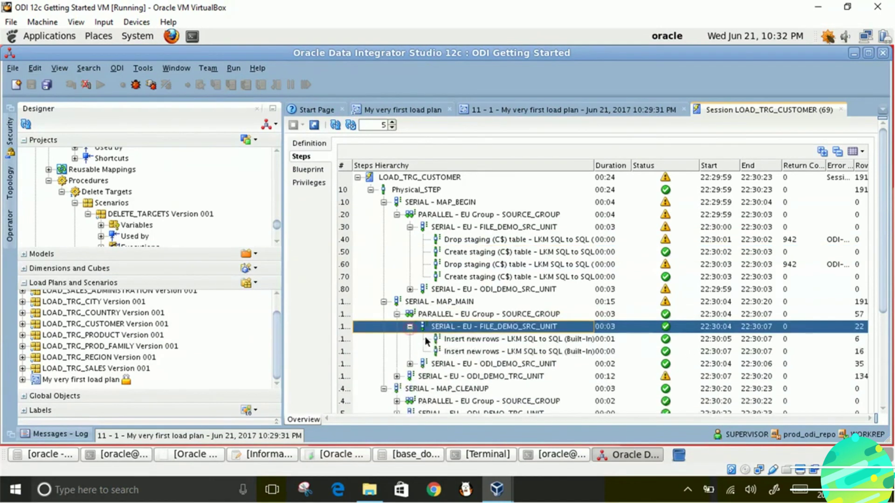
click(455, 339)
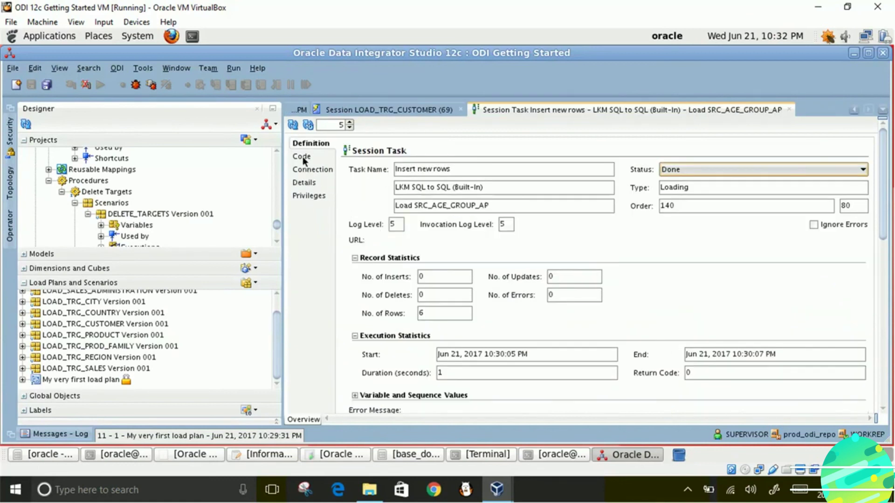
click(303, 156)
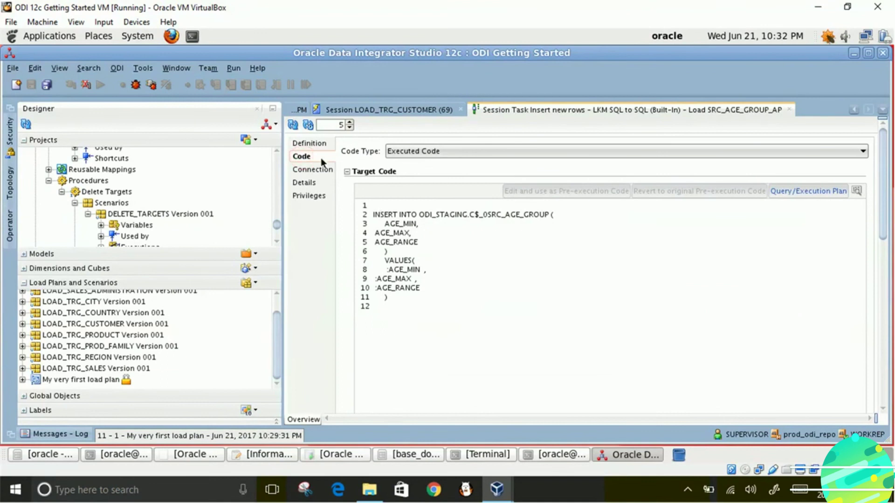
- Review the INSERT INTO ODI_STAGING.C$_0SRC_AGE_GROUP code and statistics, then close the task details
drag(409, 311, 368, 204)
click(320, 144)
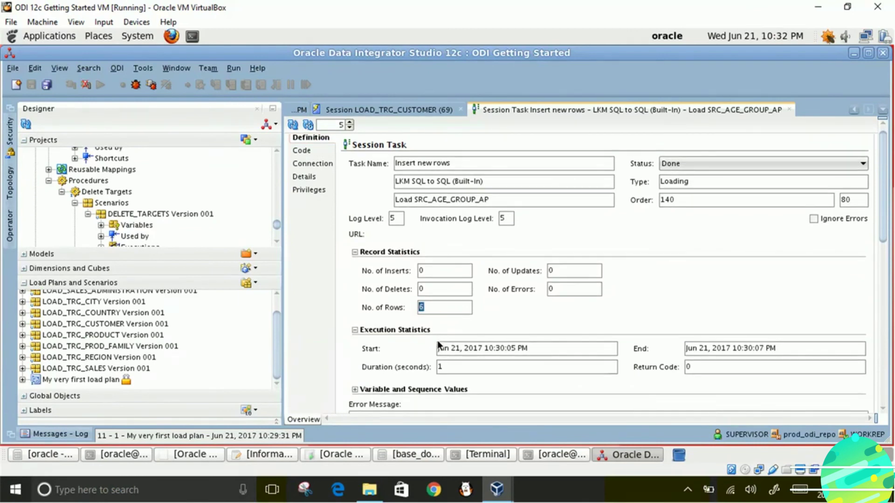
scroll(716, 332, down, 2)
drag(882, 208, 829, 213)
scroll(424, 233, up, 1)
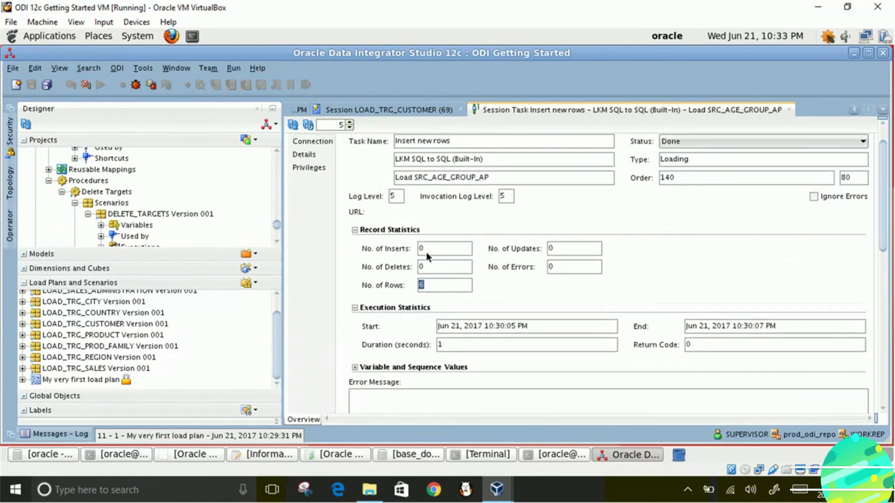
click(790, 110)
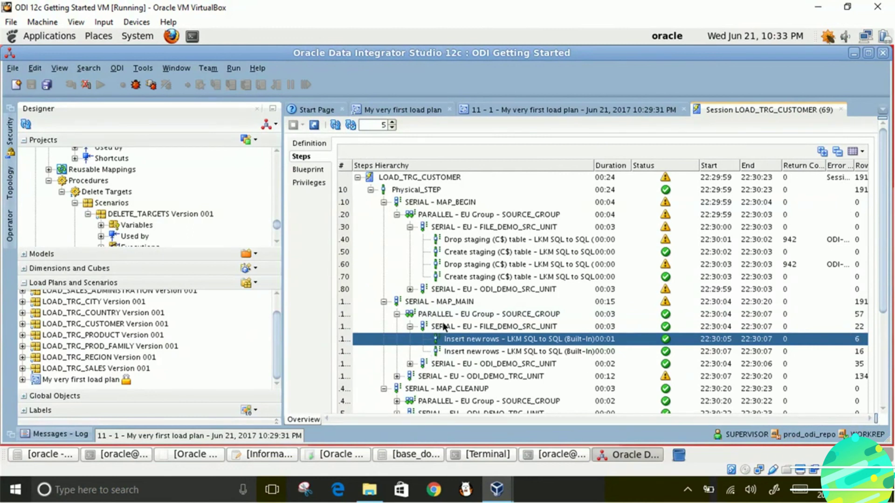
click(393, 178)
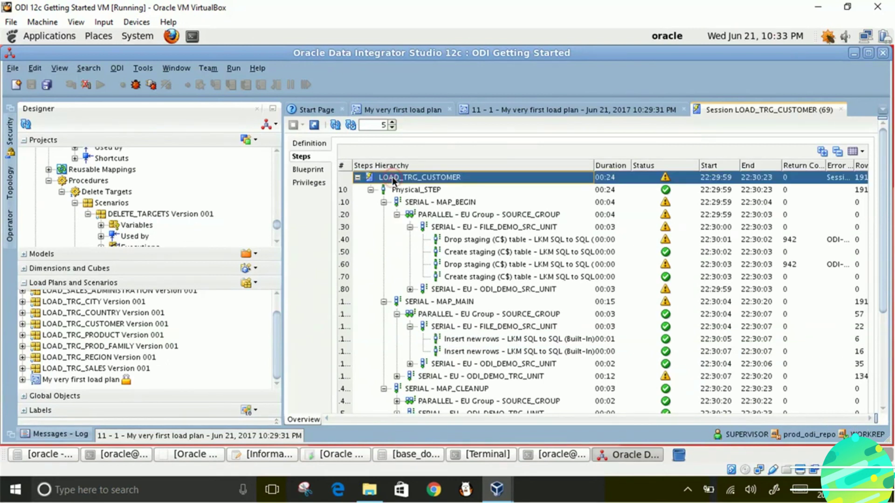